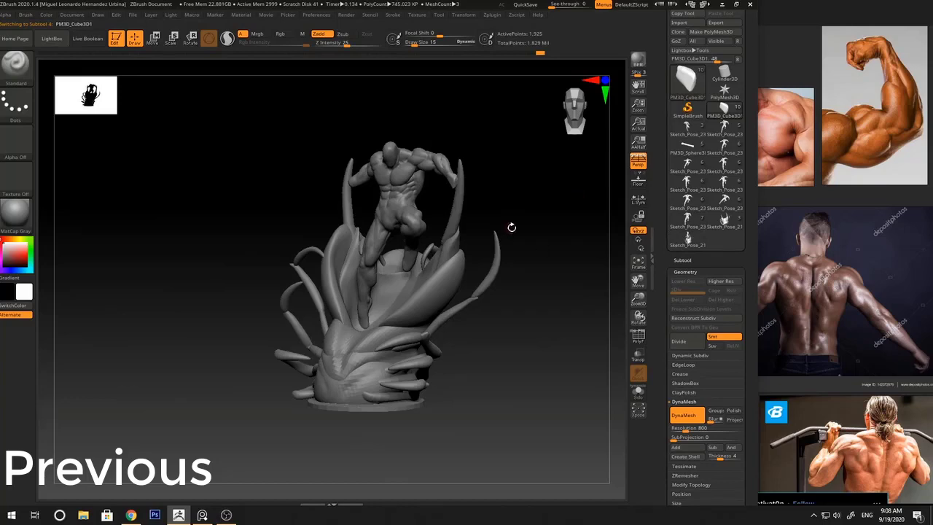
Duplicate the PM3D_Cube3D1 block subtool that sits at the end of the figure's forearm
mouse_move(511, 228)
mouse_down()
mouse_move(532, 221)
mouse_move(524, 222)
mouse_up()
mouse_move(497, 182)
ctrl+right_down()
mouse_move(537, 202)
mouse_move(508, 198)
ctrl+right_up()
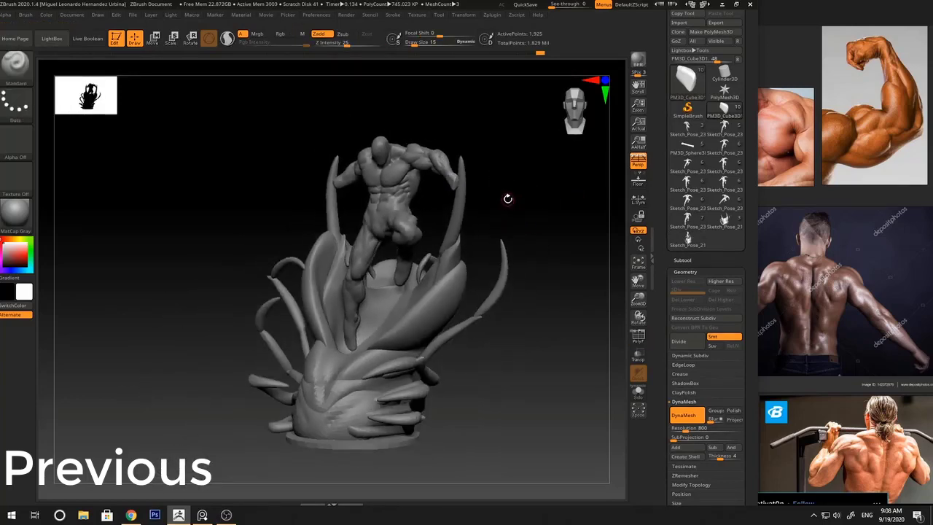
key(space)
drag(508, 218, 517, 217)
alt+right_drag(536, 199, 512, 192)
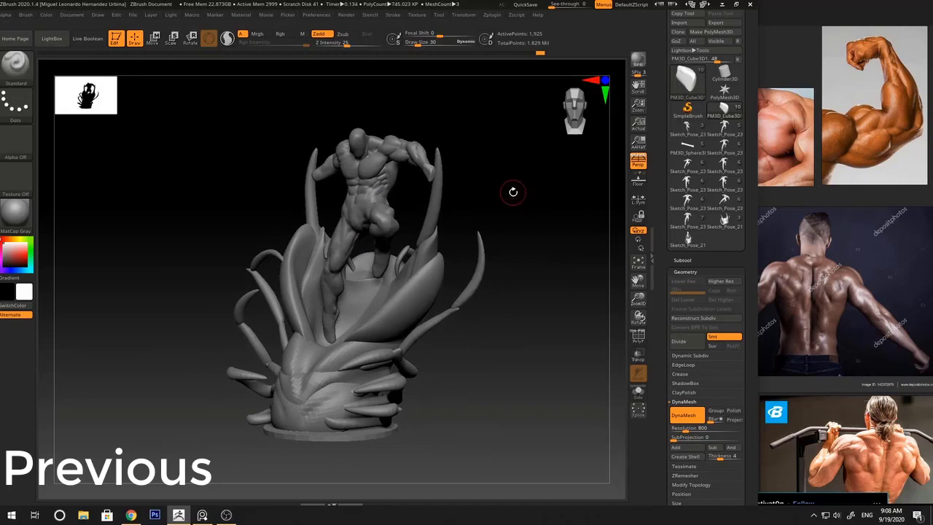
alt+click(433, 277)
alt+click(420, 172)
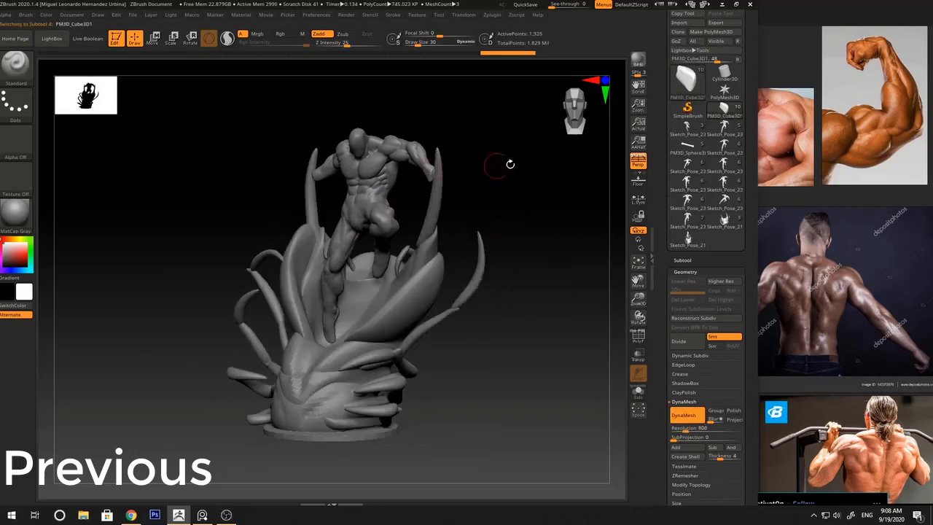
ctrl+right_drag(500, 162, 525, 208)
click(683, 260)
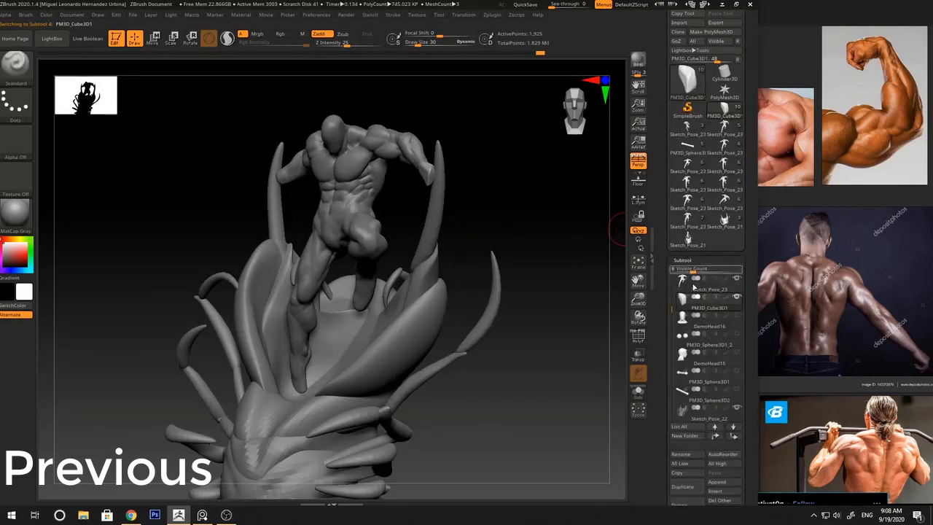
click(689, 489)
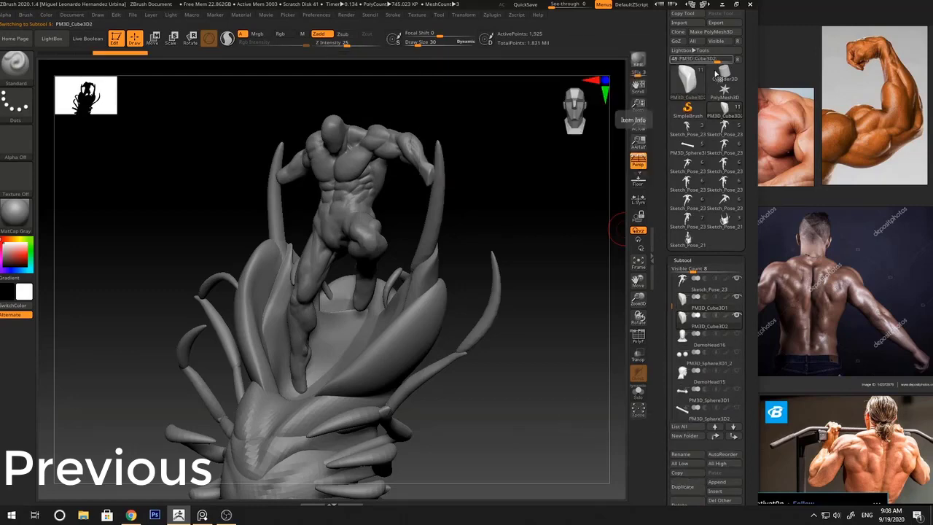
Mirror the duplicated block along the X axis with the Mirror deformation
drag(688, 260, 690, 199)
click(690, 199)
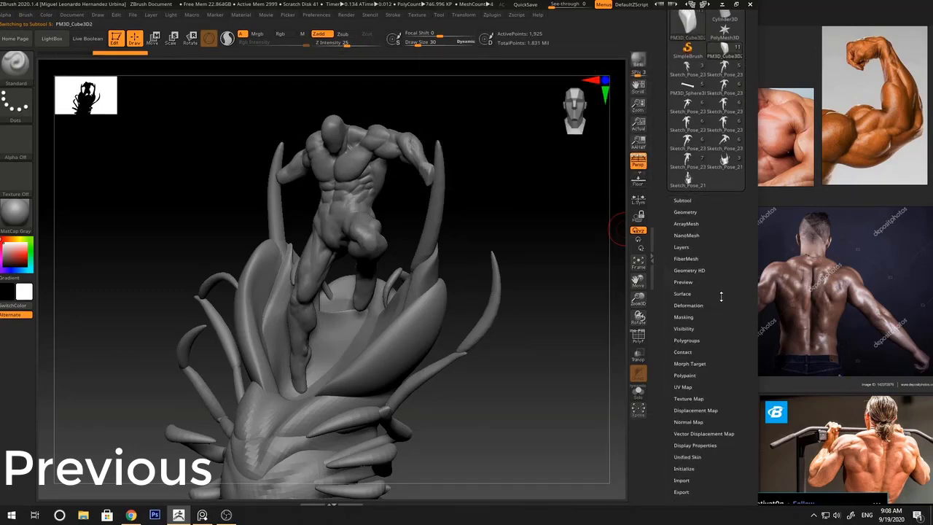
click(693, 257)
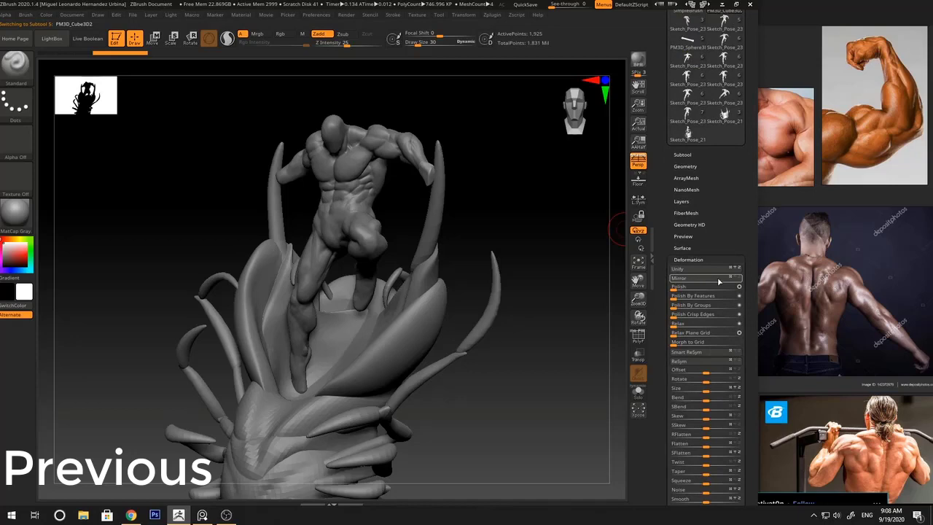
click(714, 279)
Move and rotate the mirrored block onto the end of the figure's other forearm, over the spike it grips
key(w)
alt+drag(533, 238, 589, 290)
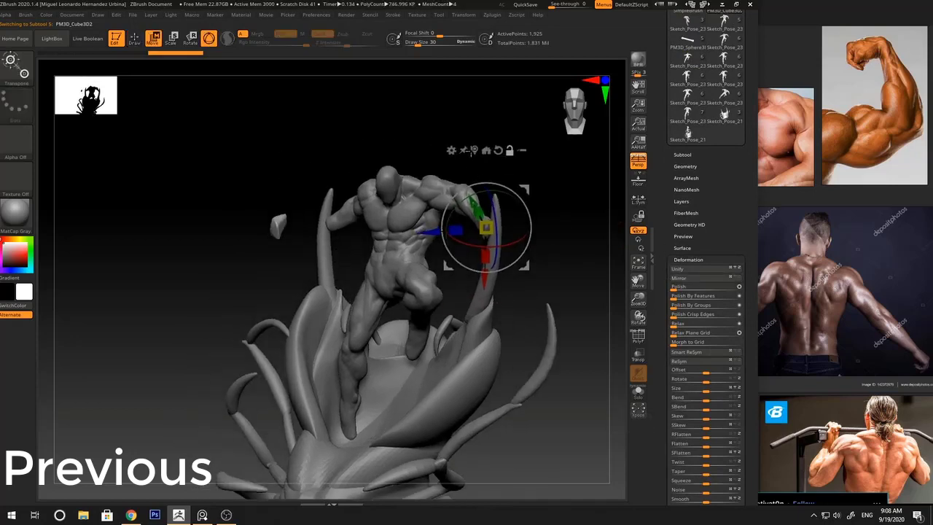
click(472, 151)
drag(222, 231, 281, 226)
drag(358, 238, 313, 258)
drag(429, 130, 524, 130)
drag(376, 181, 248, 198)
alt+drag(328, 158, 432, 191)
drag(355, 241, 360, 217)
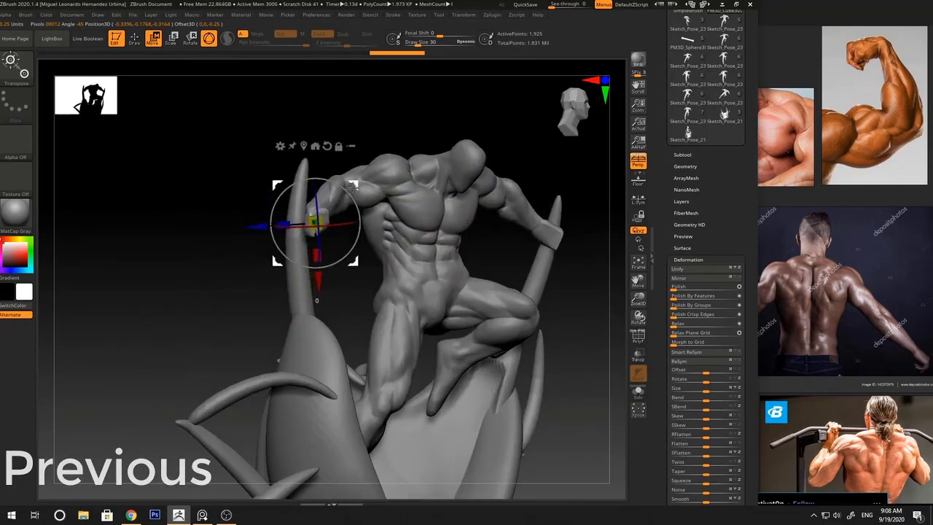
drag(255, 225, 245, 225)
mouse_move(405, 125)
mouse_down()
mouse_move(387, 115)
mouse_move(375, 191)
mouse_move(364, 178)
mouse_move(378, 174)
mouse_move(441, 88)
mouse_move(445, 116)
mouse_up()
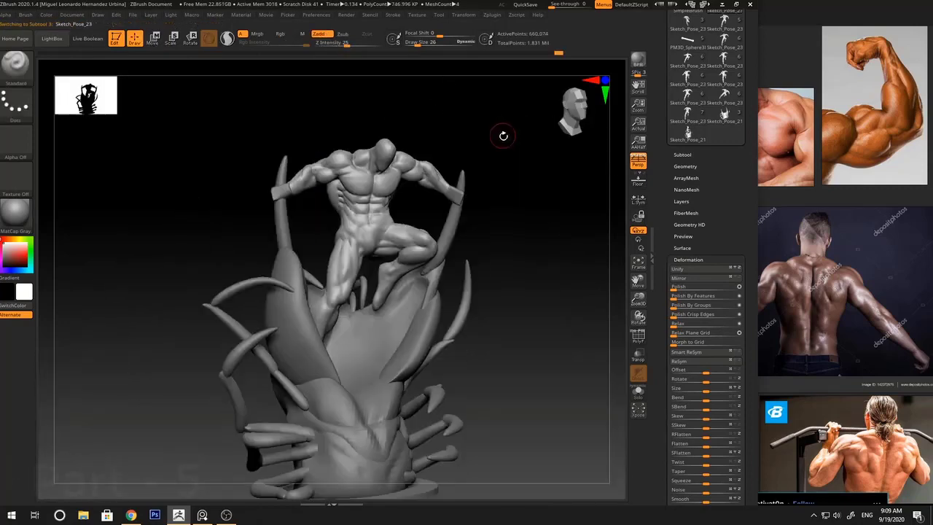
mouse_move(502, 135)
mouse_down()
mouse_move(441, 162)
mouse_move(489, 155)
mouse_move(486, 187)
mouse_move(447, 167)
mouse_up()
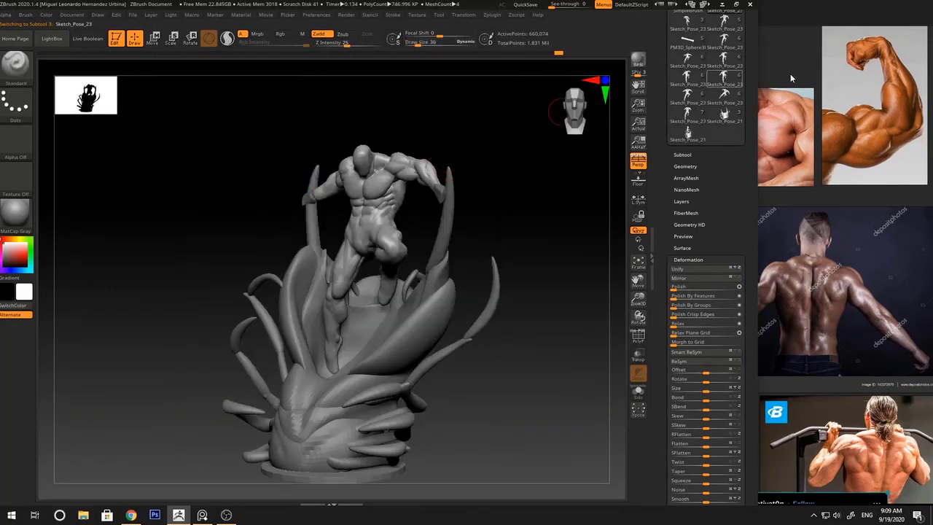
Switch to PureRef and load the recent reference board with the El Capitan Ray superhero images
scroll(860, 114, down, 5)
scroll(848, 269, down, 4)
middle_drag(796, 182, 825, 132)
scroll(825, 134, down, 4)
scroll(820, 154, up, 10)
scroll(772, 166, down, 5)
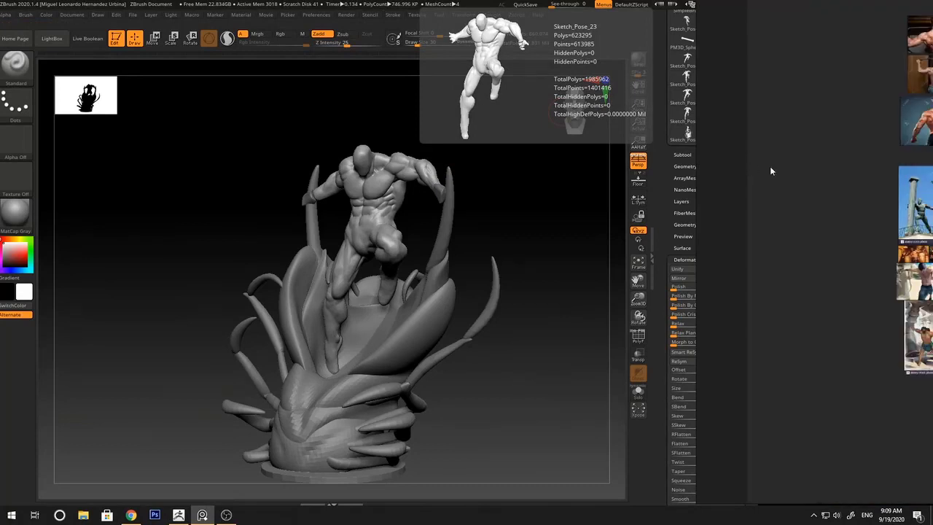
right_click(746, 175)
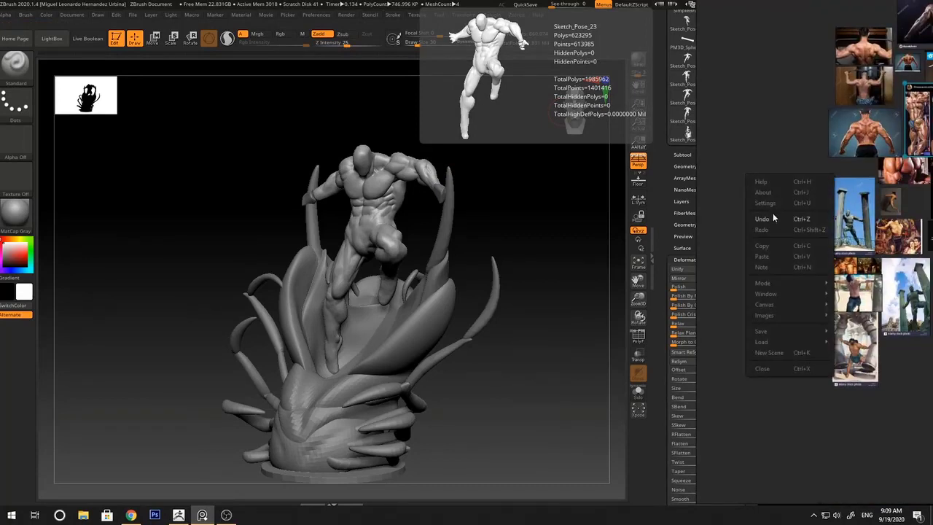
mouse_move(783, 341)
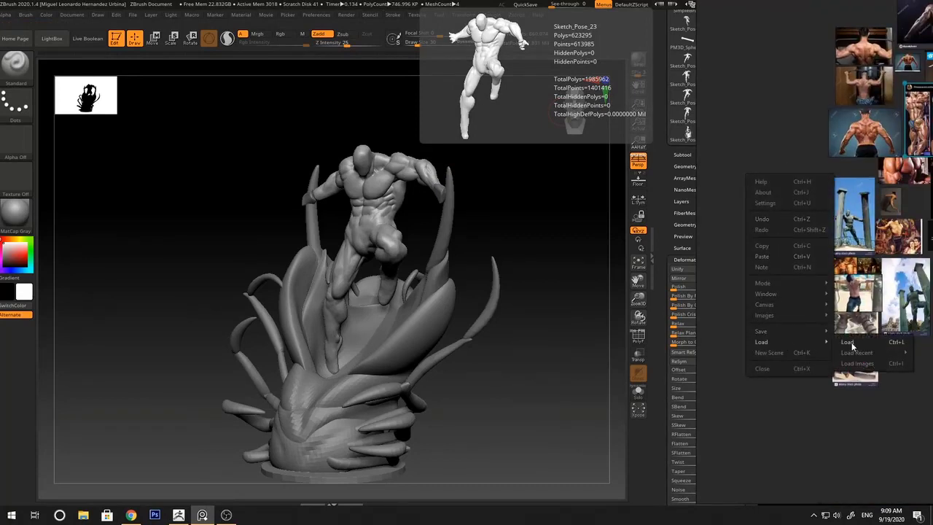
mouse_move(856, 352)
click(696, 364)
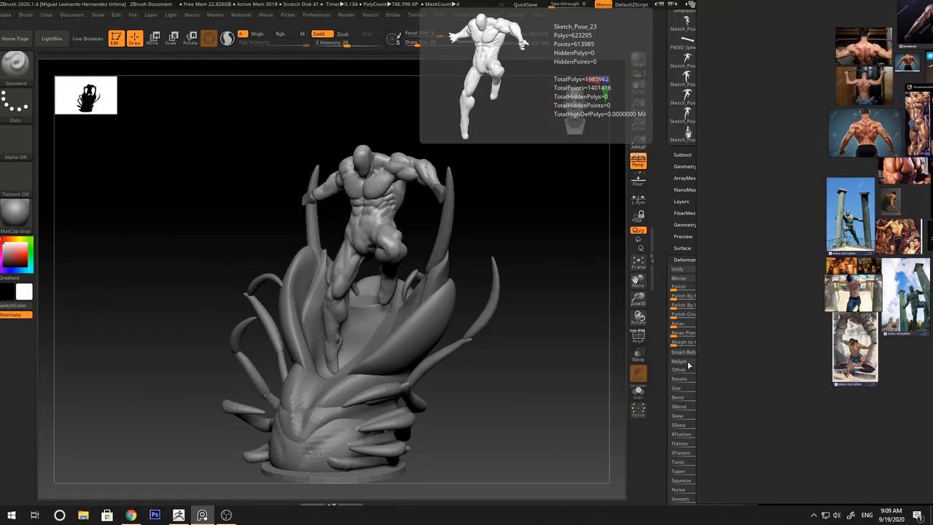
scroll(804, 139, down, 5)
middle_drag(893, 175, 831, 186)
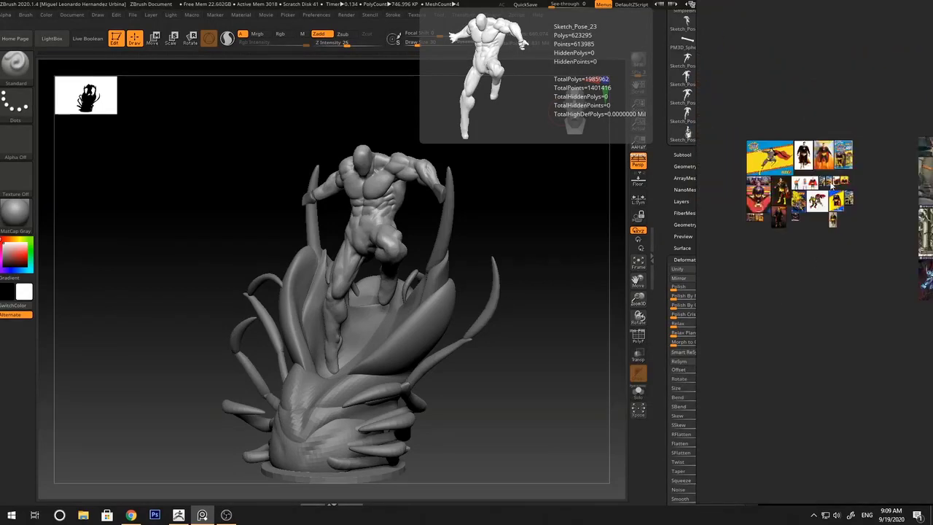
scroll(830, 186, up, 6)
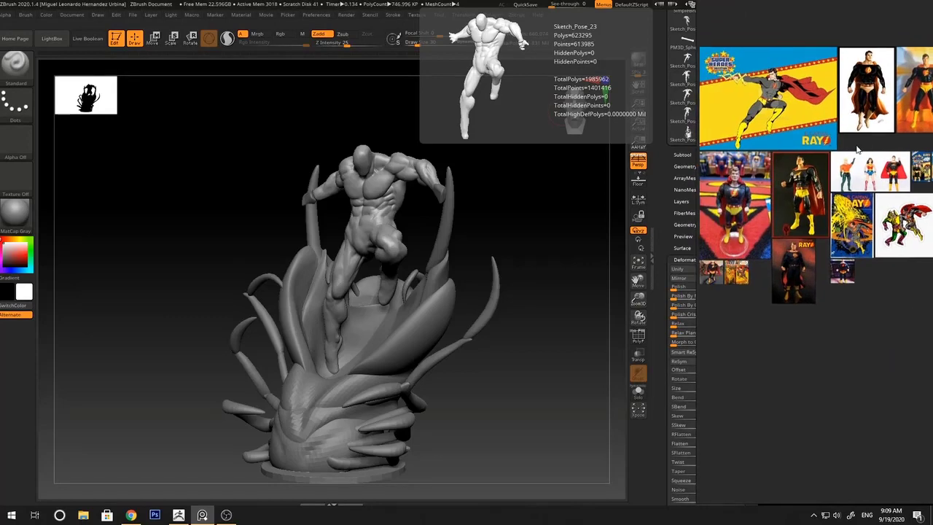
scroll(857, 150, up, 4)
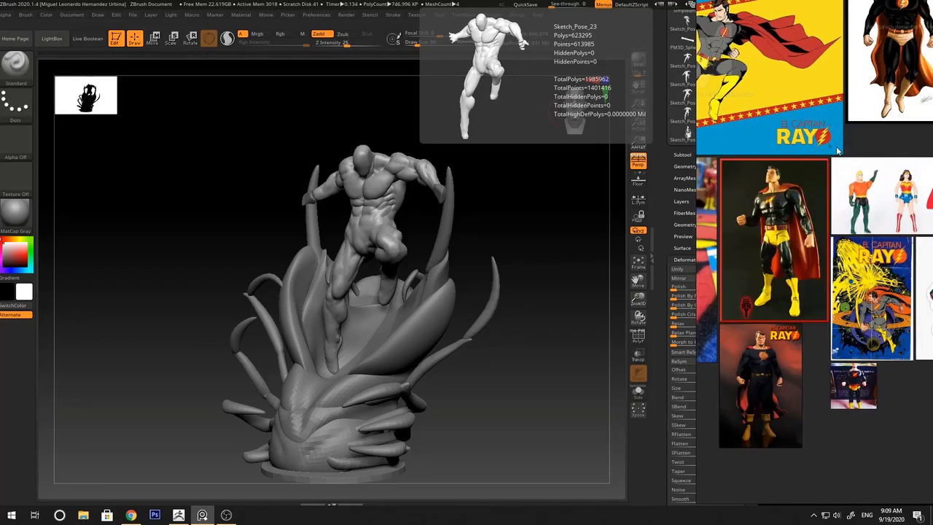
Return to ZBrush and examine the current figure's mesh density using the polyframe display
click(490, 210)
key(space)
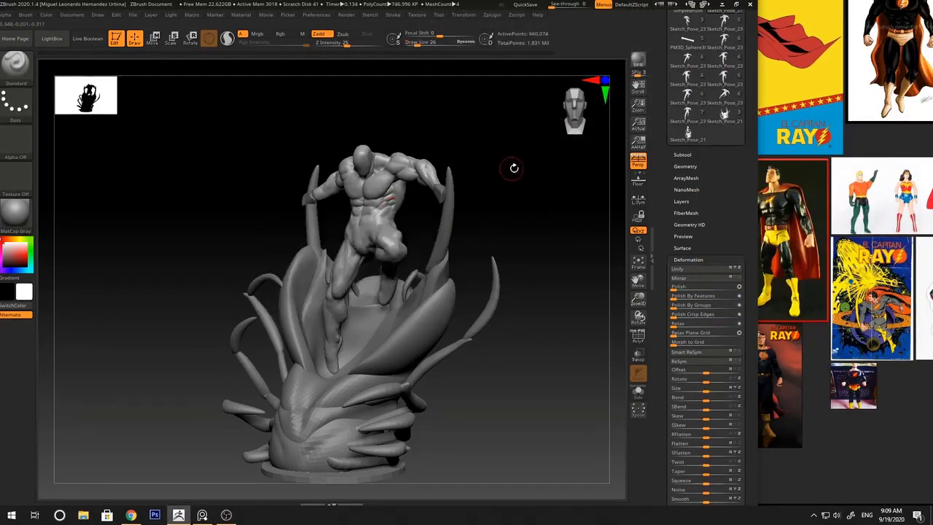
drag(514, 167, 554, 172)
mouse_move(466, 174)
alt+mouse_down()
mouse_move(445, 223)
mouse_move(454, 191)
mouse_move(478, 238)
mouse_move(487, 191)
mouse_move(429, 204)
alt+mouse_up()
key(shift+f)
key(shift+f)
key(shift+f)
key(shift+f)
Compare the polyframe and DynaMesh resolution of two earlier Sketch_Pose_23 versions with hands, ending on the current figure
drag(737, 181, 736, 241)
click(688, 155)
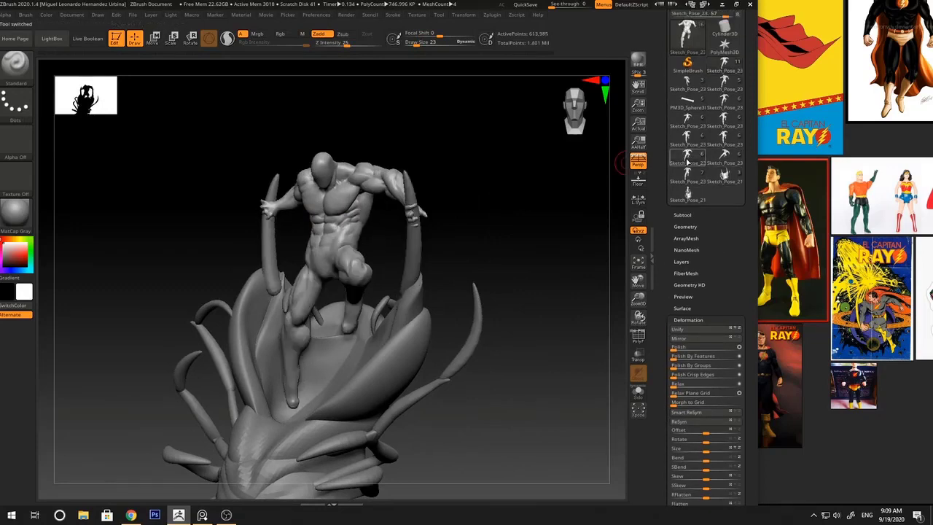
alt+drag(459, 208, 457, 260)
key(shift+f)
key(shift+f)
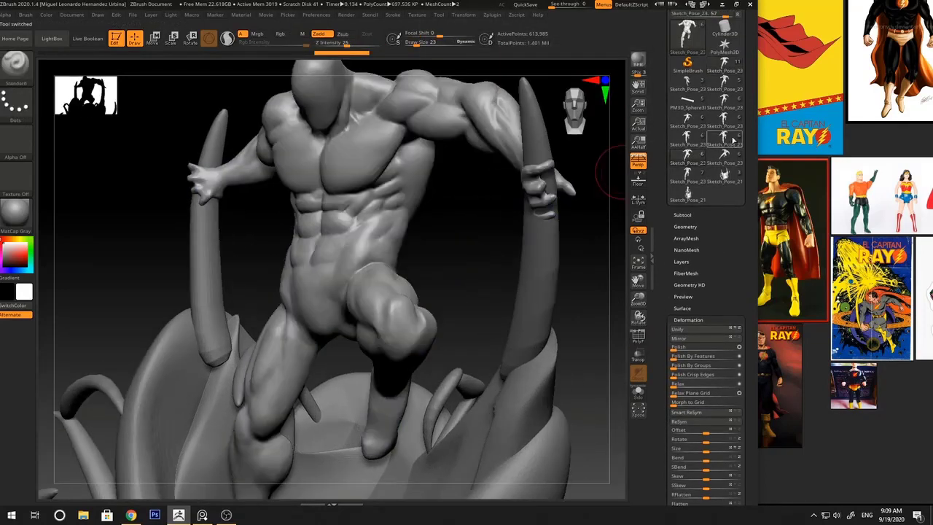
click(732, 141)
key(shift+f)
key(shift+f)
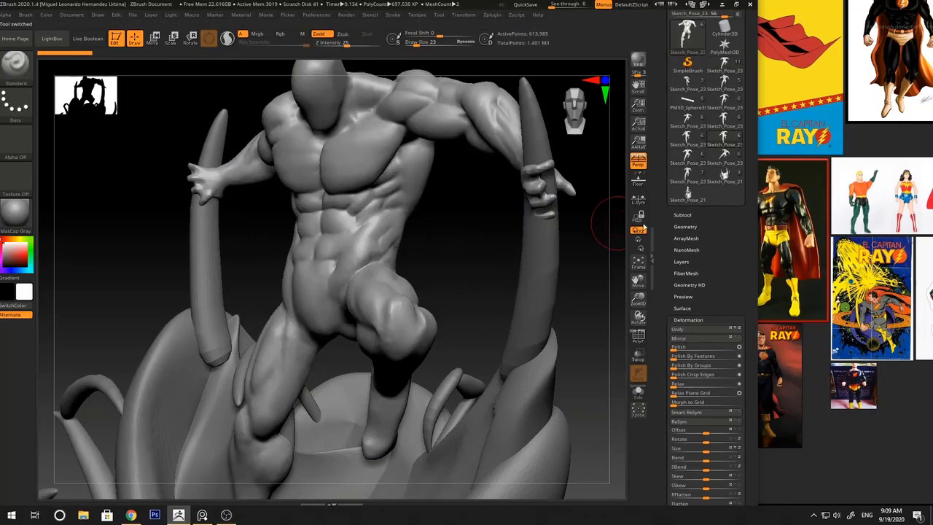
click(686, 226)
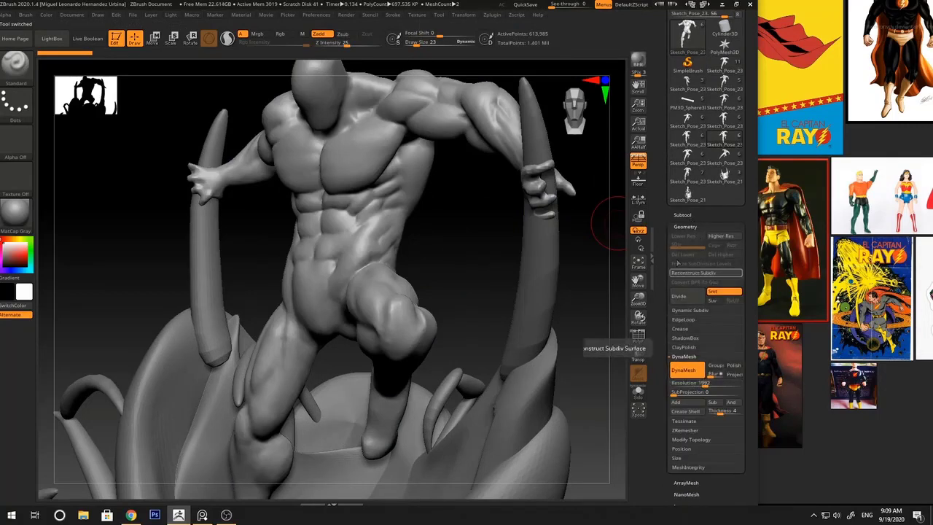
click(724, 65)
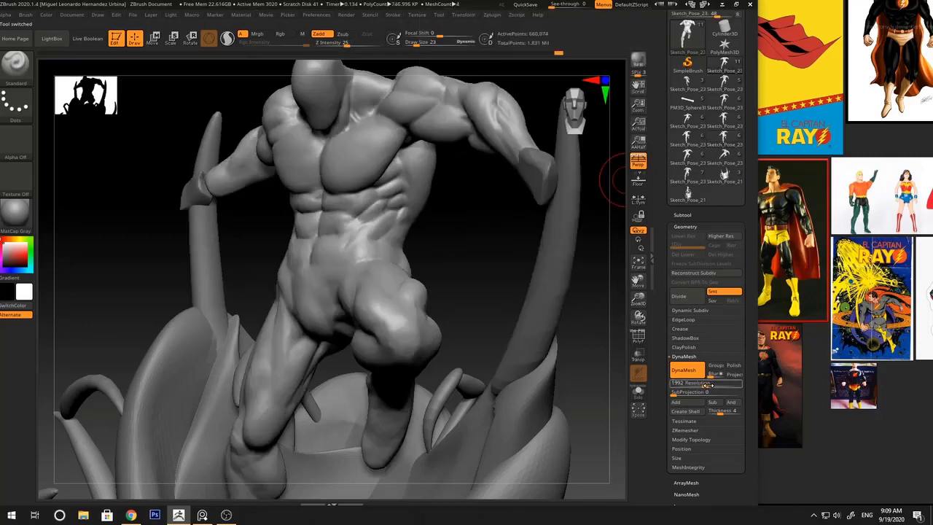
Build up the figure's side and lower abdominal muscles with the ClayBuildup brush, enlarging its draw size from 15 to 28
mouse_move(458, 229)
ctrl+right_down()
mouse_move(576, 221)
mouse_move(542, 225)
ctrl+right_up()
mouse_move(389, 238)
ctrl+right_down()
mouse_move(425, 236)
mouse_move(369, 229)
mouse_move(399, 239)
mouse_move(417, 224)
mouse_move(466, 275)
ctrl+right_up()
key(space)
key(b)
key(c)
key(b)
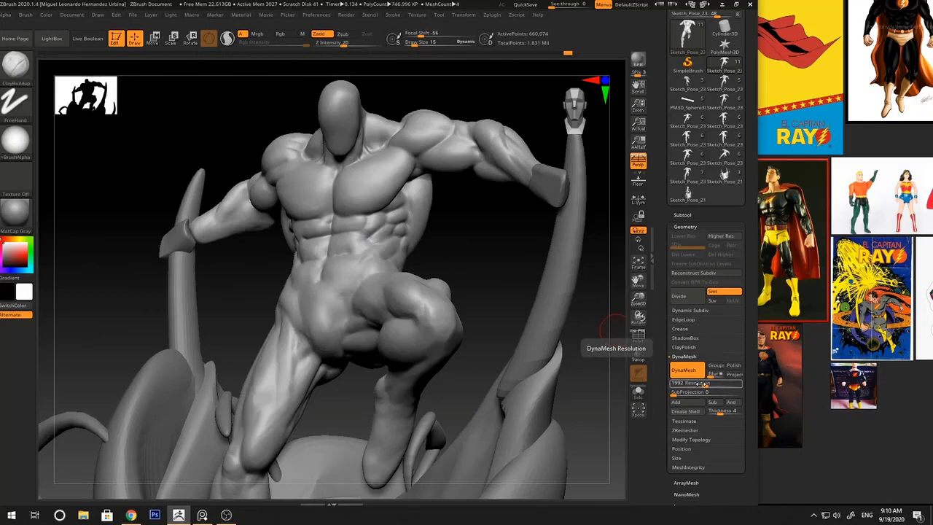
right_drag(458, 270, 397, 238)
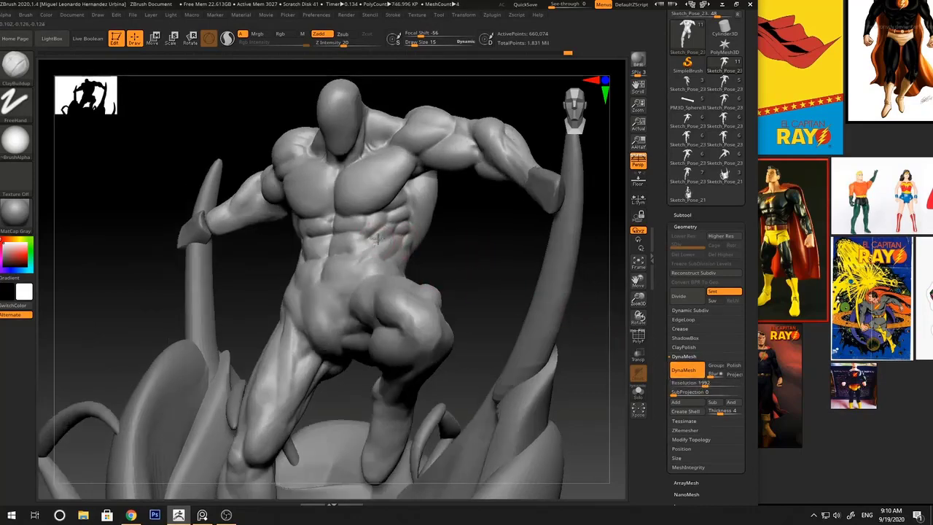
right_drag(454, 225, 380, 249)
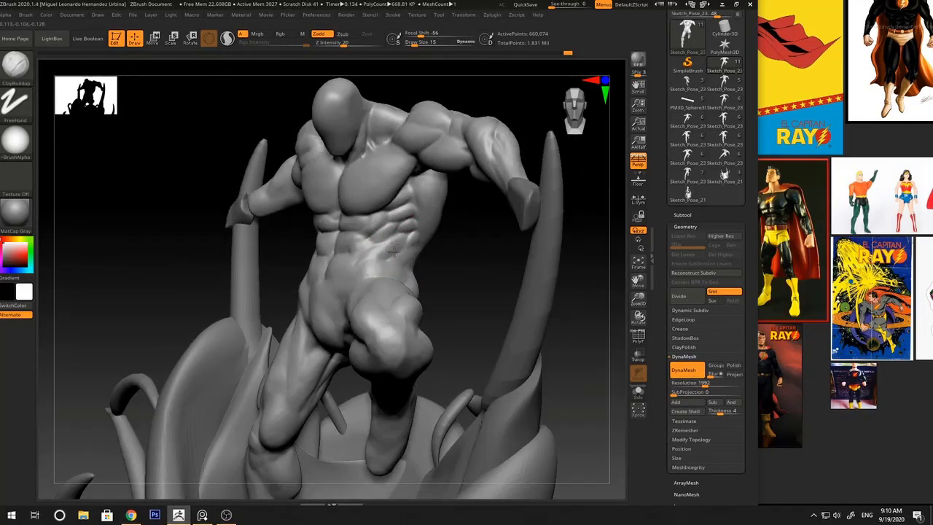
mouse_move(447, 246)
right_down()
mouse_move(378, 251)
mouse_move(465, 249)
right_up()
key(space)
drag(371, 256, 379, 257)
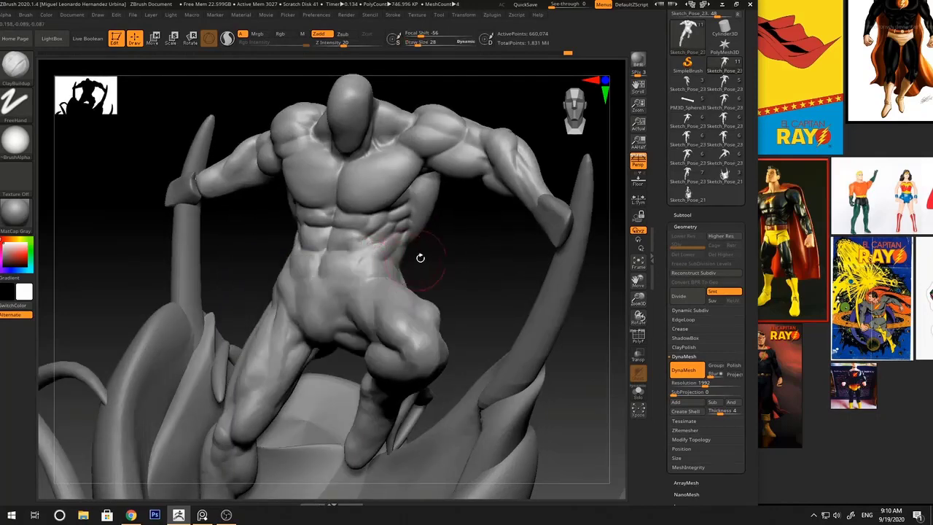
mouse_move(418, 258)
right_down()
mouse_move(384, 267)
mouse_move(406, 253)
mouse_move(416, 251)
mouse_move(343, 281)
mouse_move(460, 223)
mouse_move(522, 288)
mouse_move(420, 258)
mouse_move(358, 265)
right_up()
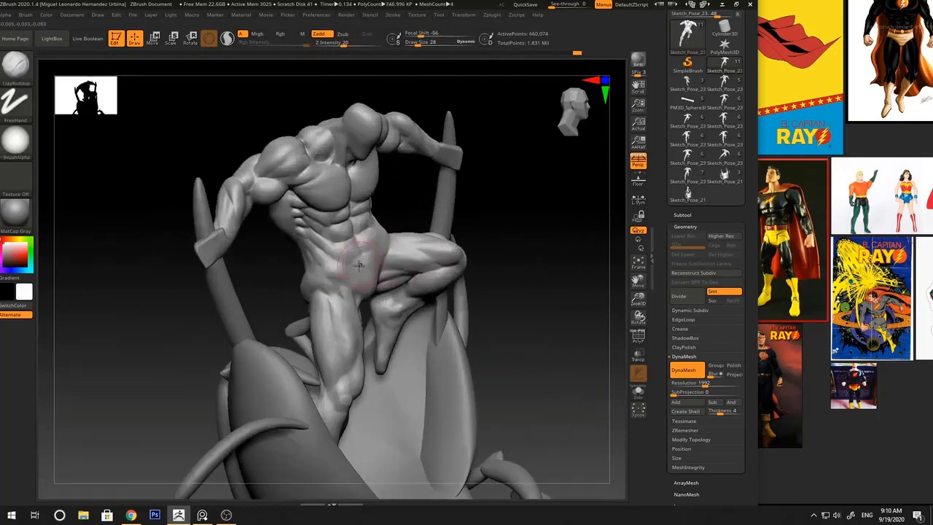
Carve the creases between the lower abdominal muscles with the DamStandard brush at draw size 15
ctrl+right_drag(463, 228, 322, 254)
key(b)
key(d)
key(s)
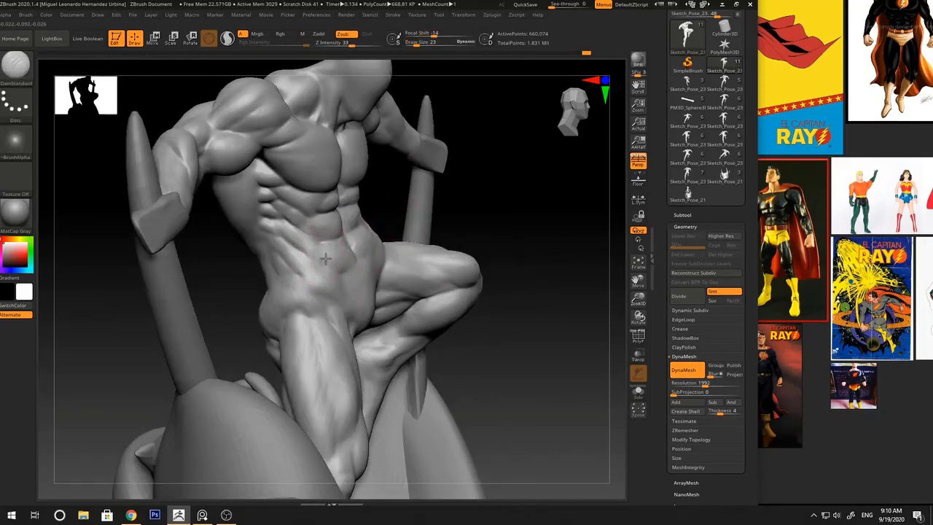
drag(481, 225, 430, 231)
key([)
mouse_move(338, 245)
mouse_down()
mouse_move(321, 249)
mouse_move(335, 255)
mouse_up()
mouse_move(423, 209)
mouse_down()
mouse_move(379, 215)
mouse_move(386, 219)
mouse_up()
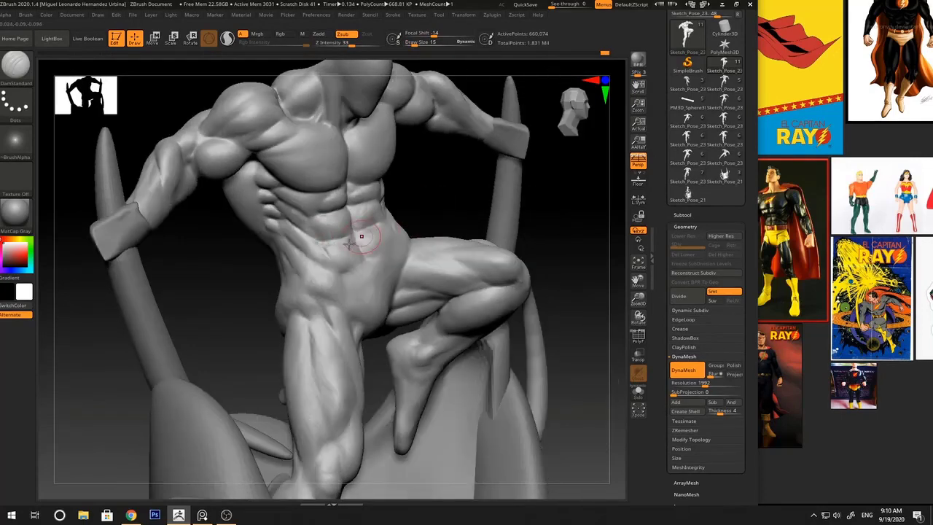
Build up the lower abdomen and hip area with the ClayBuildup brush at draw size 19
key(b)
key(c)
key(b)
key(])
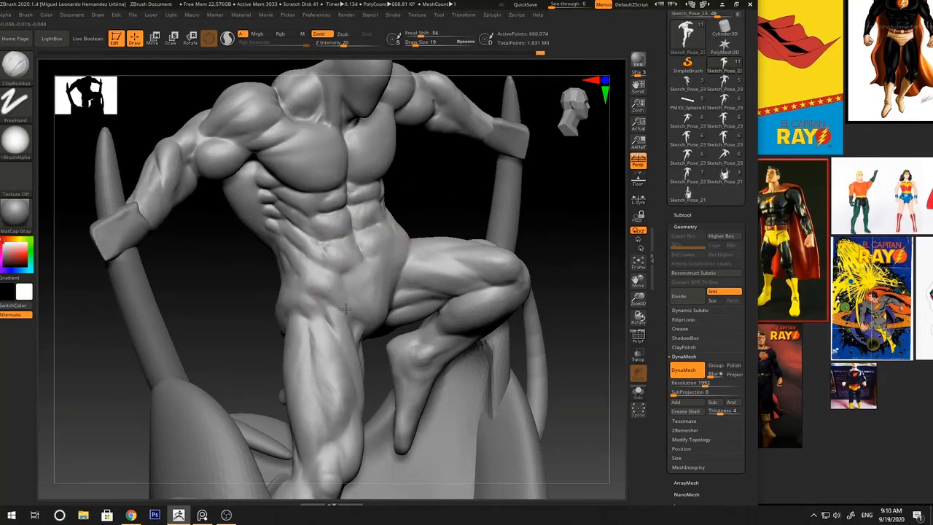
drag(441, 214, 331, 294)
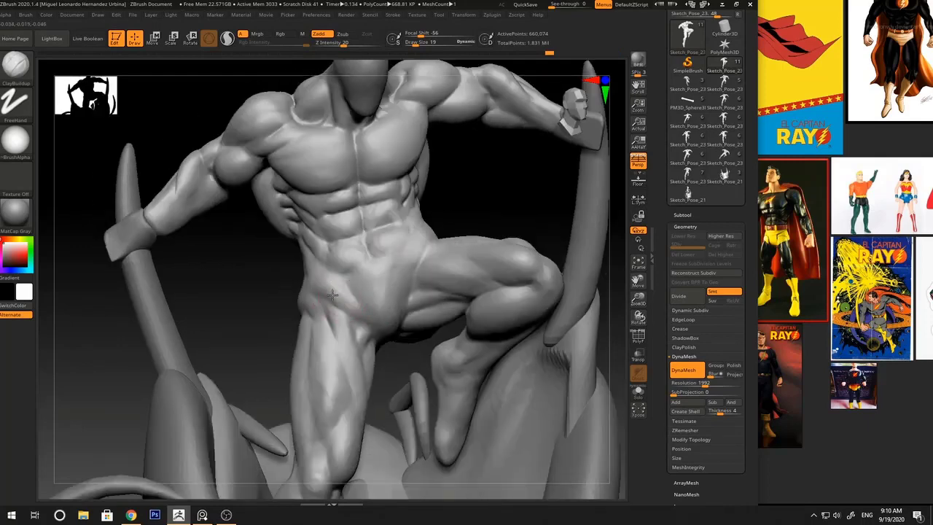
right_drag(397, 256, 404, 254)
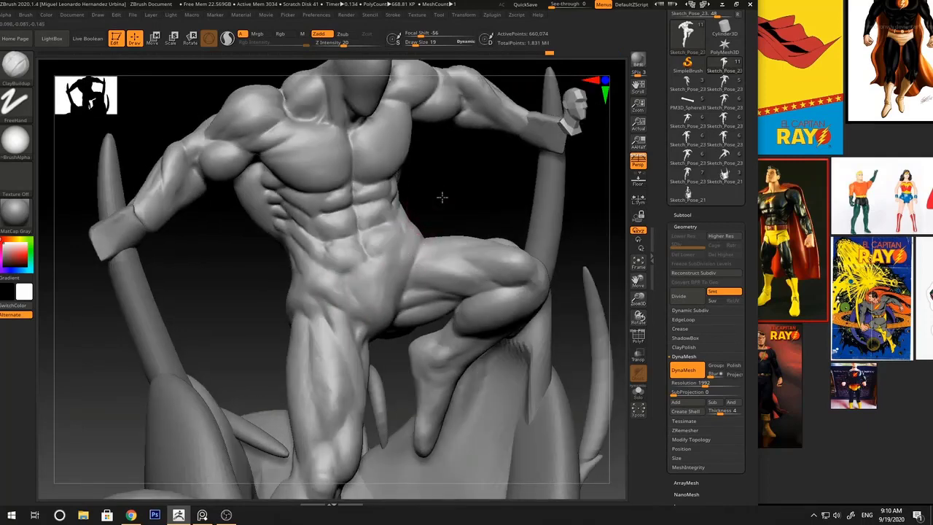
drag(442, 196, 254, 171)
right_drag(310, 173, 381, 256)
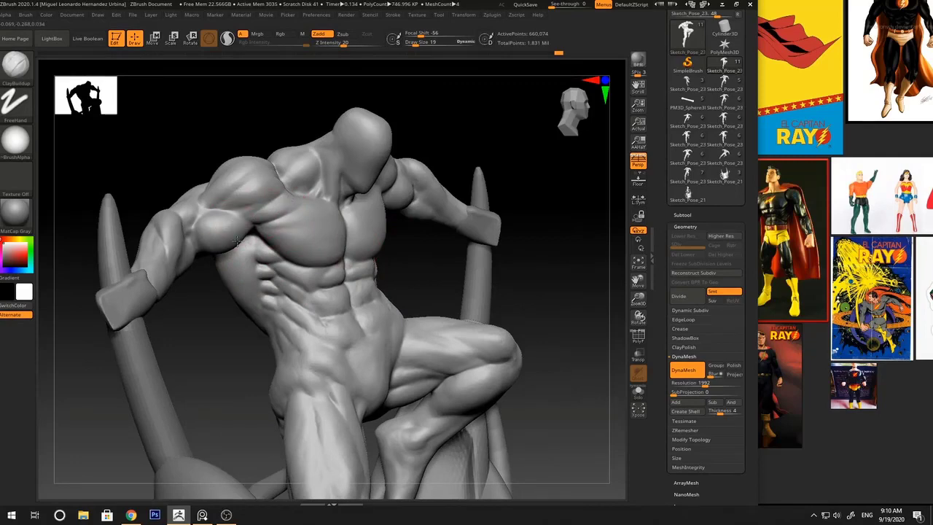
Build up the shoulder and chest muscles with the ClayBuildup brush and smooth both pectorals
drag(270, 135, 230, 215)
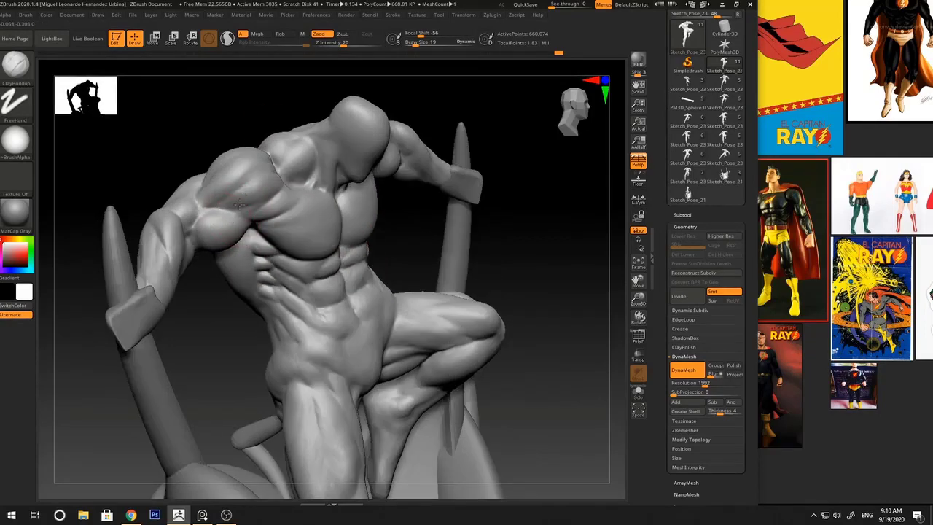
mouse_move(322, 179)
ctrl+right_down()
mouse_move(533, 162)
mouse_move(466, 219)
mouse_move(379, 192)
ctrl+right_up()
drag(379, 191, 369, 186)
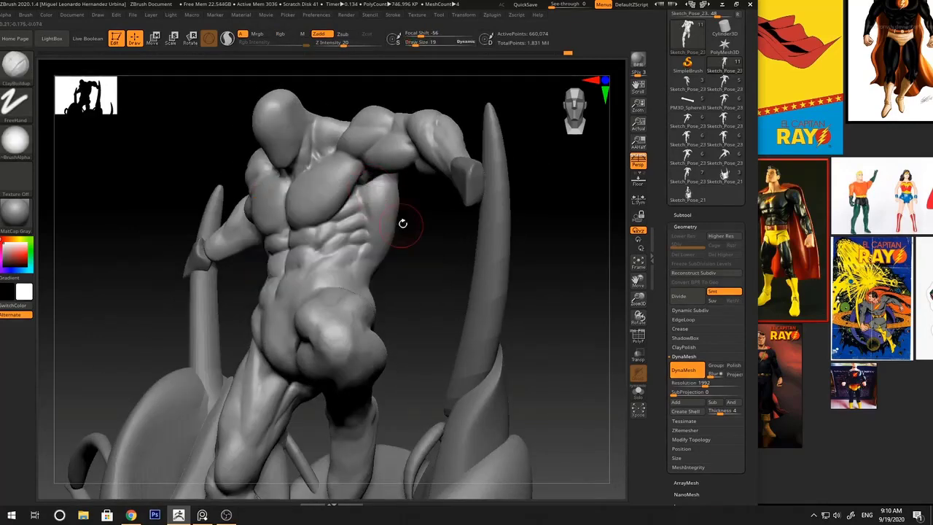
mouse_move(402, 223)
right_down()
mouse_move(339, 186)
mouse_move(316, 205)
right_up()
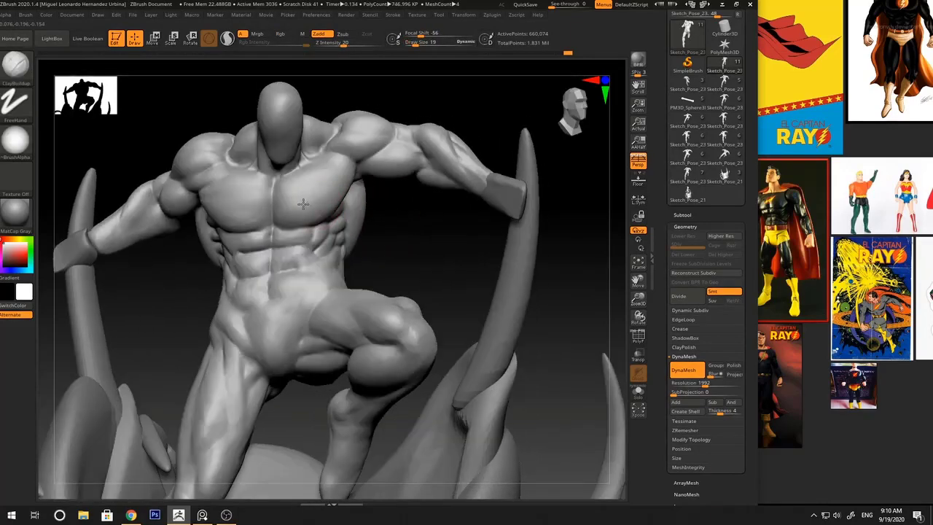
drag(291, 196, 284, 214)
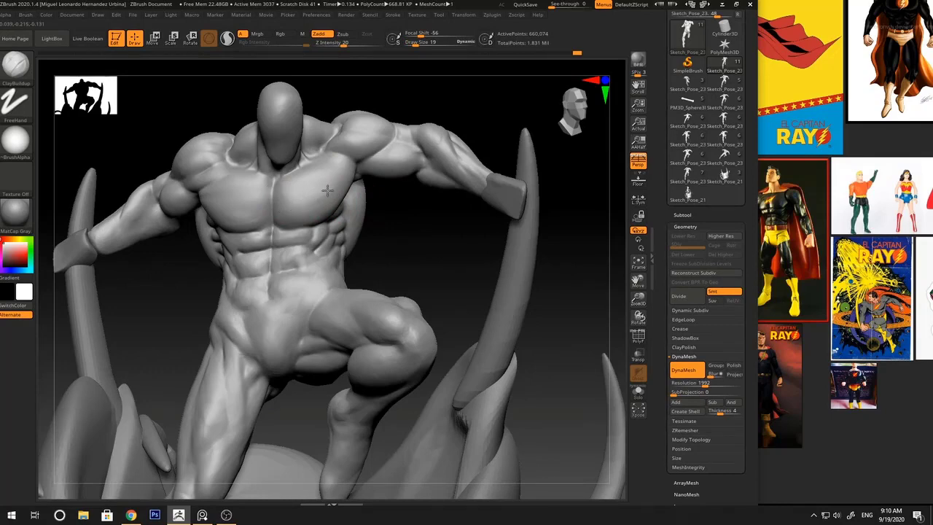
right_drag(324, 198, 309, 187)
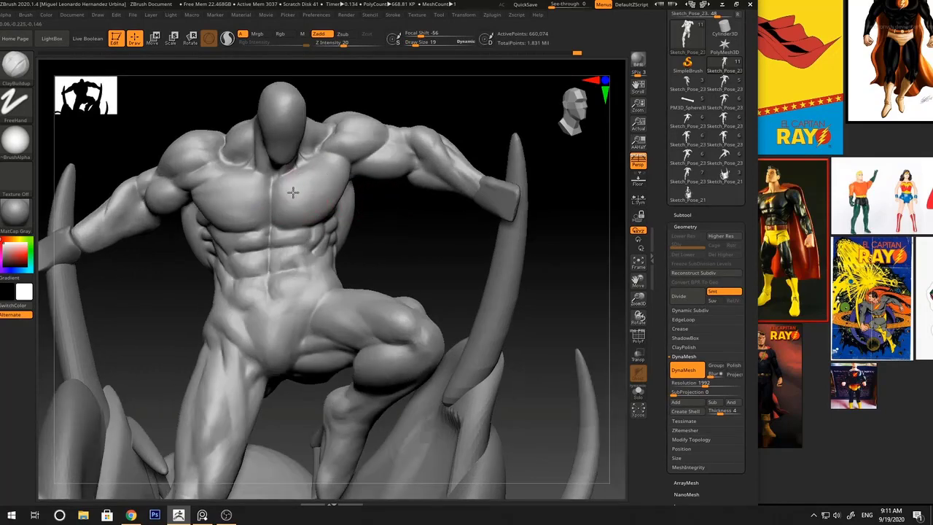
drag(293, 192, 332, 170)
mouse_move(320, 178)
shift+mouse_down()
mouse_move(296, 193)
mouse_move(325, 200)
shift+mouse_up()
drag(250, 212, 233, 210)
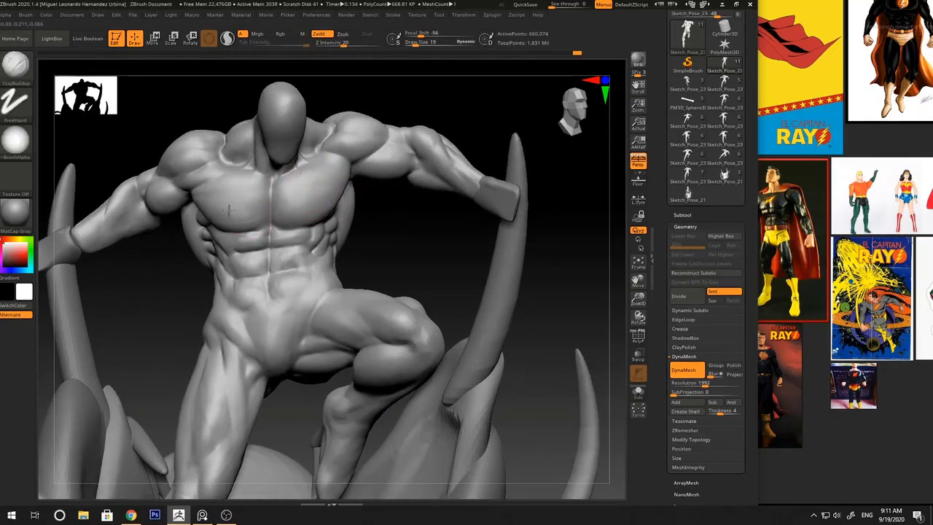
key(shift)
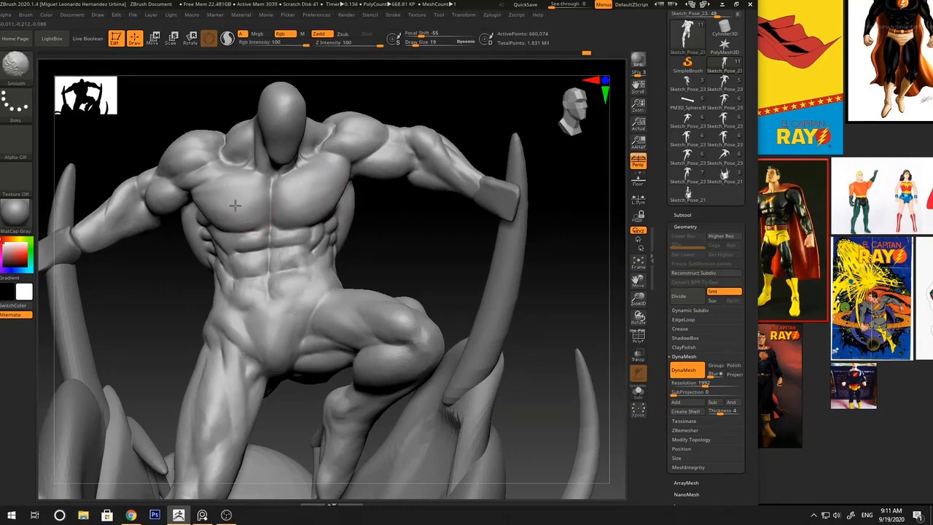
Refine the hip muscles above the straight standing leg with the ClayBuildup brush
mouse_move(234, 205)
ctrl+right_down()
mouse_move(228, 187)
mouse_move(506, 198)
mouse_move(389, 238)
ctrl+right_up()
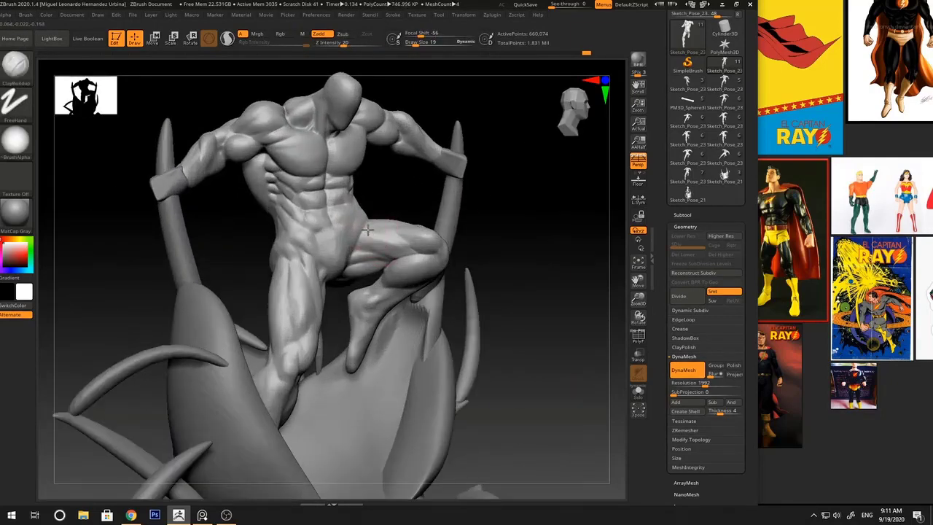
mouse_move(393, 197)
right_down()
mouse_move(364, 218)
mouse_move(391, 197)
mouse_move(497, 198)
mouse_move(495, 167)
mouse_move(498, 194)
right_up()
mouse_move(498, 194)
ctrl+right_down()
mouse_move(377, 236)
mouse_move(302, 244)
ctrl+right_up()
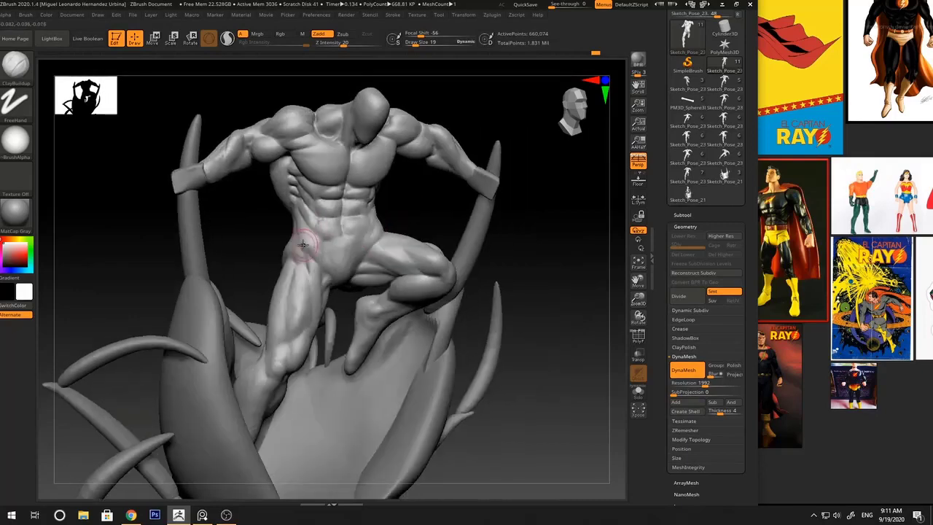
Refine the shoulder, upper arm and forearm on the bent-leg side with ClayBuildup, and touch up the opposite pectoral
ctrl+right_drag(410, 211, 430, 222)
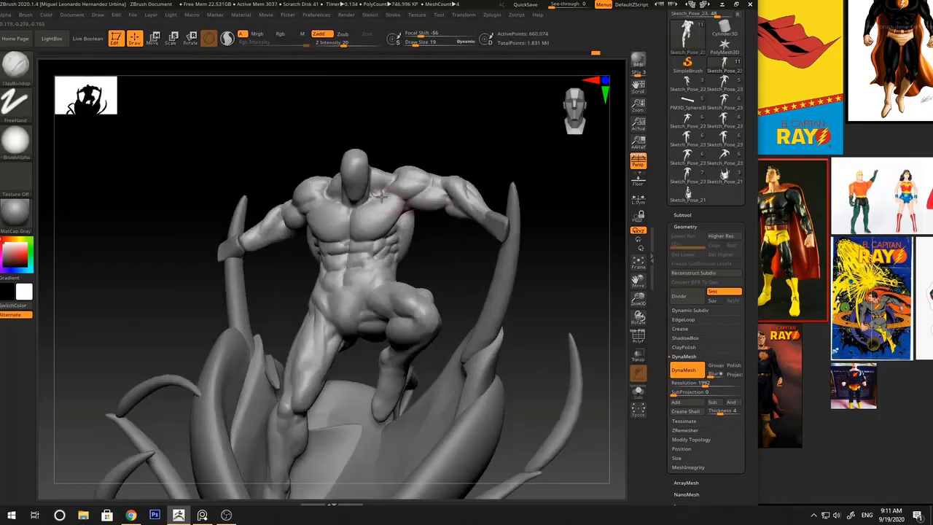
mouse_move(386, 198)
right_down()
mouse_move(429, 200)
mouse_move(386, 204)
right_up()
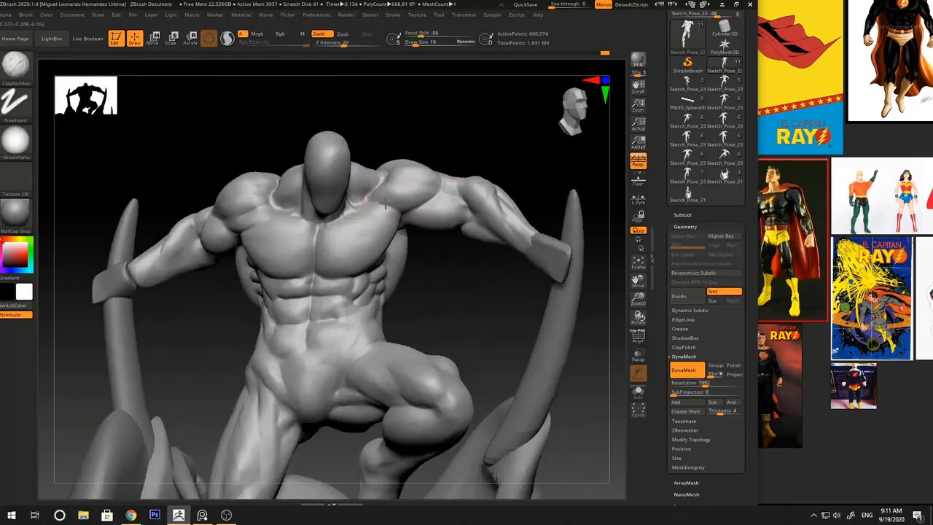
drag(474, 152, 434, 165)
right_drag(411, 204, 433, 188)
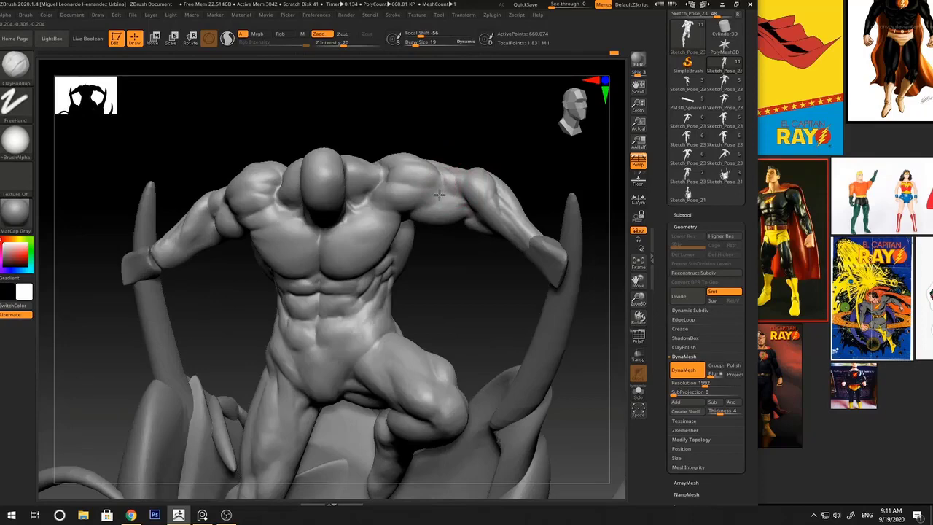
right_drag(487, 145, 413, 208)
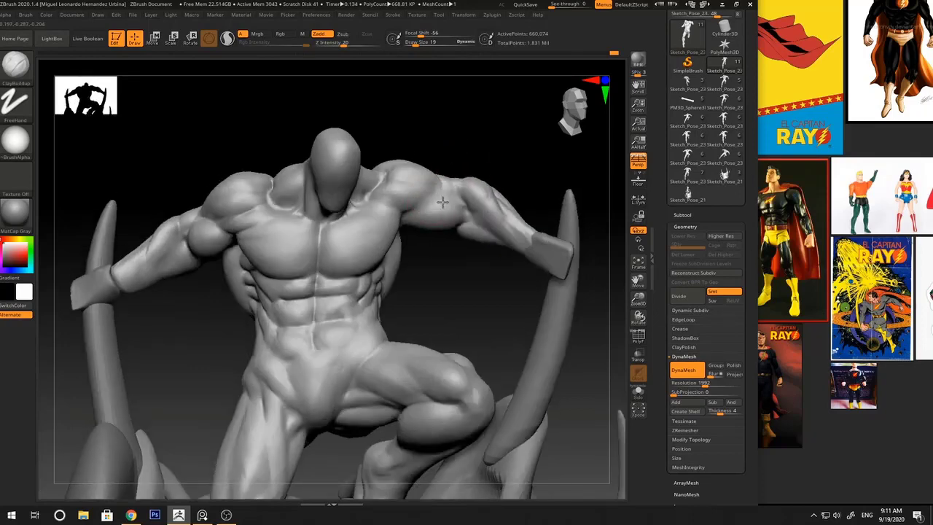
right_drag(467, 259, 481, 196)
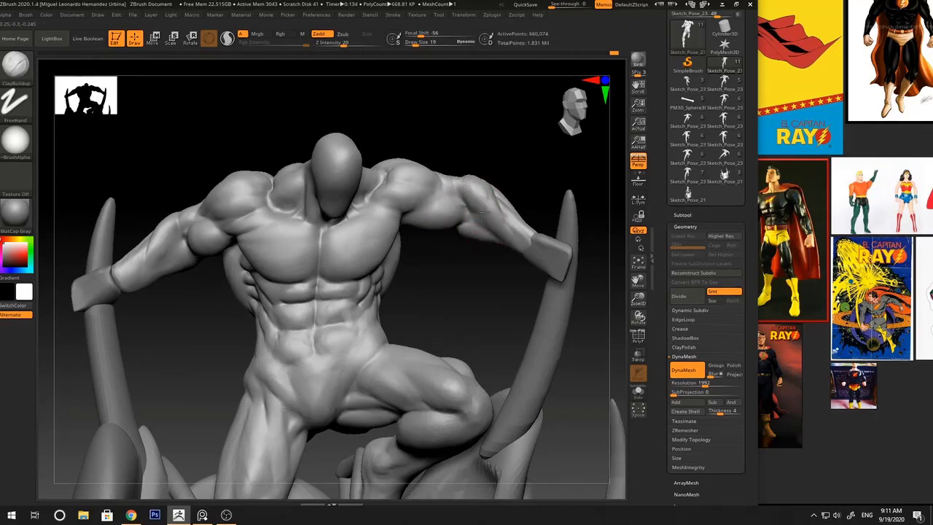
right_drag(490, 224, 301, 231)
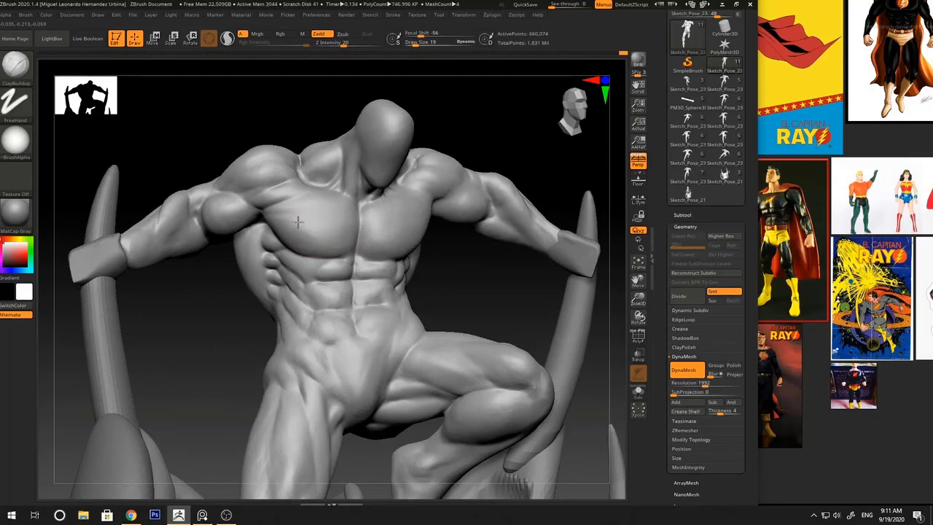
mouse_move(341, 239)
right_down()
mouse_move(402, 250)
mouse_move(308, 223)
right_up()
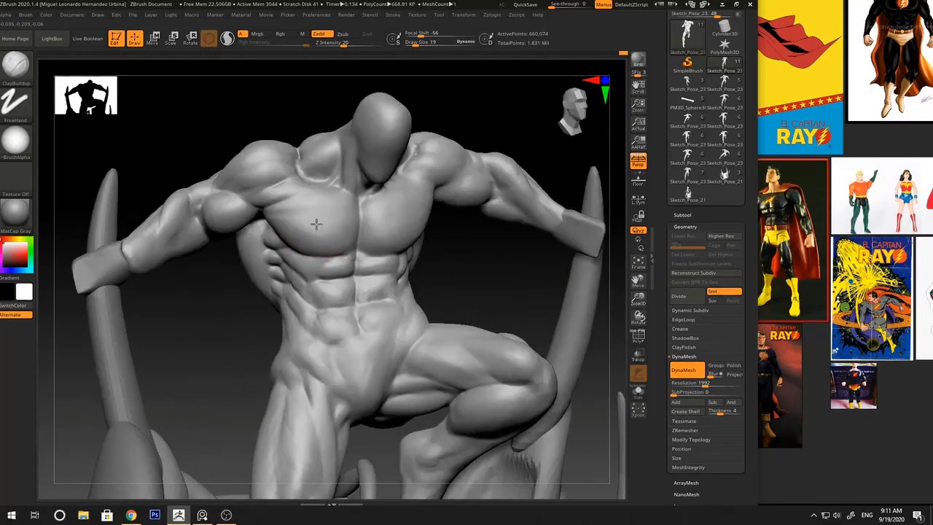
Apply the bluish-gray VC_Occluded MatCap material to the sculpture and review the figure's torso
key(f)
right_drag(517, 184, 462, 184)
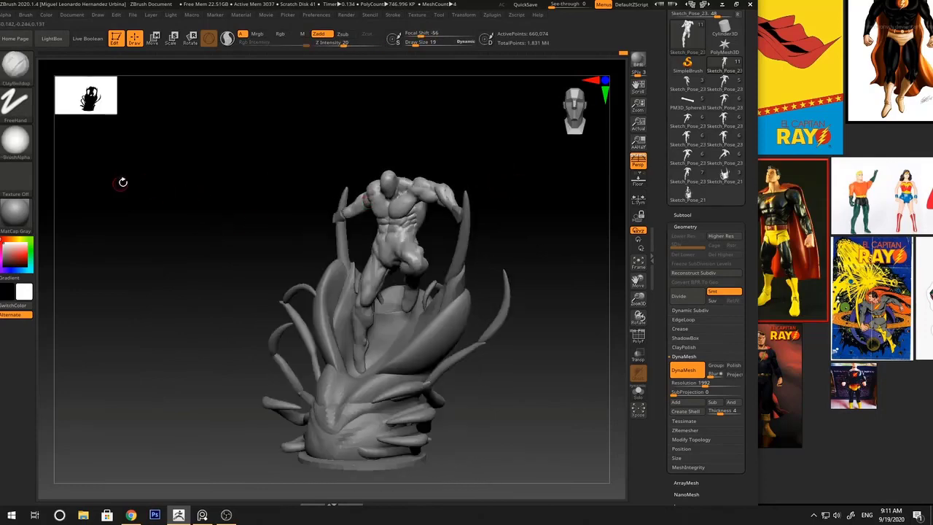
right_drag(121, 182, 166, 207)
click(22, 219)
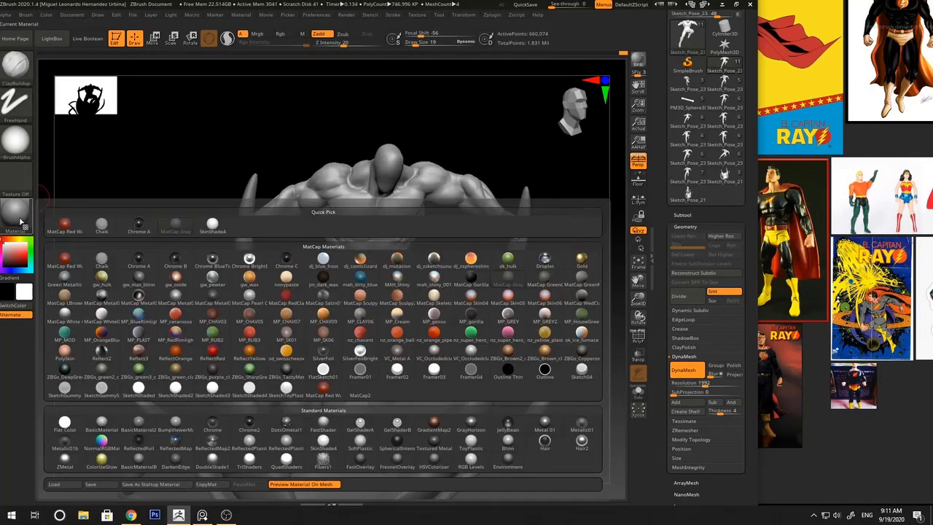
click(468, 354)
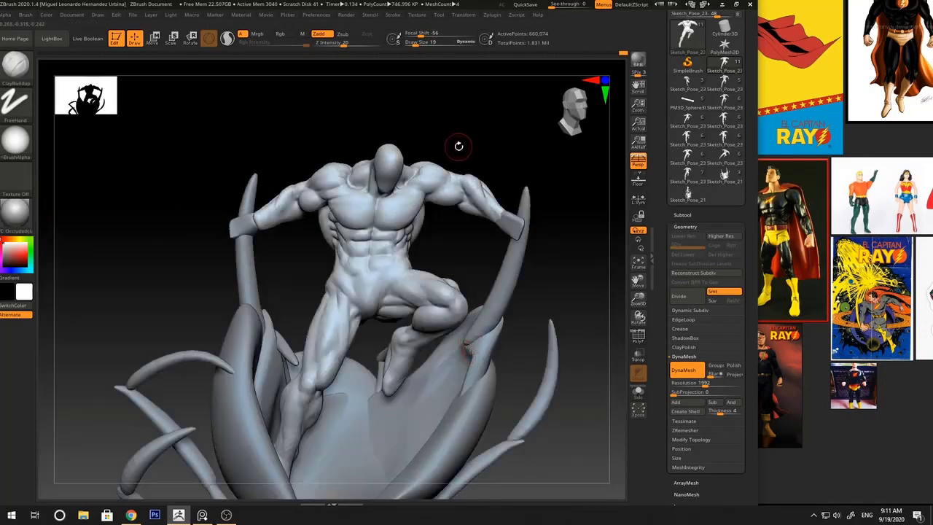
right_drag(458, 146, 373, 252)
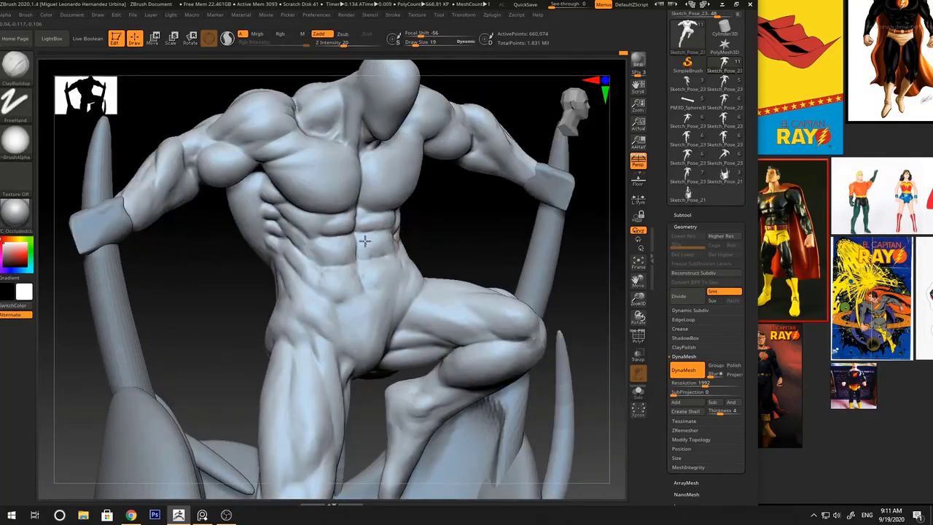
right_drag(443, 235, 445, 175)
mouse_move(562, 209)
right_down()
mouse_move(477, 219)
mouse_move(466, 186)
mouse_move(473, 214)
mouse_move(495, 214)
mouse_move(311, 193)
right_up()
Apply the brown VC_Occluded MatCap material and refine both pectorals with the Smooth and ClayBuildup brushes
click(21, 221)
click(434, 353)
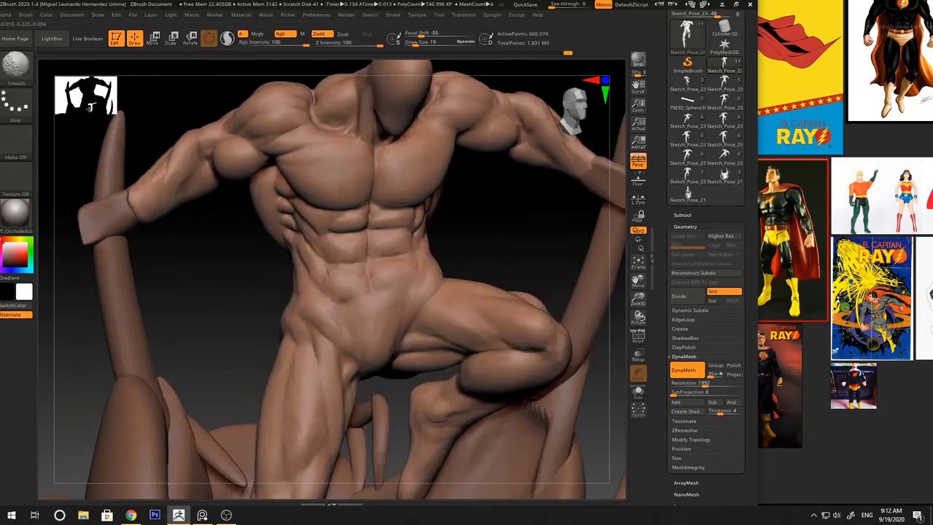
shift+drag(340, 190, 375, 165)
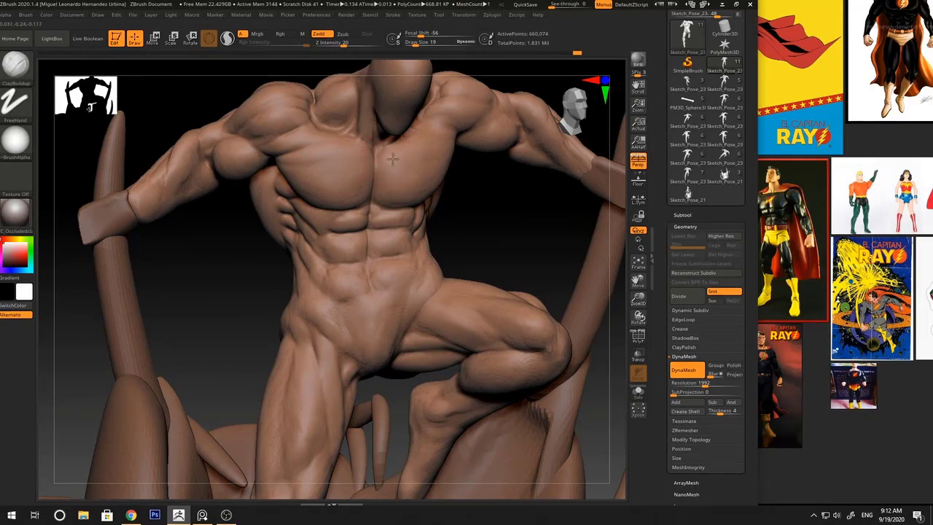
drag(485, 179, 431, 148)
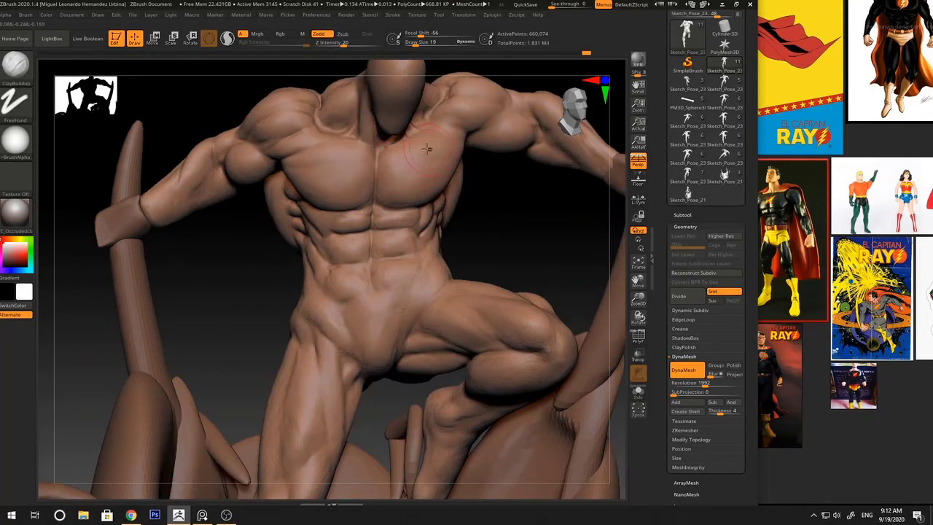
drag(495, 170, 428, 138)
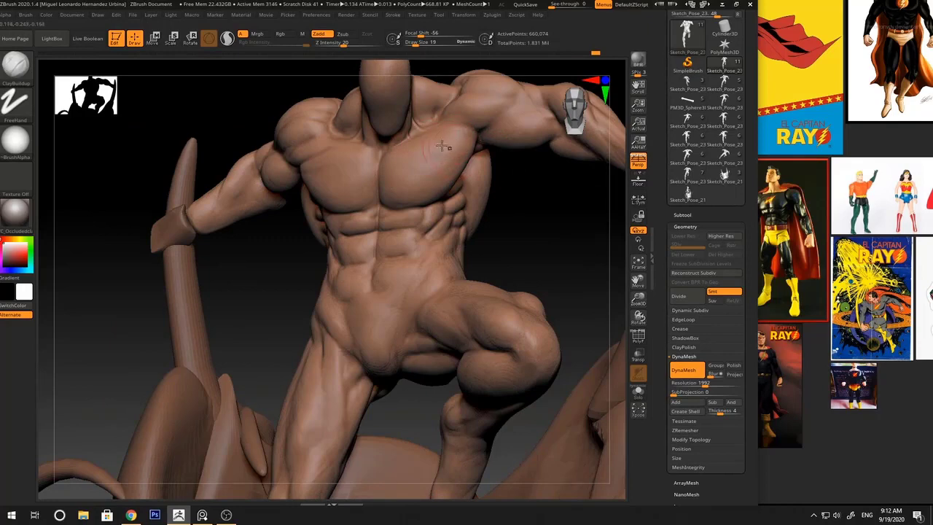
drag(508, 164, 457, 172)
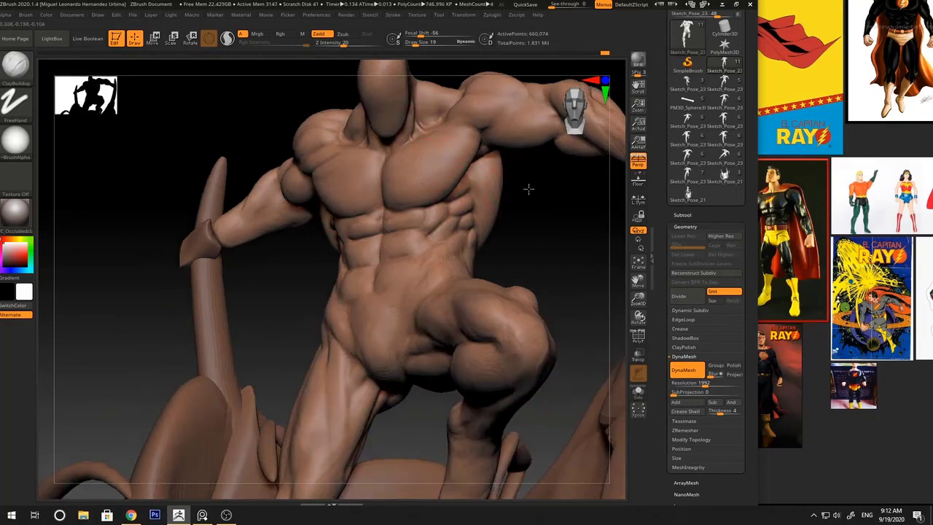
drag(528, 189, 388, 170)
drag(253, 252, 323, 176)
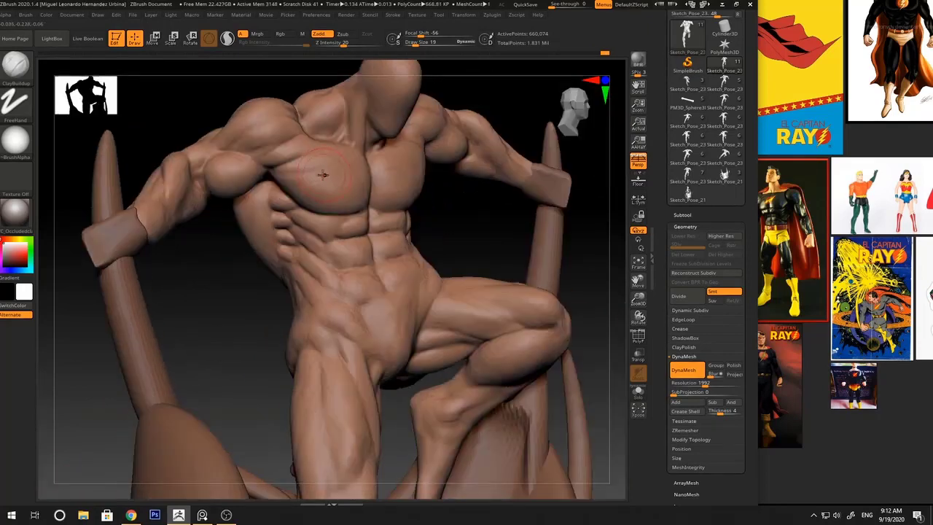
Examine the whole sculpture and the figure's front and back anatomy from several angles
ctrl+right_drag(467, 133, 494, 132)
drag(493, 132, 511, 117)
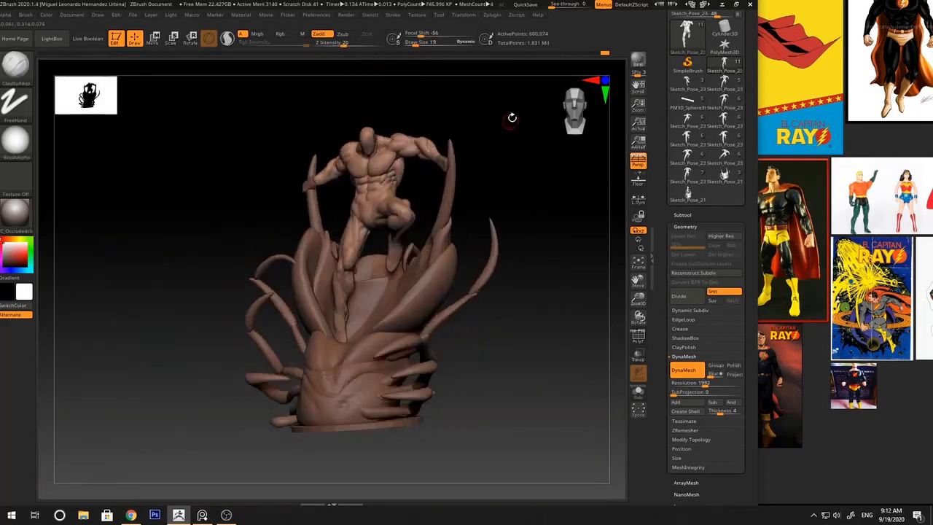
mouse_move(511, 116)
ctrl+right_down()
mouse_move(393, 150)
mouse_move(405, 138)
ctrl+right_up()
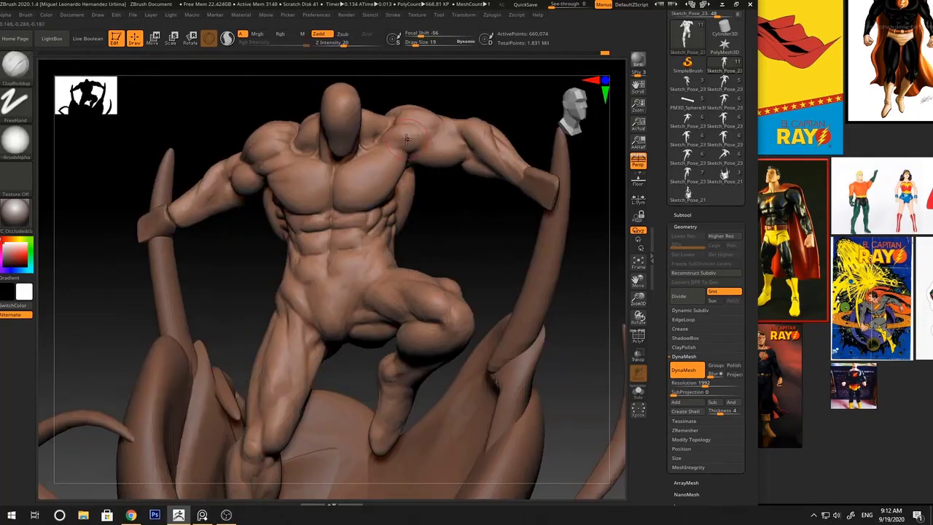
ctrl+right_drag(433, 168, 187, 194)
mouse_move(524, 161)
mouse_down()
mouse_move(537, 169)
mouse_move(530, 159)
mouse_move(462, 169)
mouse_up()
ctrl+right_drag(462, 169, 386, 171)
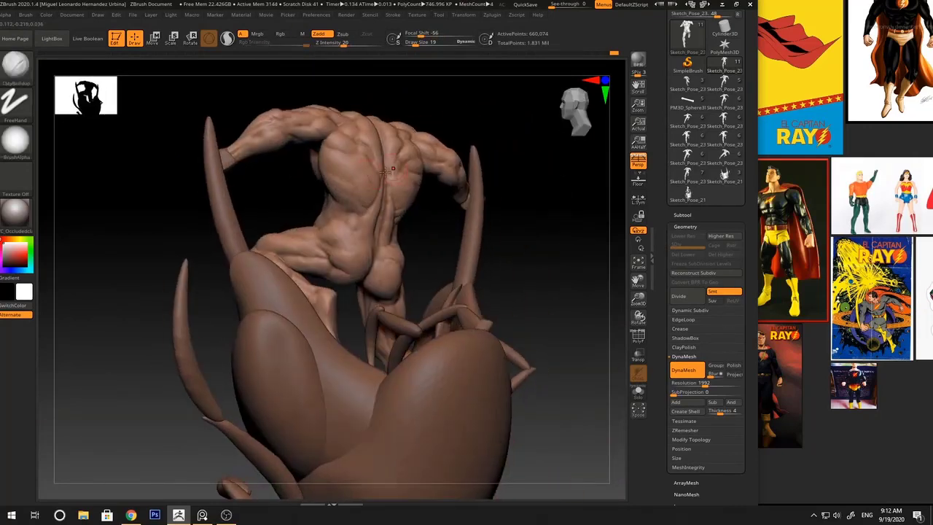
mouse_move(420, 102)
mouse_down()
mouse_move(473, 109)
mouse_move(483, 136)
mouse_up()
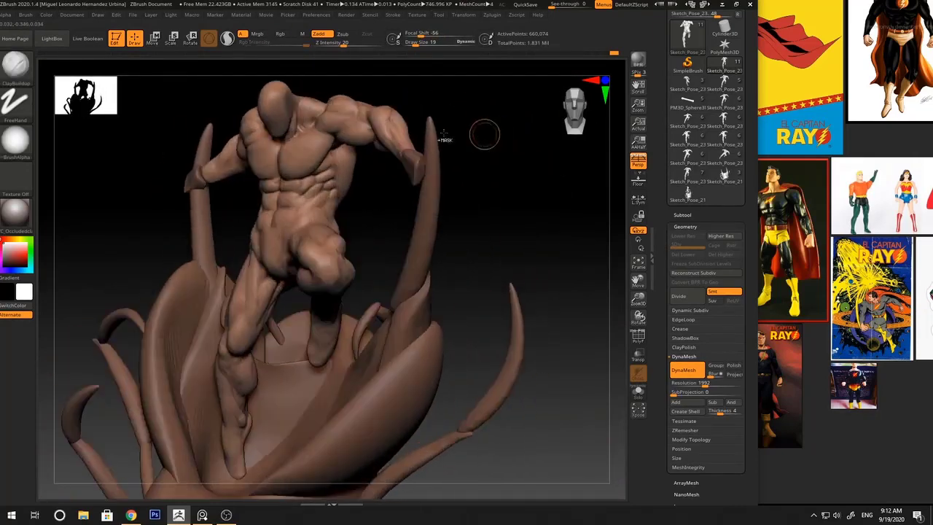
Apply the bluish-gray VC_Occluded MatCap material and review the whole sculpture with its base
ctrl+right_drag(483, 135, 44, 174)
click(14, 211)
click(15, 211)
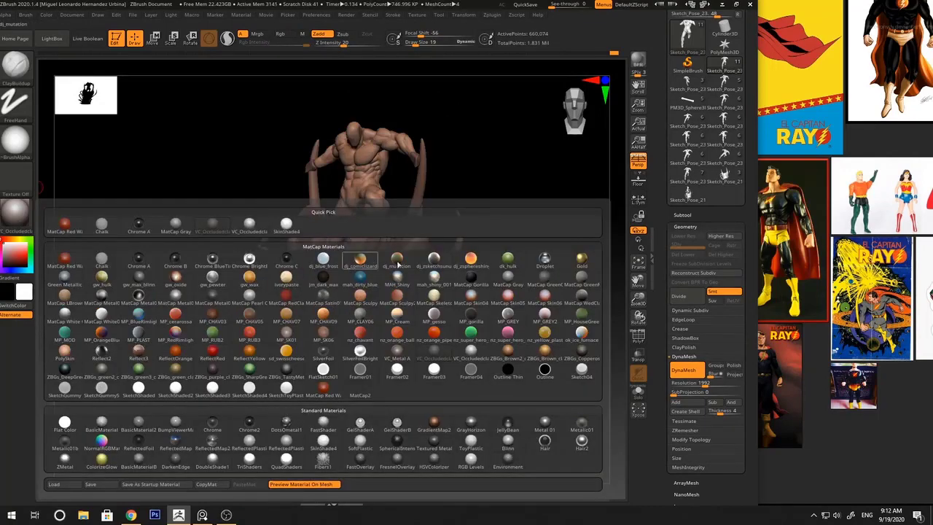
click(478, 353)
mouse_move(475, 228)
mouse_down()
mouse_move(490, 173)
mouse_move(510, 177)
mouse_move(468, 156)
mouse_move(473, 129)
mouse_move(428, 169)
mouse_up()
key(space)
Apply the MatCap Gray material to the sculpture
click(17, 215)
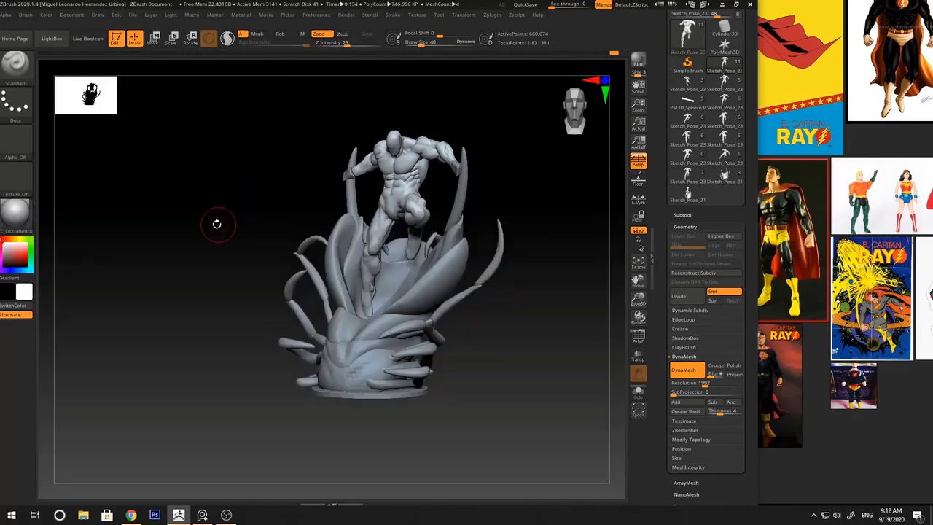
click(17, 216)
click(175, 228)
Refine the upper abdominals and the rib muscles on the bent-leg side with ClayBuildup at draw size 14
right_drag(504, 141, 478, 157)
mouse_move(478, 157)
ctrl+right_down()
mouse_move(437, 197)
mouse_move(386, 226)
mouse_move(372, 203)
mouse_move(399, 171)
ctrl+right_up()
ctrl+right_click(372, 226)
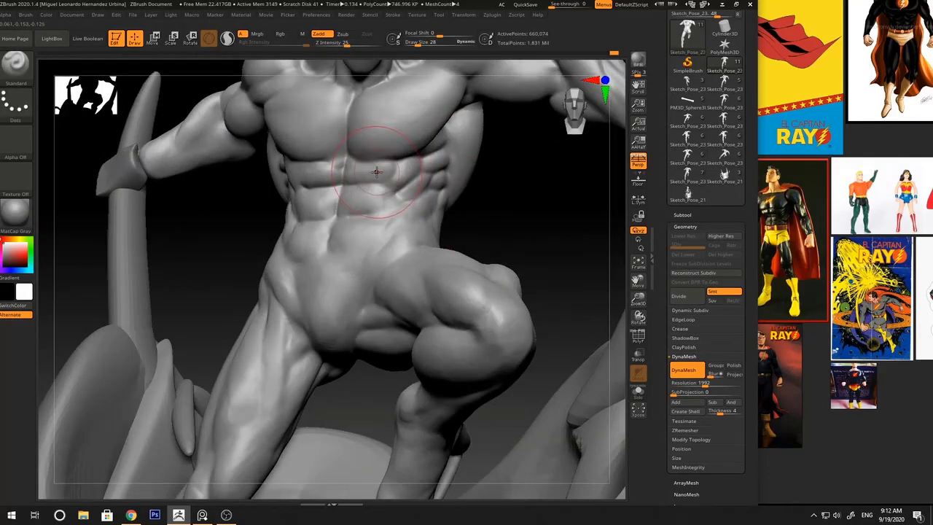
key(b)
key(c)
key(b)
key(space)
key(space)
drag(375, 168, 370, 169)
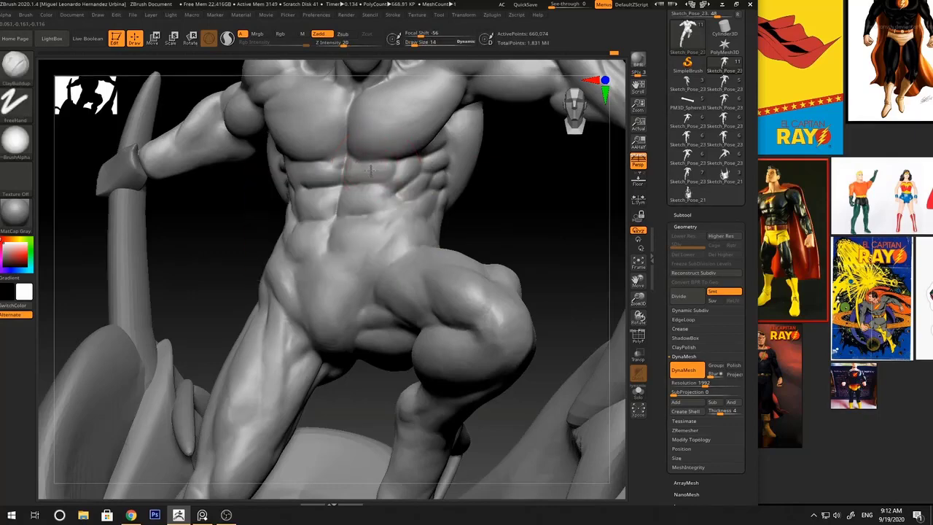
drag(506, 192, 388, 187)
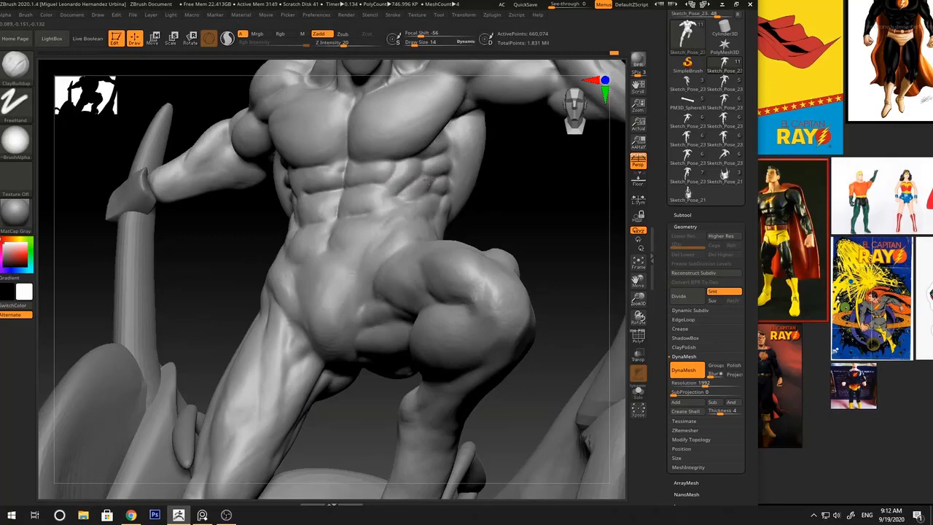
mouse_move(430, 179)
right_down()
mouse_move(396, 173)
mouse_move(443, 194)
mouse_move(431, 183)
mouse_move(398, 205)
mouse_move(407, 197)
right_up()
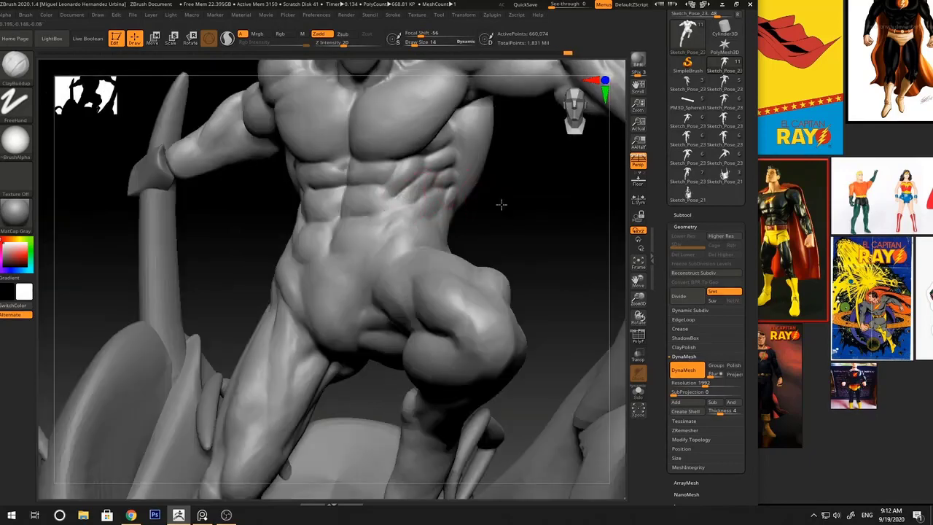
Refine the rib muscles and obliques on the straight-leg side of the torso with ClayBuildup
right_drag(500, 204, 527, 468)
right_drag(437, 182, 398, 176)
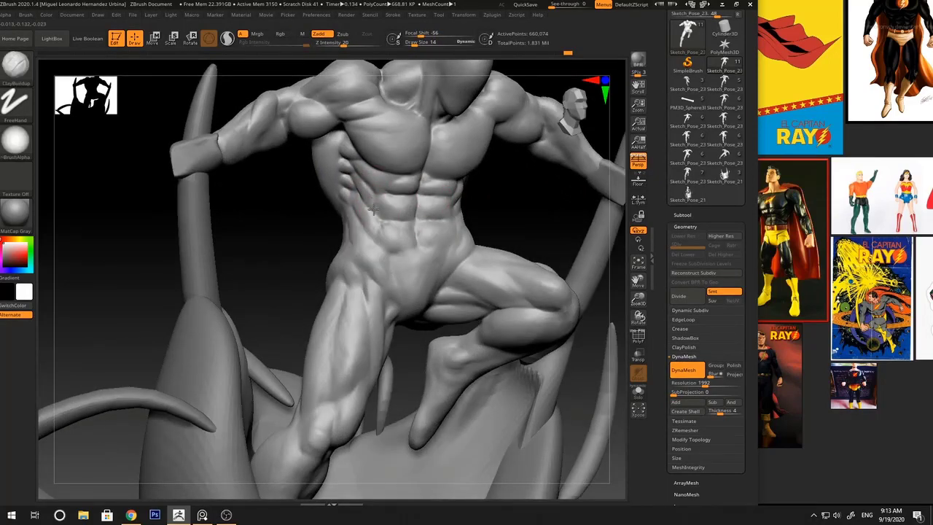
right_drag(373, 210, 389, 198)
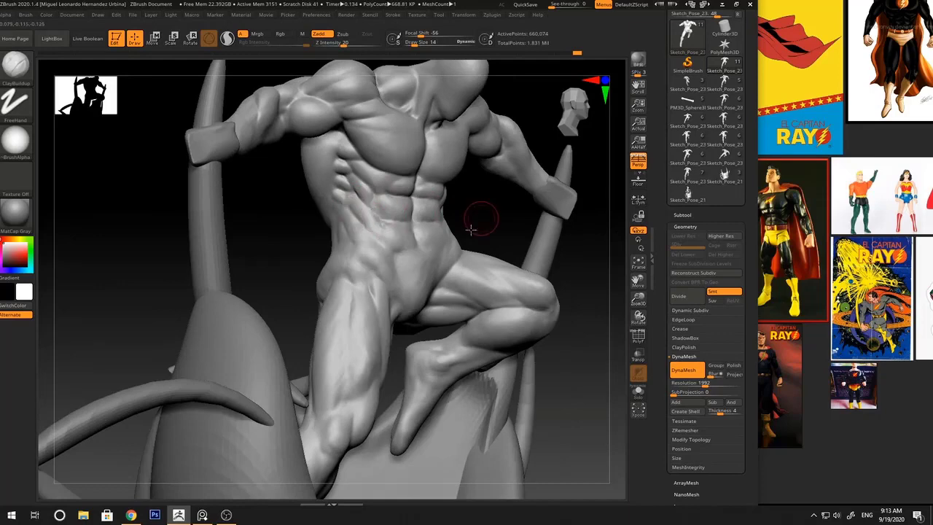
right_drag(479, 216, 359, 200)
mouse_move(400, 229)
ctrl+right_down()
mouse_move(556, 170)
mouse_move(564, 179)
mouse_move(539, 182)
mouse_move(550, 198)
mouse_move(400, 198)
ctrl+right_up()
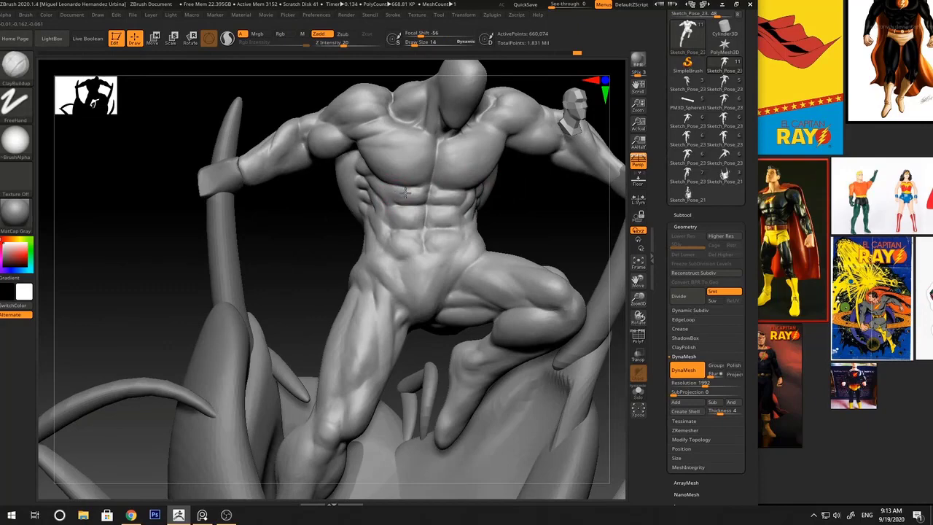
Refine the centre line and lower abdominals with ClayBuildup, raising the draw size to 21
right_drag(408, 191, 422, 184)
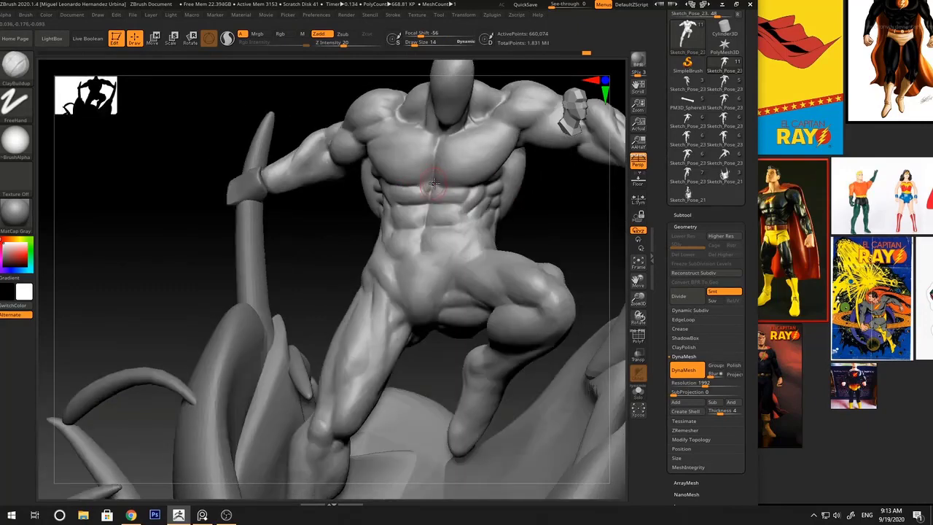
right_drag(535, 212, 481, 221)
key(])
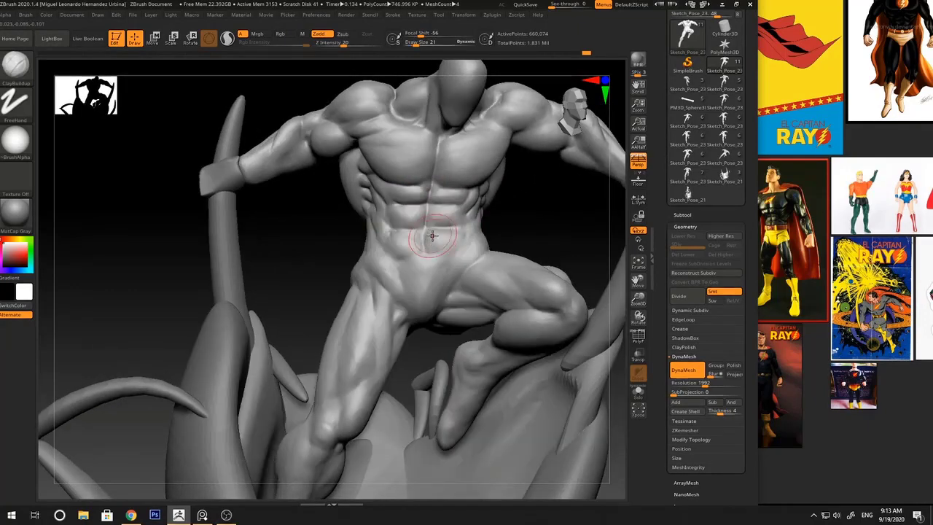
drag(433, 240, 450, 246)
Select the Standard brush and review the figure on its base, switching the polyframe display on and off
key(b)
key(s)
key(t)
right_click(417, 256)
right_drag(550, 200, 433, 212)
mouse_move(537, 180)
right_down()
mouse_move(495, 200)
mouse_move(506, 210)
mouse_move(528, 198)
mouse_move(524, 168)
right_up()
right_click(500, 202)
key(shift+f)
key(shift+f)
Narrow the program window beside the references and save the tool as a new version named Sketch_Anatomy_13
drag(758, 138, 744, 140)
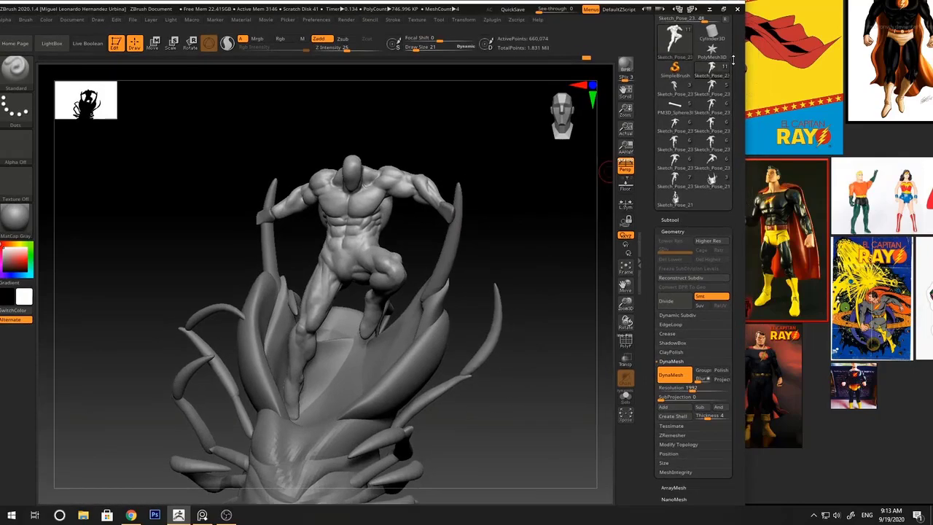
drag(243, 9, 243, 5)
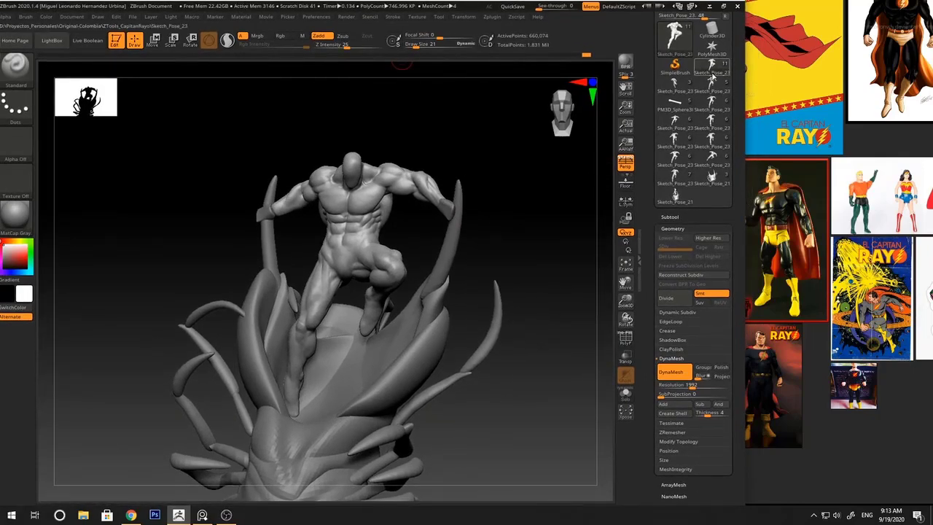
drag(737, 58, 731, 125)
click(704, 34)
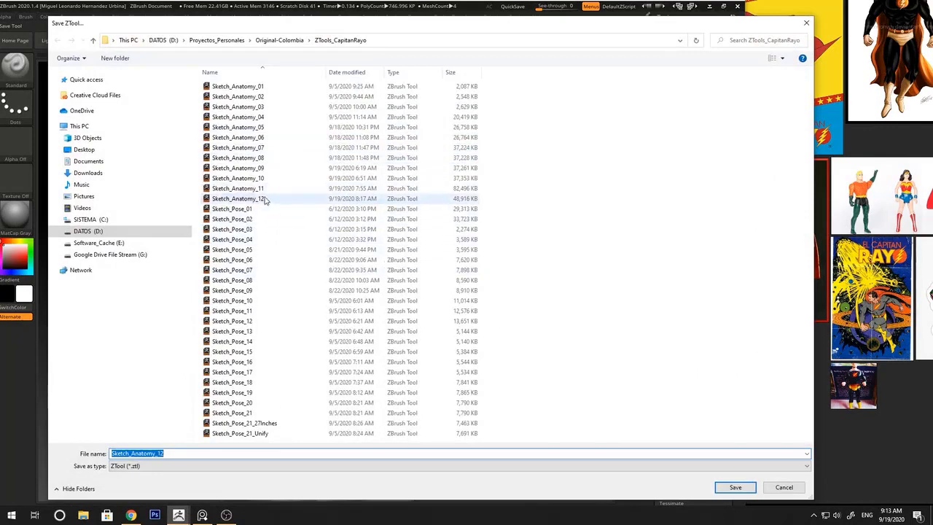
click(263, 198)
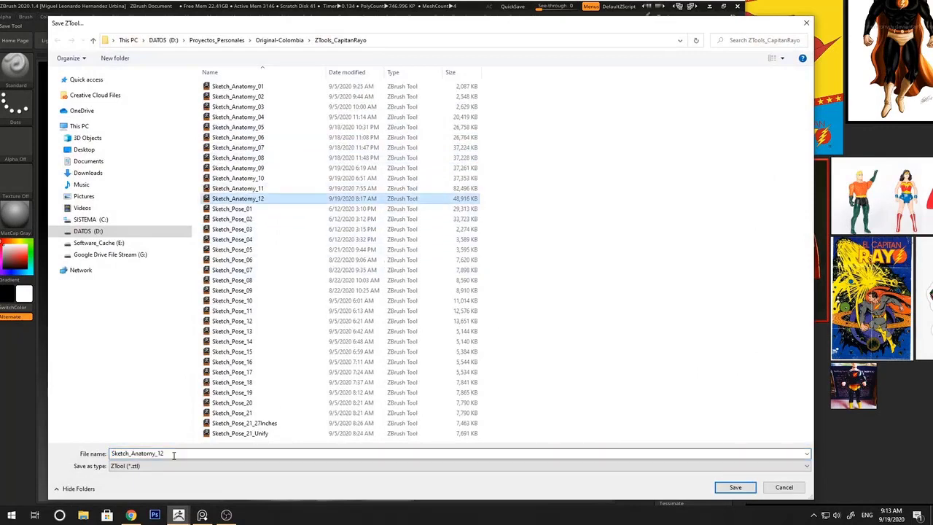
click(179, 453)
key(BackSpace)
text(3)
key(Return)
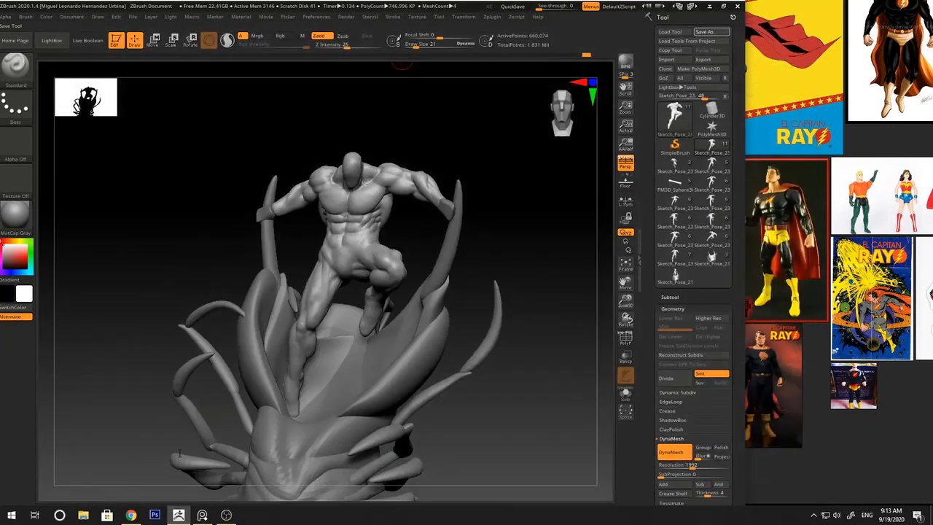
Turn off DynaMesh for the figure and bring up its subtool list with the duplication options
drag(500, 156, 430, 210)
drag(518, 188, 489, 183)
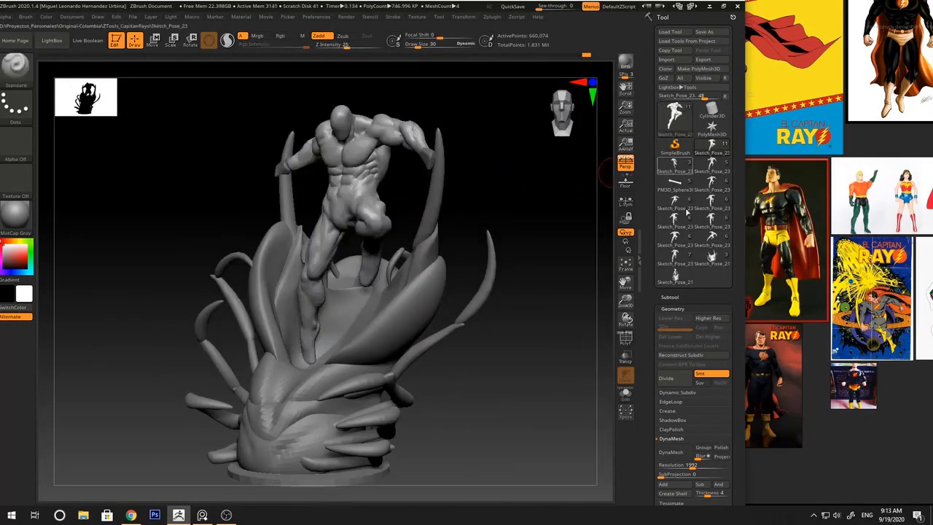
click(670, 296)
drag(506, 247, 516, 233)
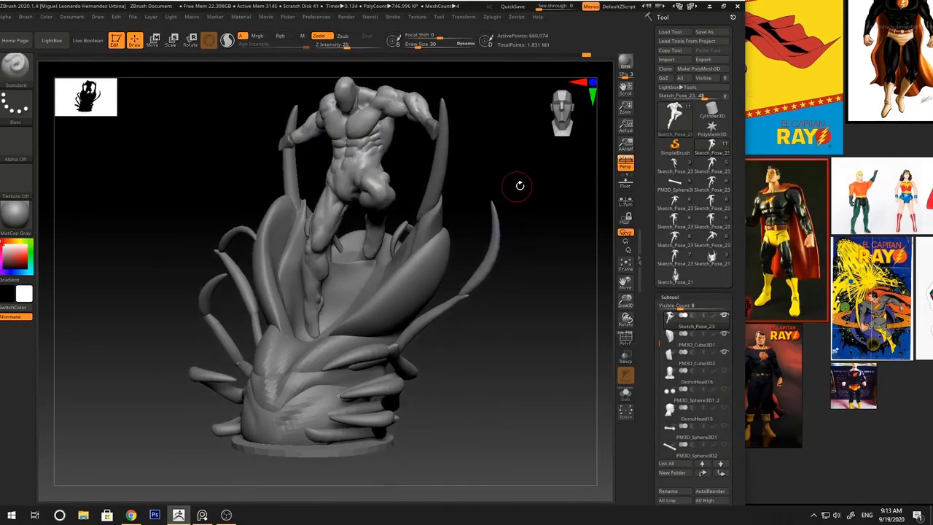
drag(517, 191, 520, 217)
scroll(645, 314, down, 2)
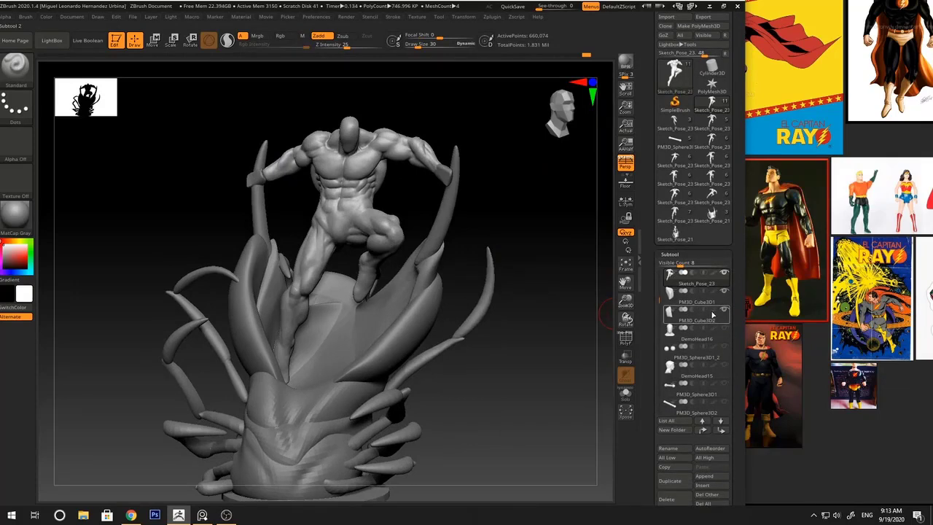
scroll(688, 350, down, 1)
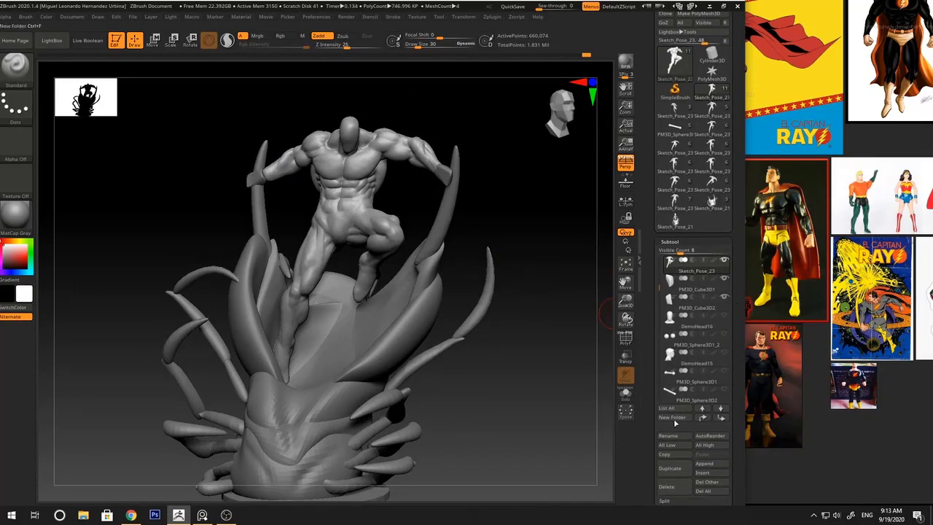
Duplicate the figure subtool, keep only one hidden copy, and reselect Sketch_Pose_23
click(672, 470)
click(671, 470)
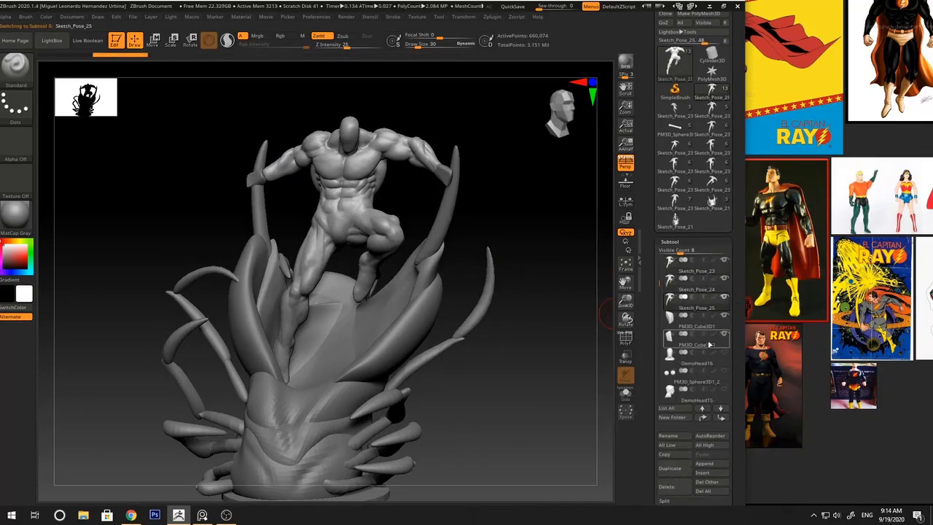
click(685, 487)
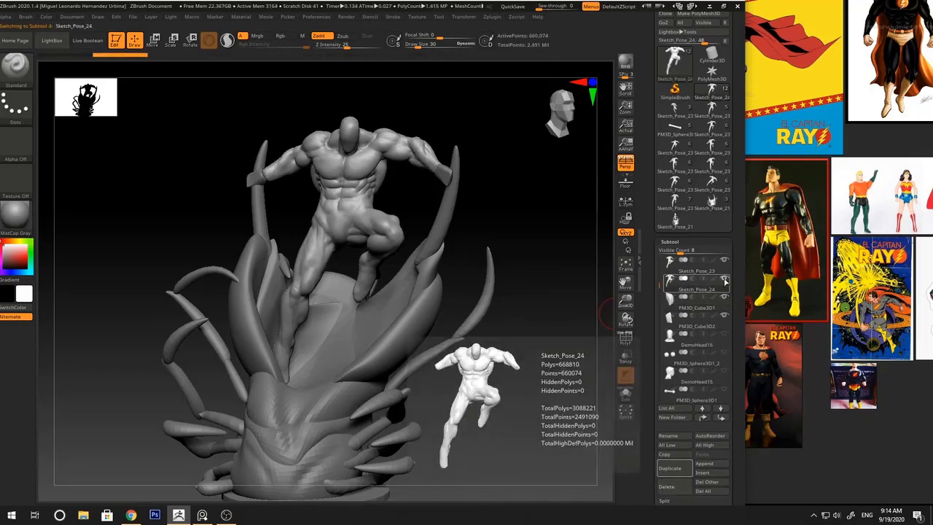
click(700, 264)
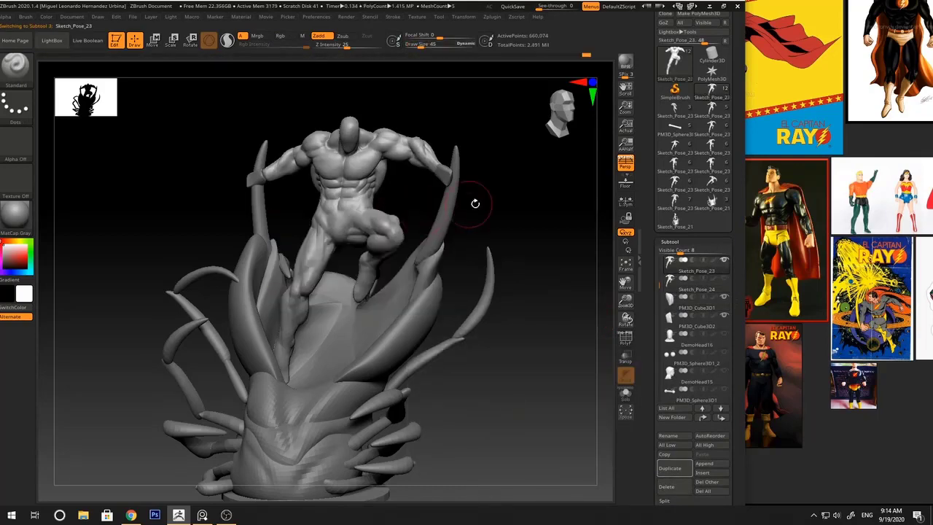
drag(474, 204, 510, 205)
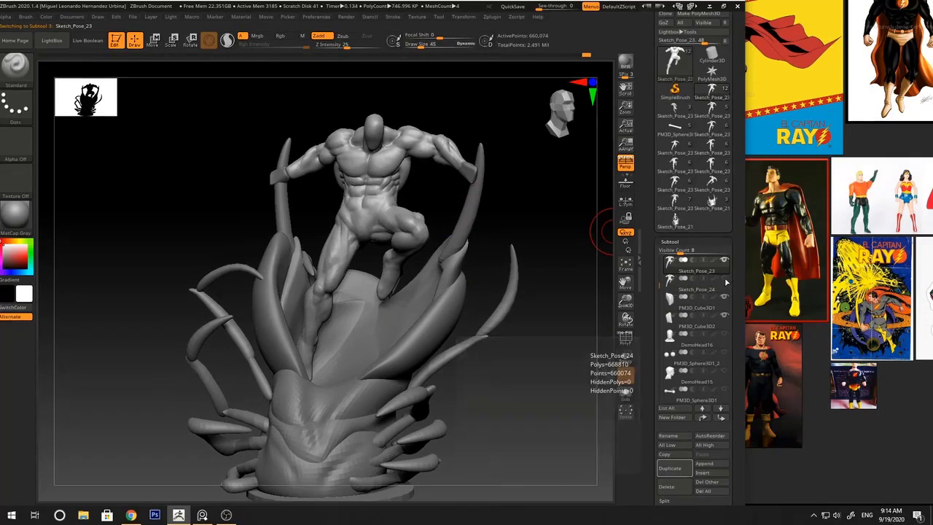
mouse_move(500, 194)
mouse_down()
mouse_move(569, 194)
mouse_move(558, 229)
mouse_move(527, 210)
mouse_move(548, 192)
mouse_up()
Switch to the reference board and compare the El Capitan Ray images with the sculpted figure
click(787, 266)
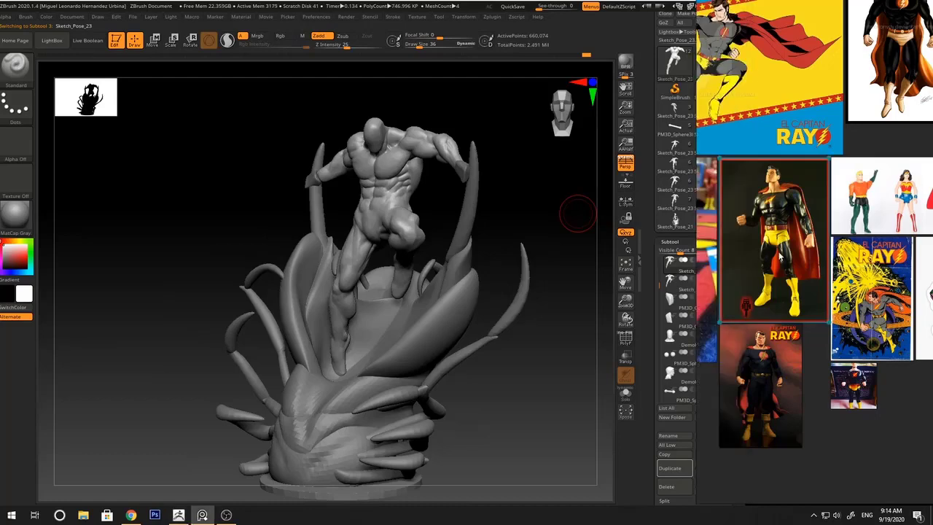
right_click(779, 253)
click(863, 84)
scroll(778, 96, down, 2)
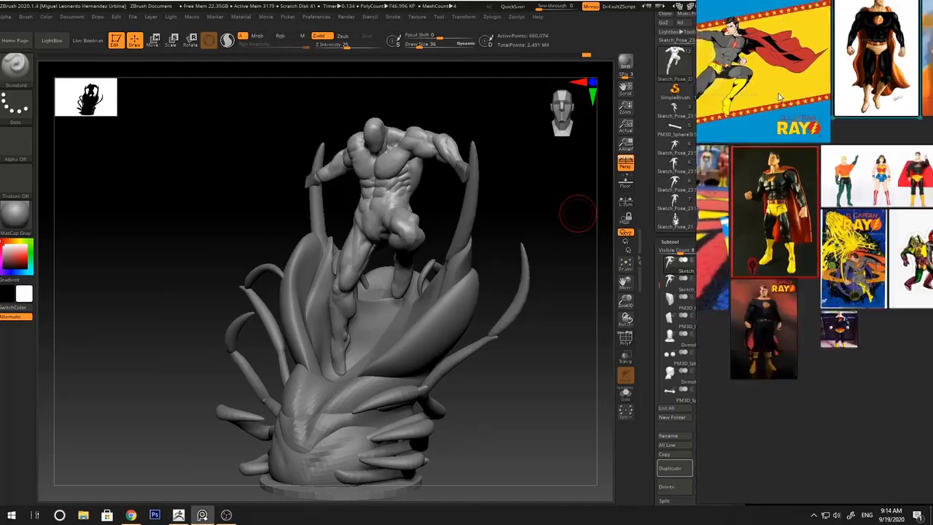
scroll(779, 97, down, 2)
scroll(760, 159, up, 4)
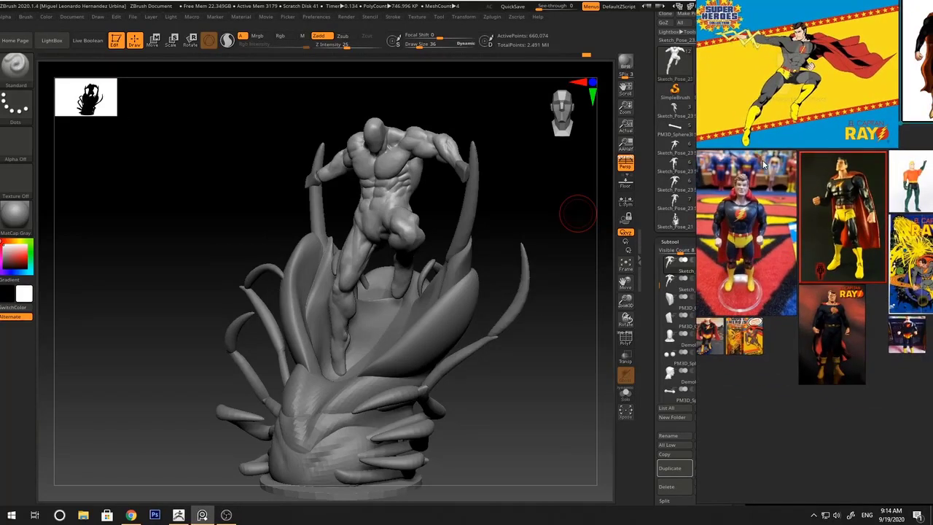
click(504, 165)
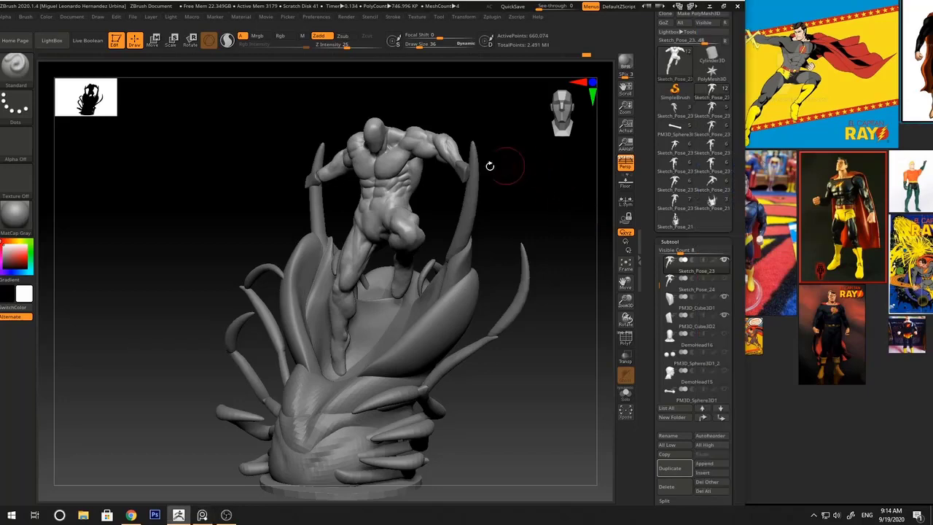
mouse_move(489, 143)
alt+mouse_down()
mouse_move(497, 136)
mouse_move(467, 159)
mouse_move(483, 143)
alt+mouse_up()
Examine the costume's belt, trunks, boots and cape up close in the El Capitan Ray illustrations and action figure photos
click(808, 181)
scroll(808, 182, up, 2)
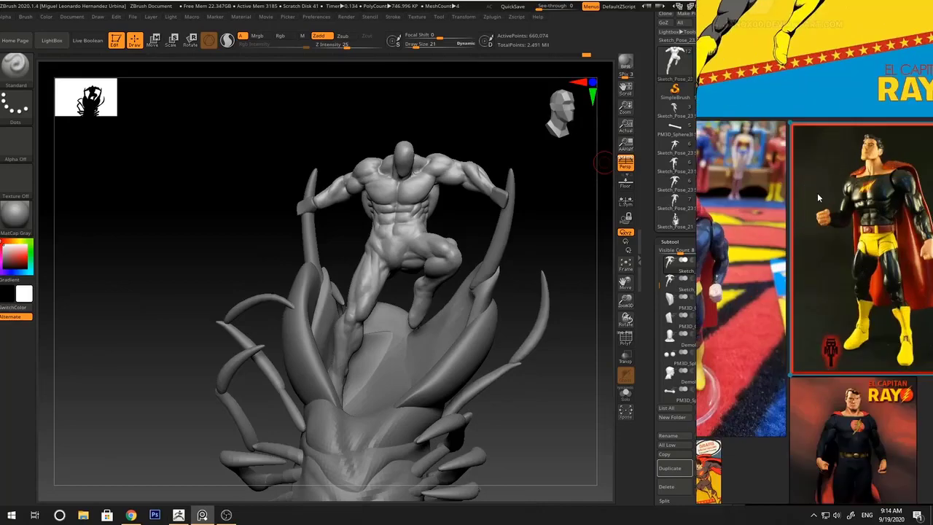
scroll(817, 193, down, 3)
scroll(789, 115, up, 2)
scroll(789, 114, down, 2)
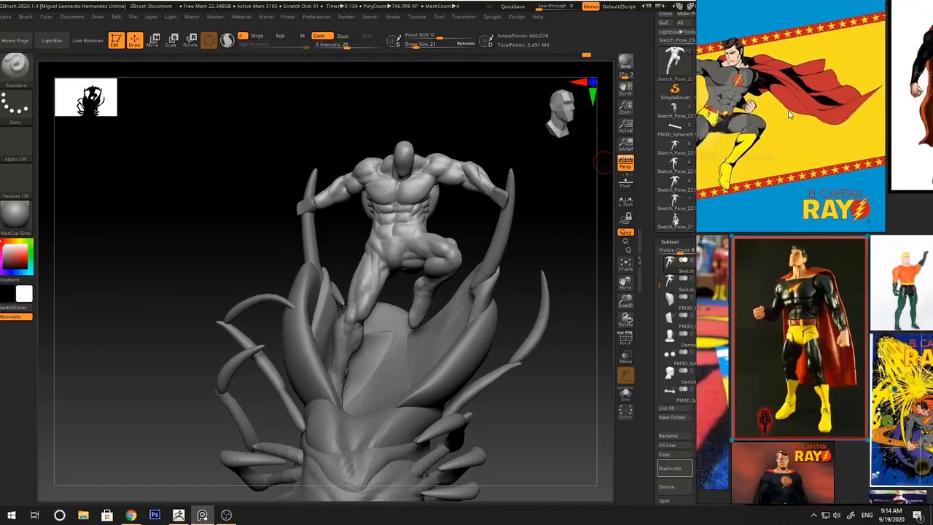
scroll(817, 136, up, 3)
scroll(817, 137, up, 4)
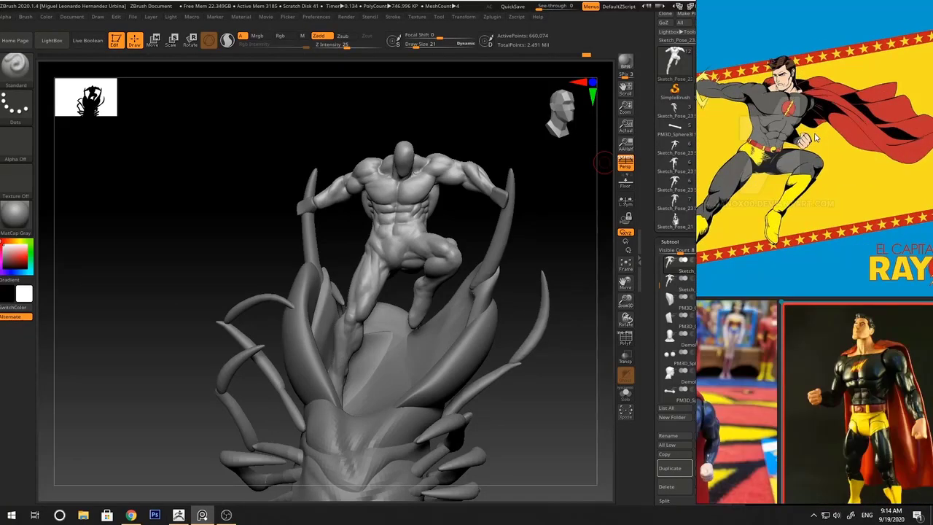
scroll(817, 137, down, 1)
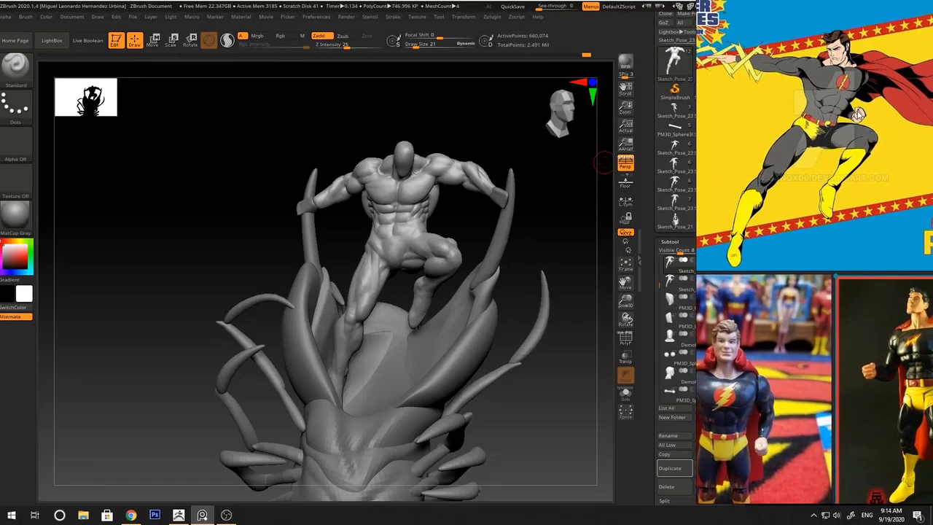
scroll(817, 146, down, 3)
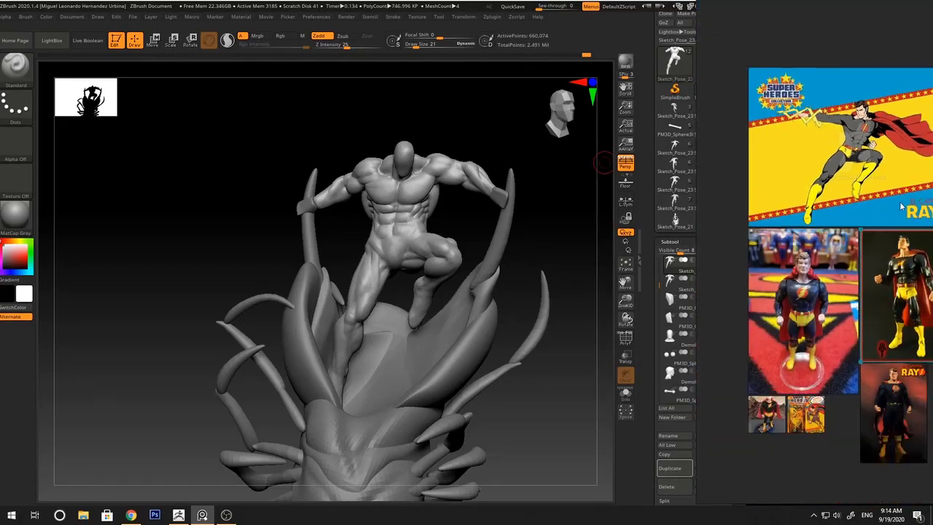
scroll(824, 211, up, 3)
scroll(824, 211, up, 3)
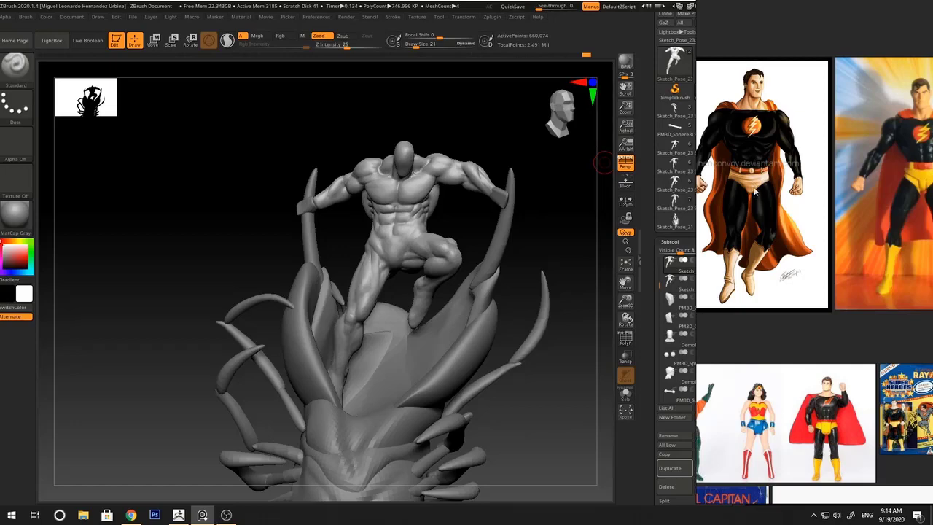
scroll(754, 191, down, 2)
scroll(747, 198, up, 3)
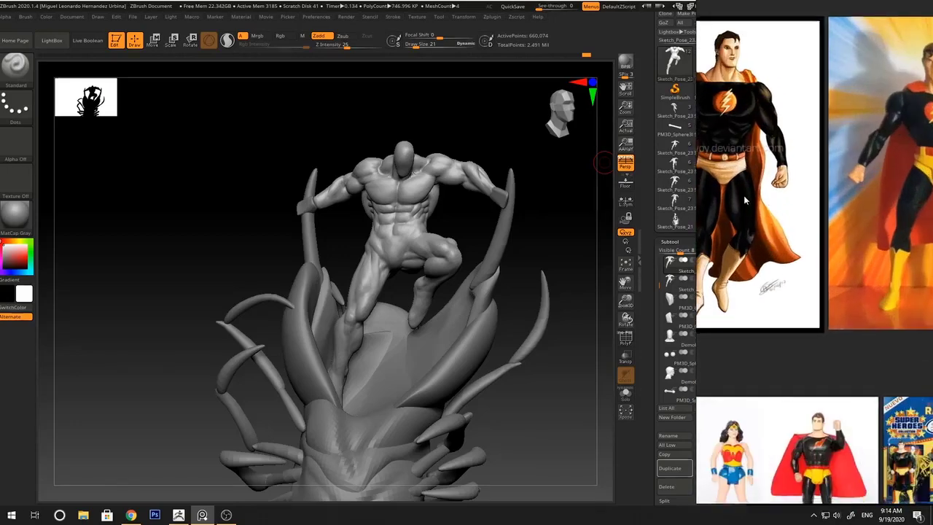
Compare the painted El Capitan Ray illustration with the toy photos on the reference board, focusing on the trunks and belt line
scroll(745, 202, down, 2)
scroll(750, 208, up, 3)
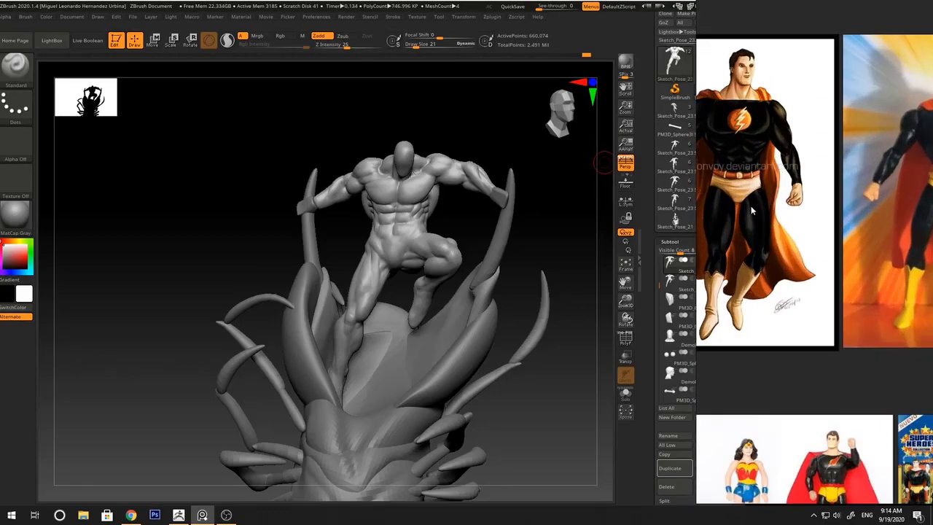
scroll(750, 206, down, 3)
scroll(754, 211, up, 3)
scroll(760, 218, down, 2)
scroll(761, 211, up, 2)
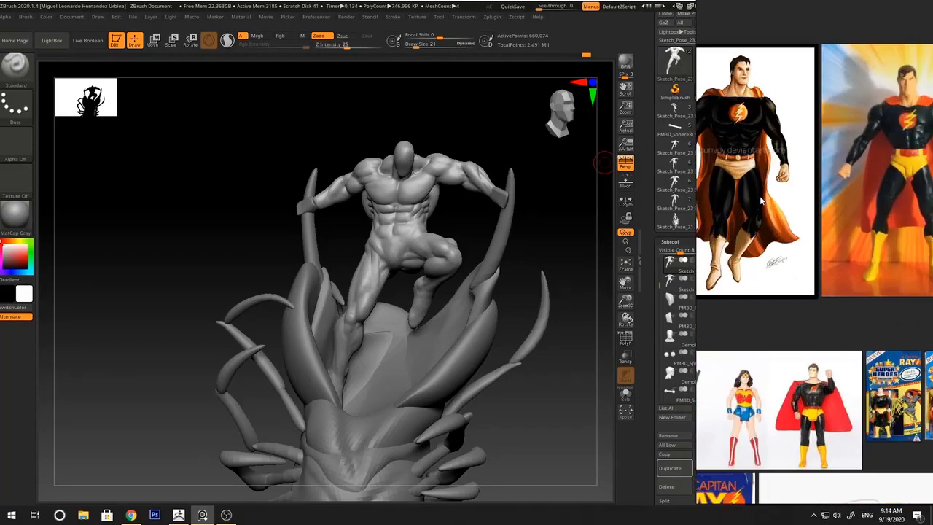
scroll(765, 204, down, 2)
scroll(776, 207, down, 1)
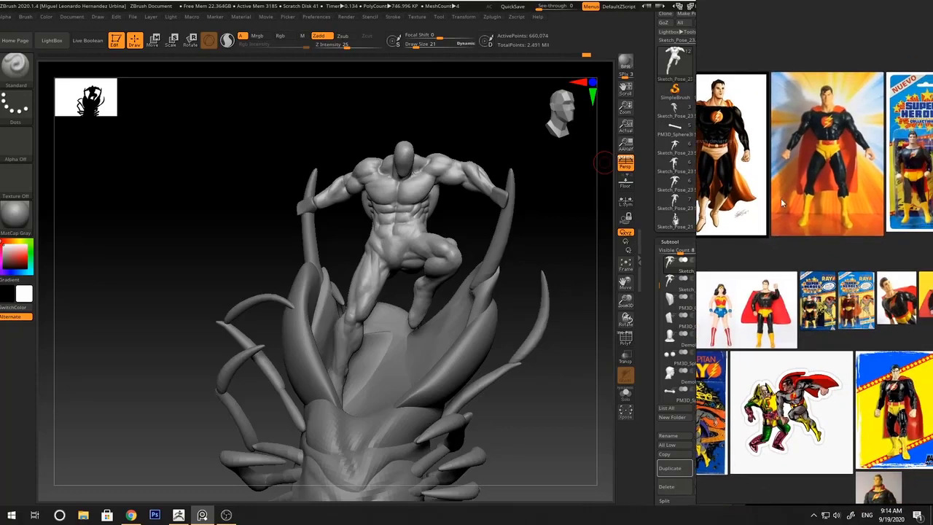
scroll(806, 231, down, 1)
scroll(808, 240, up, 2)
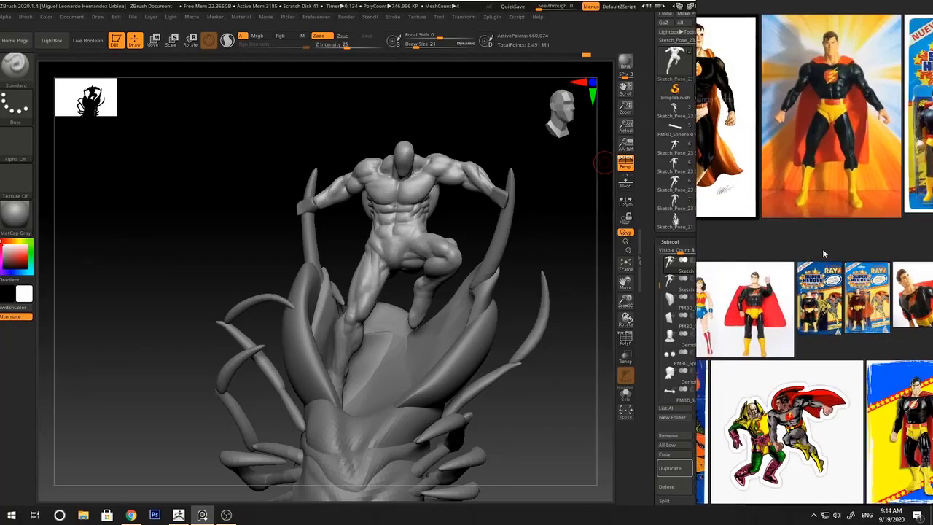
scroll(802, 204, up, 3)
scroll(775, 156, down, 1)
scroll(758, 168, down, 1)
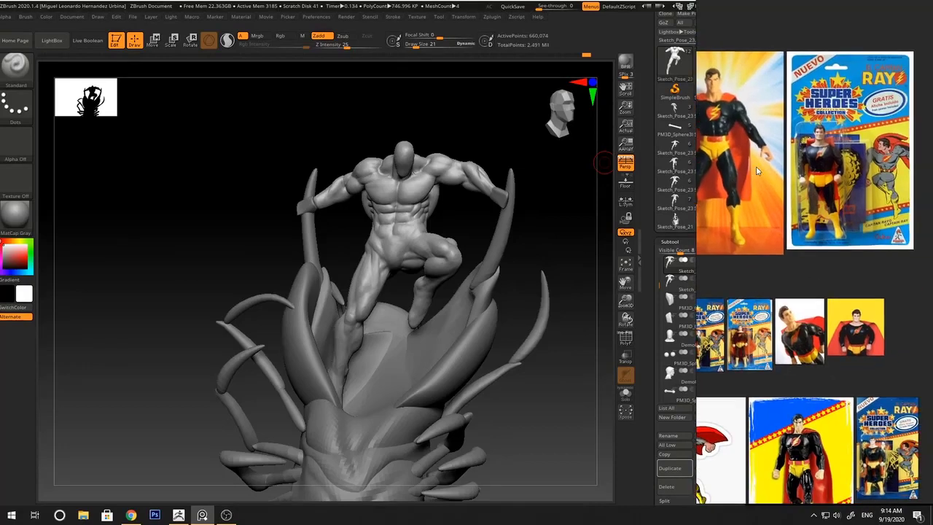
scroll(756, 167, up, 2)
scroll(832, 175, up, 1)
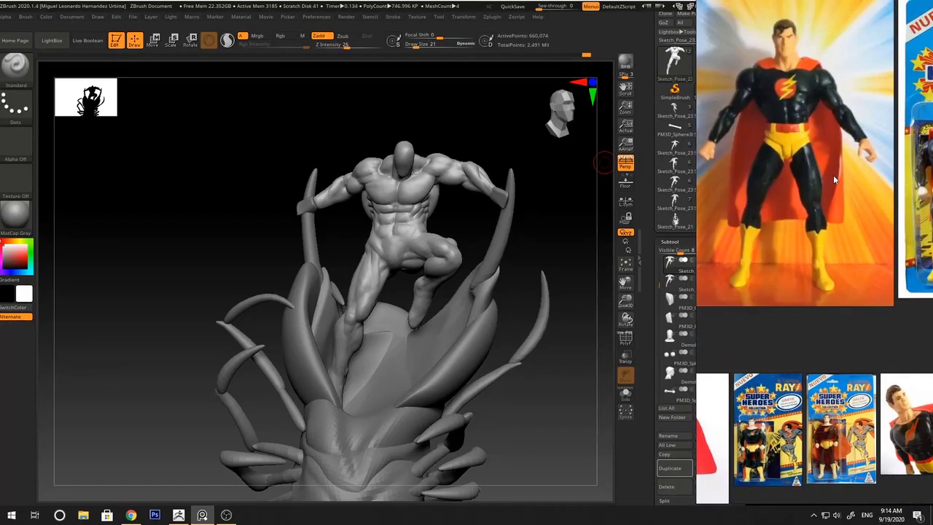
scroll(802, 157, down, 2)
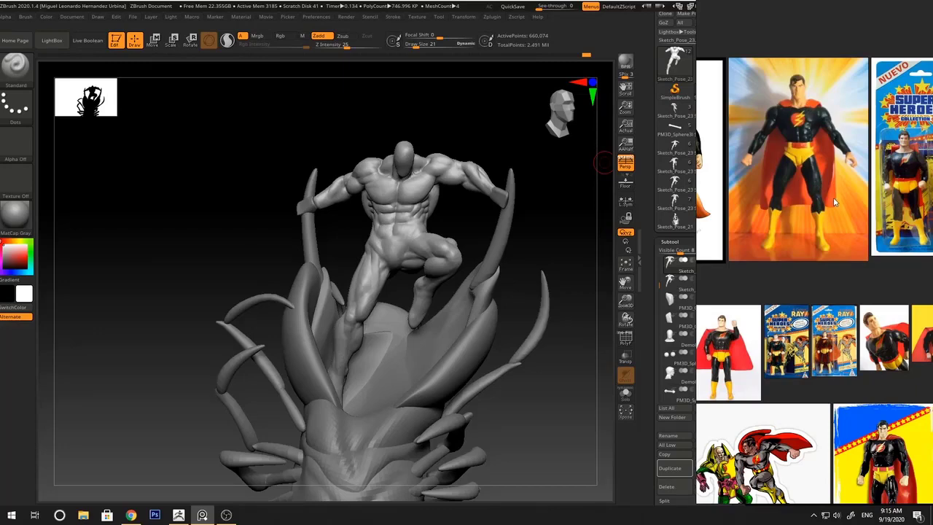
Switch back to ZBrush and inspect the figure's torso and hips, checking its polyframe
click(505, 135)
mouse_move(474, 139)
mouse_down()
mouse_move(513, 138)
mouse_move(477, 155)
mouse_move(471, 136)
mouse_move(503, 153)
mouse_move(451, 164)
mouse_up()
key(bracketright)
mouse_move(452, 164)
right_down()
mouse_move(467, 127)
mouse_move(472, 156)
mouse_move(495, 122)
right_up()
key(shift+f)
key(shift+f)
right_click(451, 150)
alt+right_drag(447, 151, 425, 148)
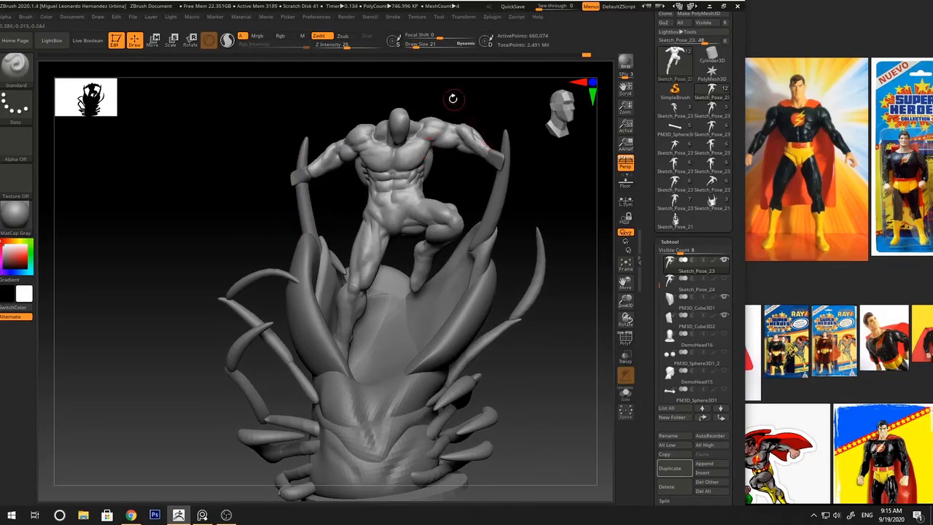
right_drag(452, 98, 461, 111)
right_click(419, 159)
ctrl+right_drag(419, 158, 410, 211)
right_click(410, 211)
key(shift+f)
key(shift+f)
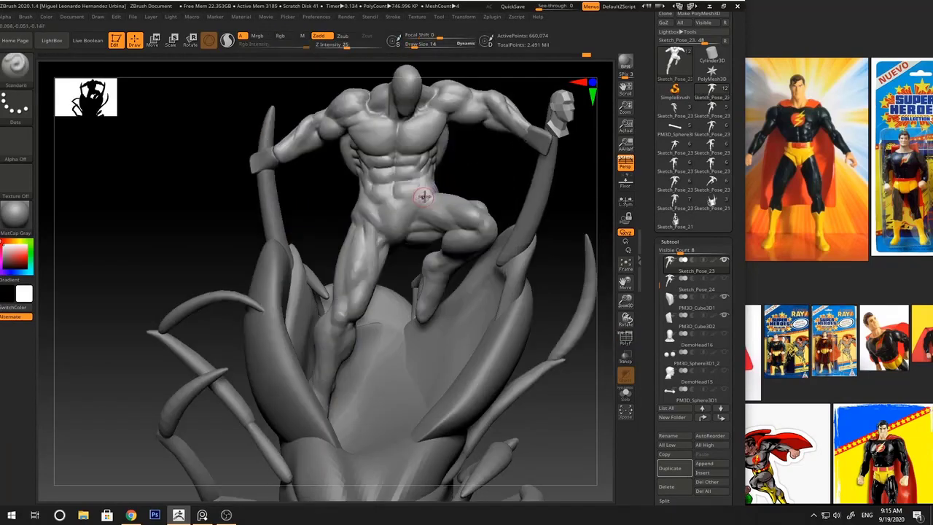
Paint a mask across the front of the pelvis to lay out the shape of the costume trunks
right_drag(446, 184, 417, 201)
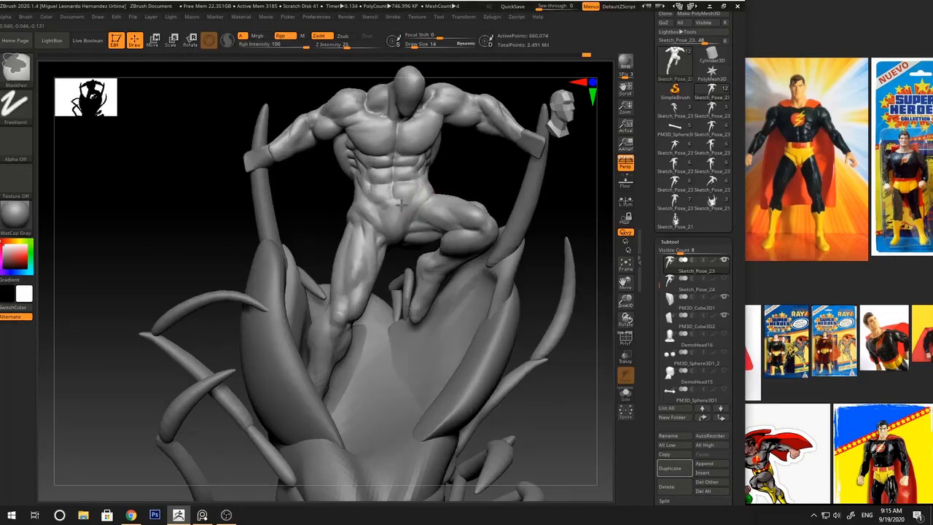
right_click(353, 215)
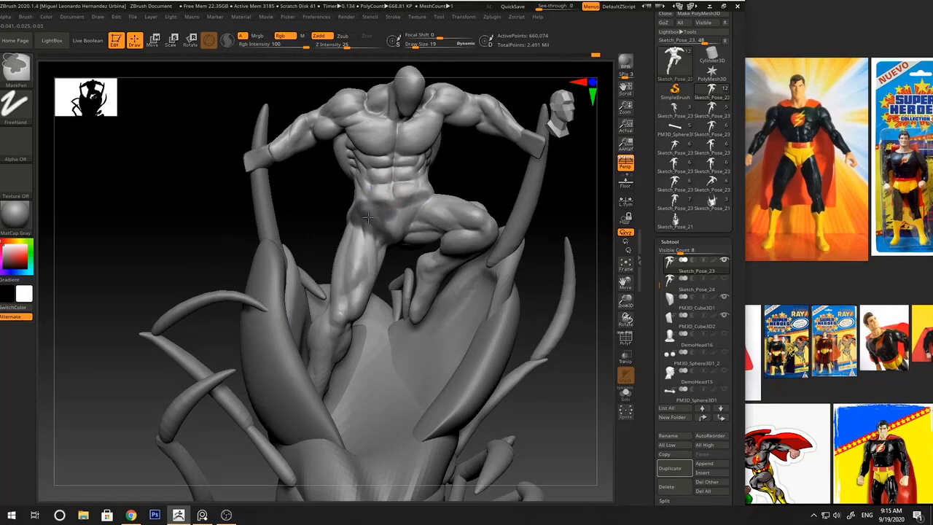
ctrl+drag(407, 212, 427, 196)
ctrl+drag(374, 209, 367, 204)
right_drag(446, 171, 502, 184)
right_click(350, 251)
click(379, 205)
ctrl+drag(386, 200, 398, 195)
right_click(355, 249)
click(383, 202)
Extend the trunks mask along the waistline and around the side of the hip towards the back
right_drag(399, 191, 381, 205)
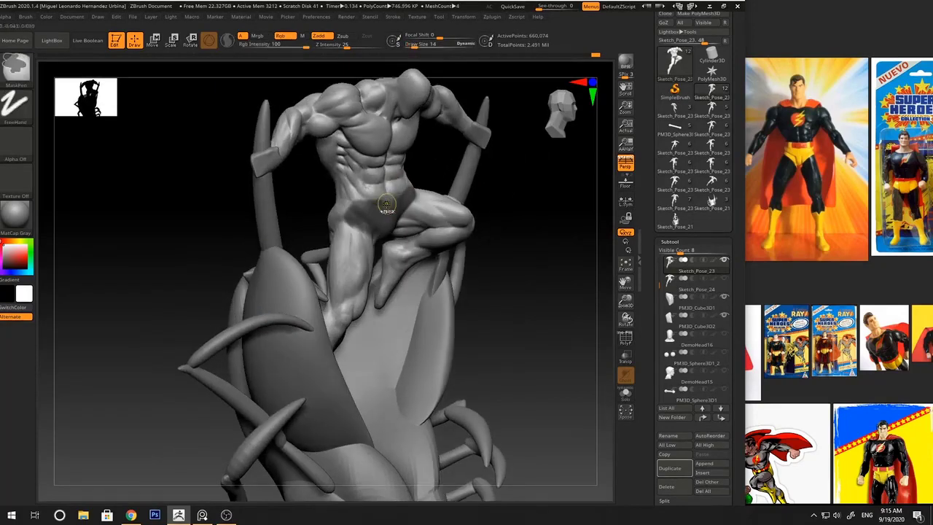
ctrl+drag(396, 196, 357, 200)
key(ctrl)
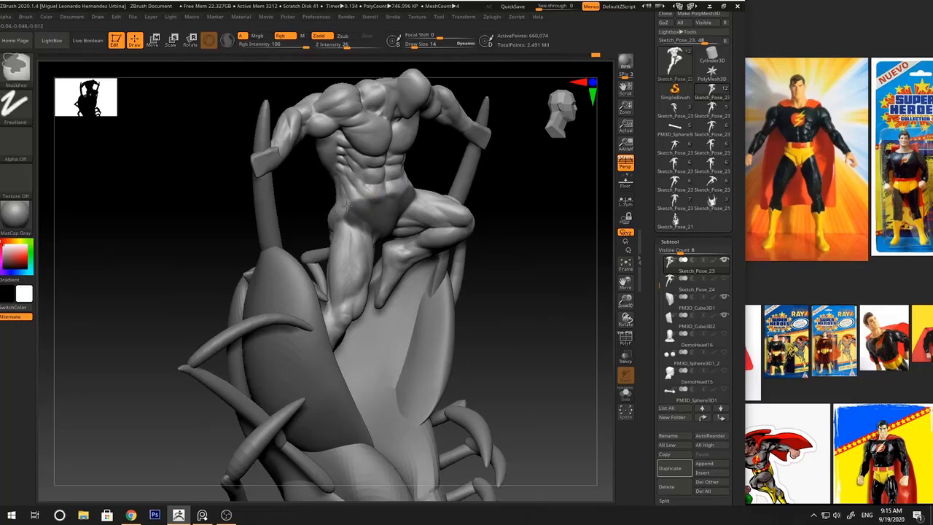
drag(516, 211, 338, 213)
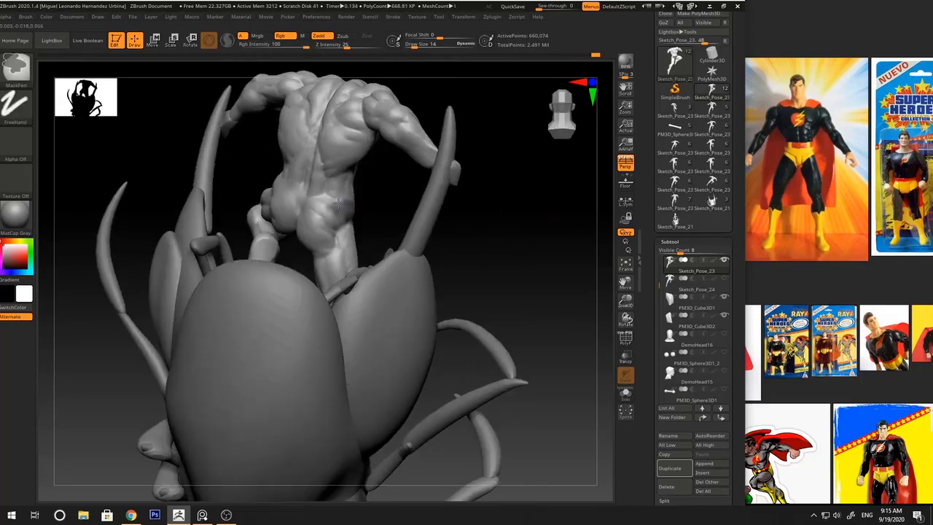
Isolate the figure, mask the waistline across the lower back, and hide the organic base before leaving Solo mode
click(625, 394)
drag(454, 247, 526, 233)
drag(659, 285, 657, 338)
drag(430, 205, 418, 204)
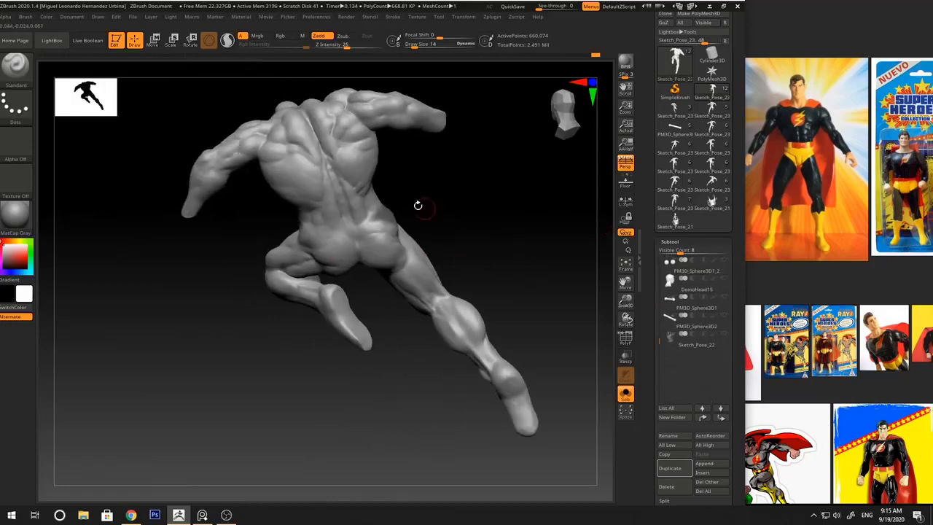
key(ctrl)
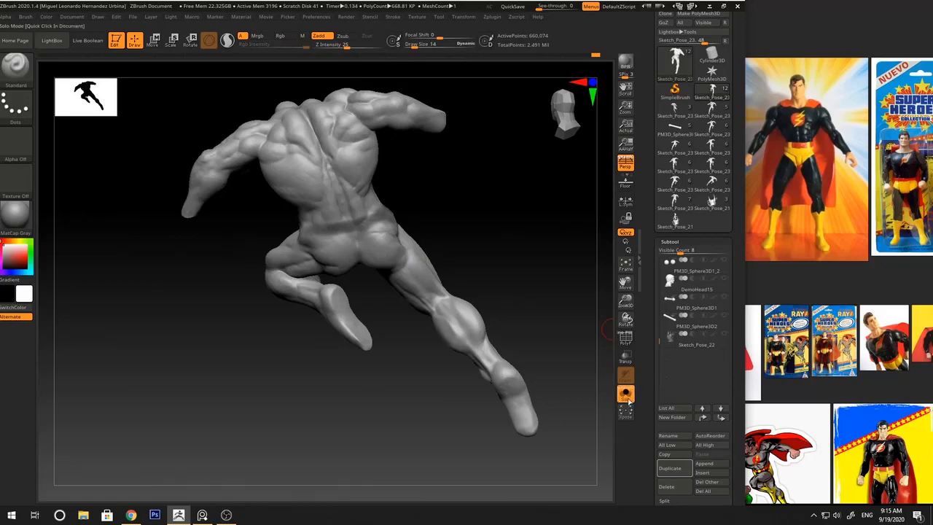
click(626, 396)
Fill the trunks mask over the buttocks and back of the hips, undoing the stray stroke at the hip
drag(439, 202, 422, 202)
ctrl+drag(302, 228, 330, 250)
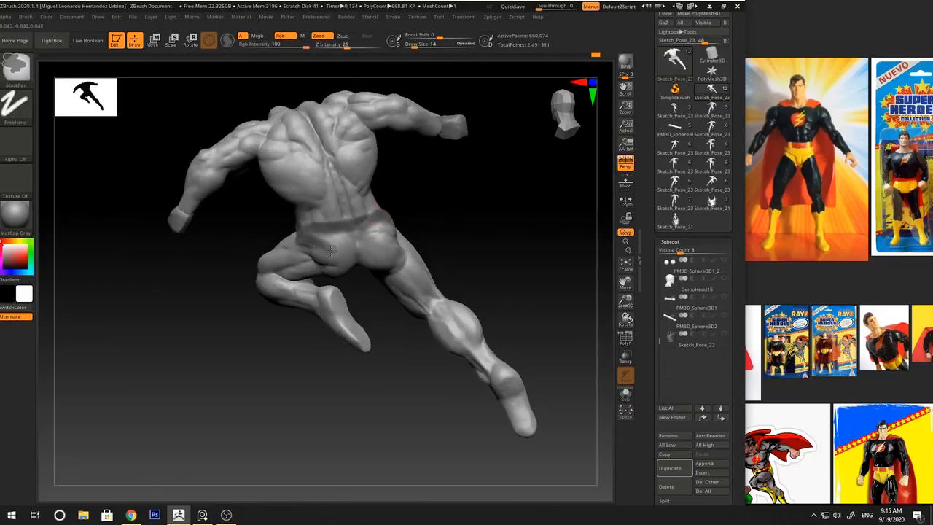
drag(423, 195, 410, 211)
mouse_move(303, 237)
ctrl+mouse_down()
mouse_move(331, 262)
mouse_move(346, 235)
mouse_move(358, 245)
mouse_move(351, 252)
ctrl+mouse_up()
drag(453, 219, 398, 204)
mouse_move(369, 242)
ctrl+mouse_down()
mouse_move(340, 253)
mouse_move(378, 220)
ctrl+mouse_up()
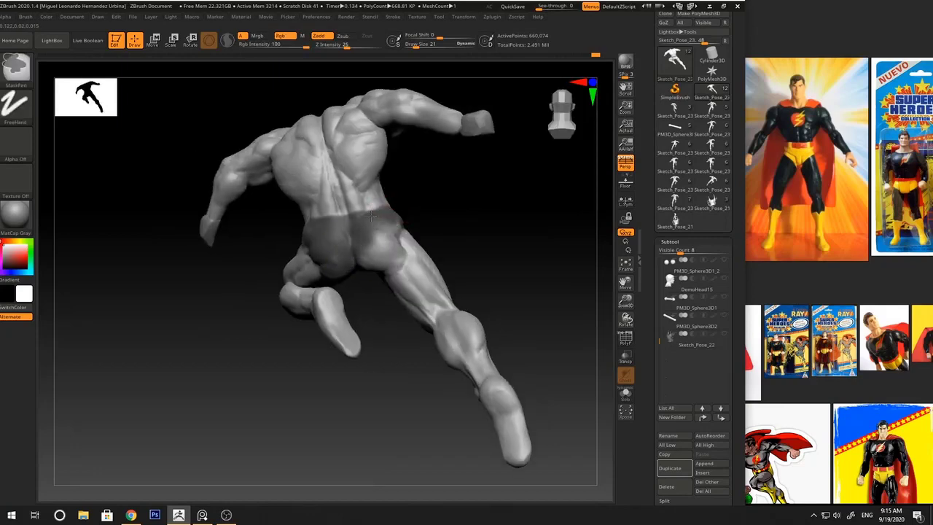
mouse_move(476, 214)
mouse_down()
mouse_move(488, 223)
mouse_move(474, 223)
mouse_up()
key(space)
mouse_move(397, 220)
mouse_down()
mouse_move(379, 203)
mouse_move(408, 189)
mouse_move(394, 195)
mouse_up()
key(ctrl+z)
mouse_move(487, 219)
alt+mouse_down()
mouse_move(492, 206)
mouse_move(419, 203)
alt+mouse_up()
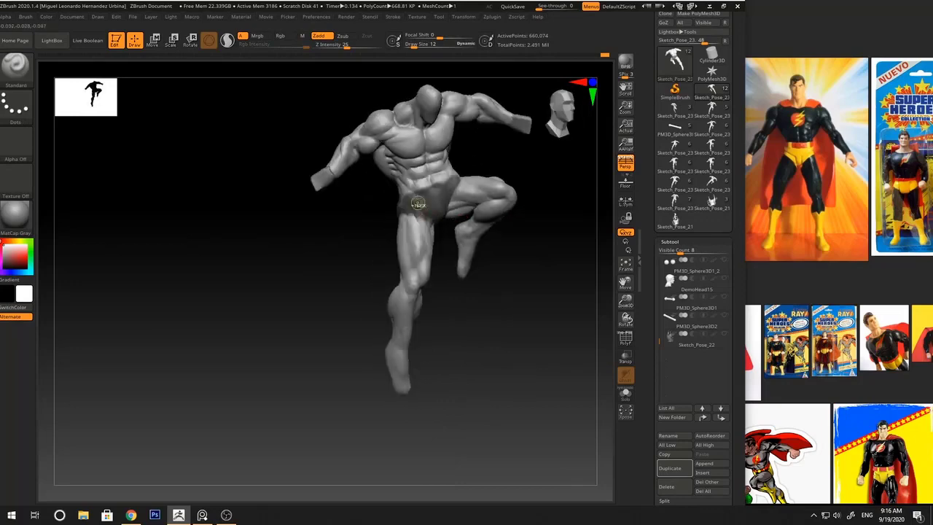
Refine the front of the trunks mask along the waistline and the raised leg's hip crease with draw size 12
ctrl+right_drag(417, 203, 439, 209)
mouse_move(424, 189)
ctrl+mouse_down()
mouse_move(393, 195)
mouse_move(455, 174)
mouse_move(492, 149)
ctrl+mouse_up()
ctrl+drag(469, 160, 516, 136)
ctrl+right_drag(526, 207, 528, 189)
mouse_move(530, 193)
mouse_down()
mouse_move(560, 196)
mouse_move(517, 217)
mouse_up()
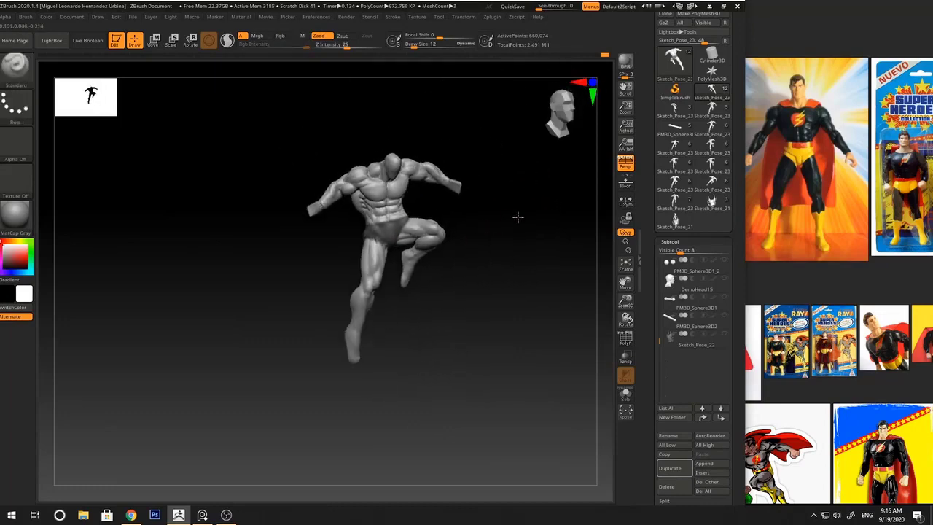
ctrl+right_drag(517, 216, 498, 252)
drag(498, 253, 486, 244)
ctrl+drag(429, 197, 412, 220)
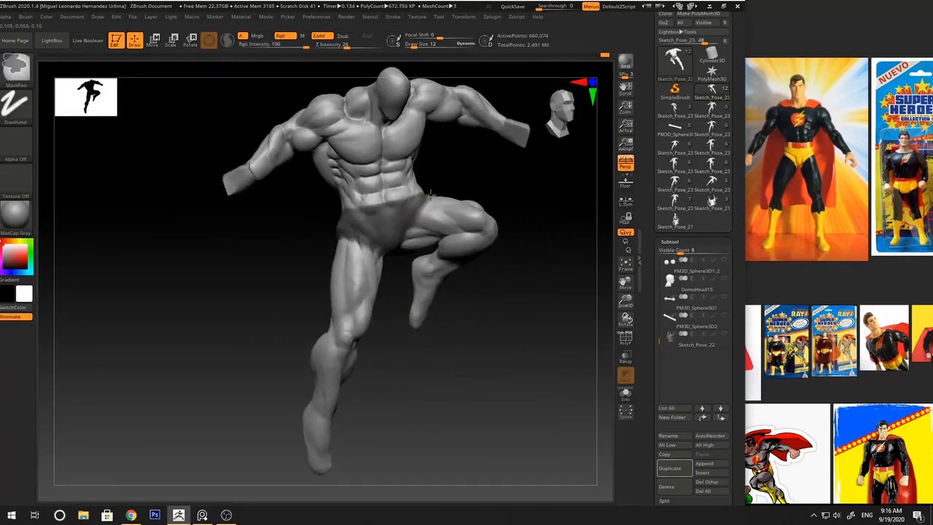
Even out the trunks mask over the rear waistline, side of the hip and the straight leg's buttock with draw size 19
drag(538, 173, 409, 222)
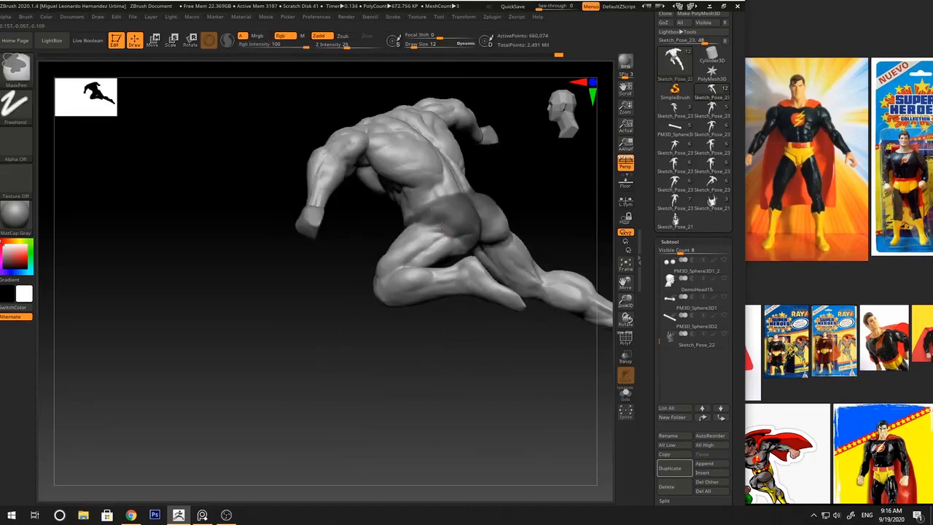
right_drag(474, 233, 500, 214)
key(space)
drag(501, 218, 505, 217)
right_drag(504, 219, 496, 204)
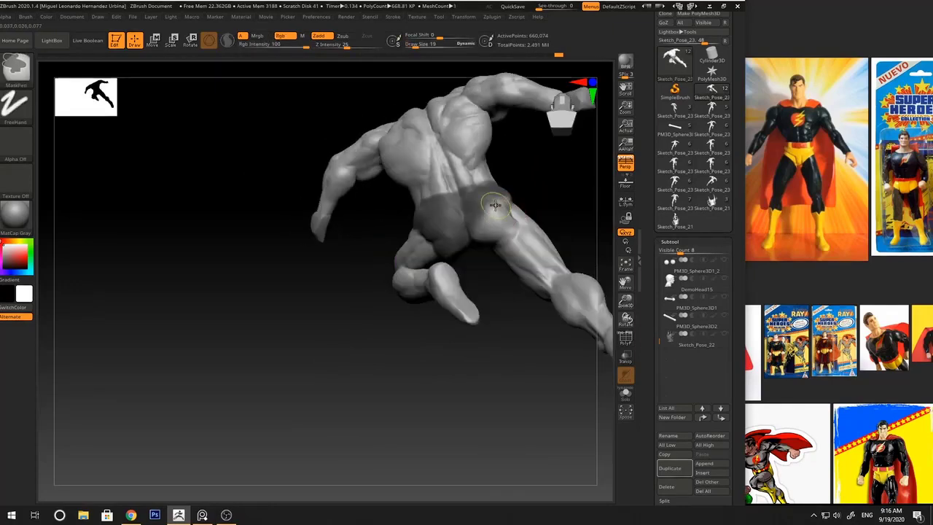
mouse_move(499, 201)
ctrl+mouse_down()
mouse_move(476, 236)
mouse_move(495, 227)
ctrl+mouse_up()
right_drag(496, 227, 509, 198)
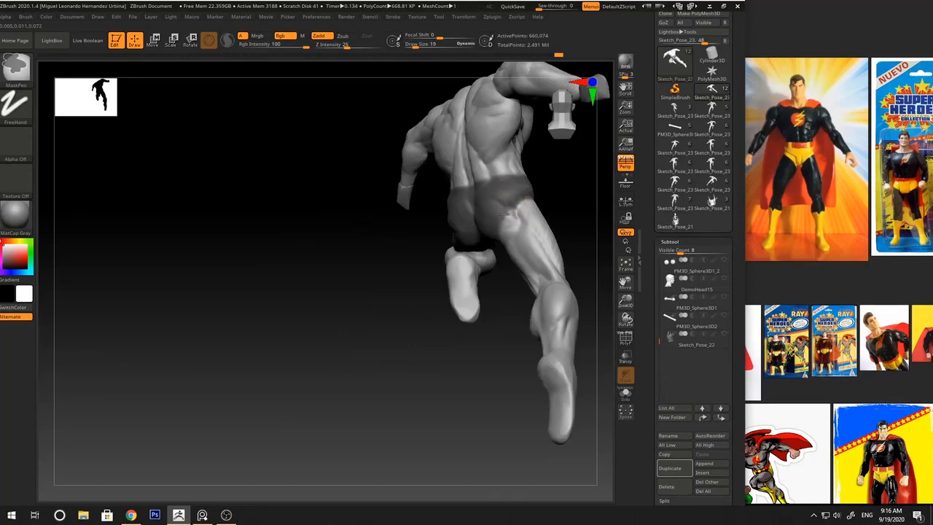
mouse_move(503, 214)
ctrl+mouse_down()
mouse_move(538, 191)
mouse_move(587, 180)
mouse_move(500, 183)
ctrl+mouse_up()
Clean up the mask's front waistline and leg openings with draw size 9
ctrl+right_drag(500, 182, 466, 153)
right_drag(466, 153, 558, 250)
right_click(452, 278)
alt+right_drag(558, 249, 524, 234)
mouse_move(441, 216)
ctrl+right_down()
mouse_move(430, 219)
mouse_move(441, 158)
mouse_move(394, 215)
ctrl+right_up()
right_click(417, 210)
click(412, 204)
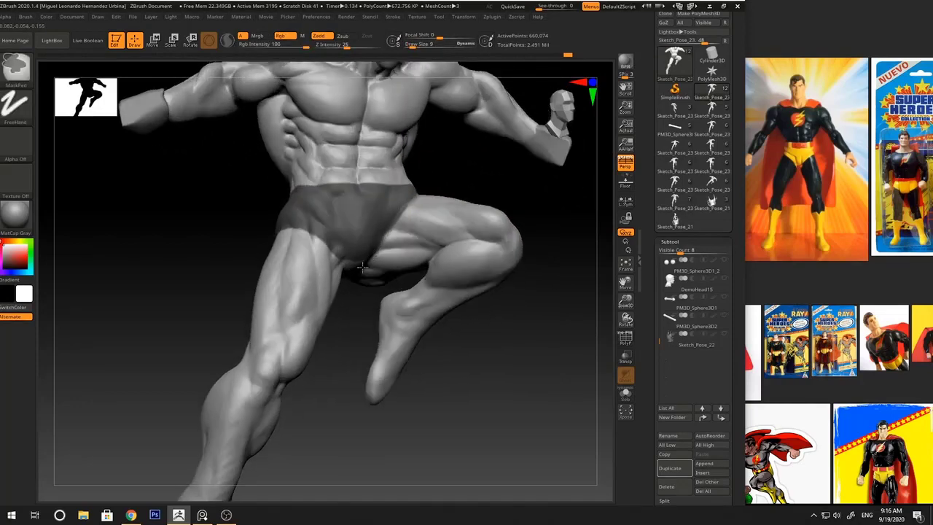
Mask the crotch and underside of the trunks between the legs with draw size 14
right_drag(362, 267, 337, 228)
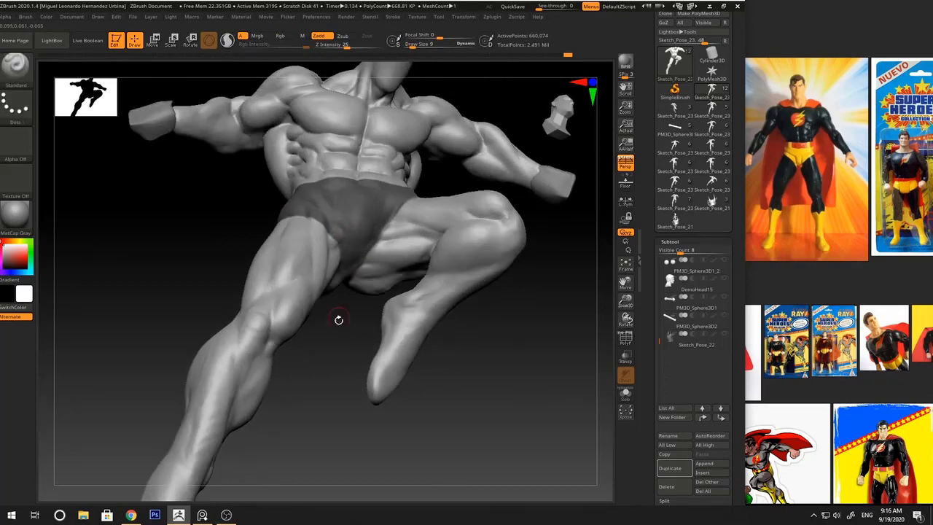
right_drag(340, 318, 353, 264)
key(s)
click(342, 283)
mouse_move(341, 282)
ctrl+mouse_down()
mouse_move(332, 291)
mouse_move(358, 255)
ctrl+mouse_up()
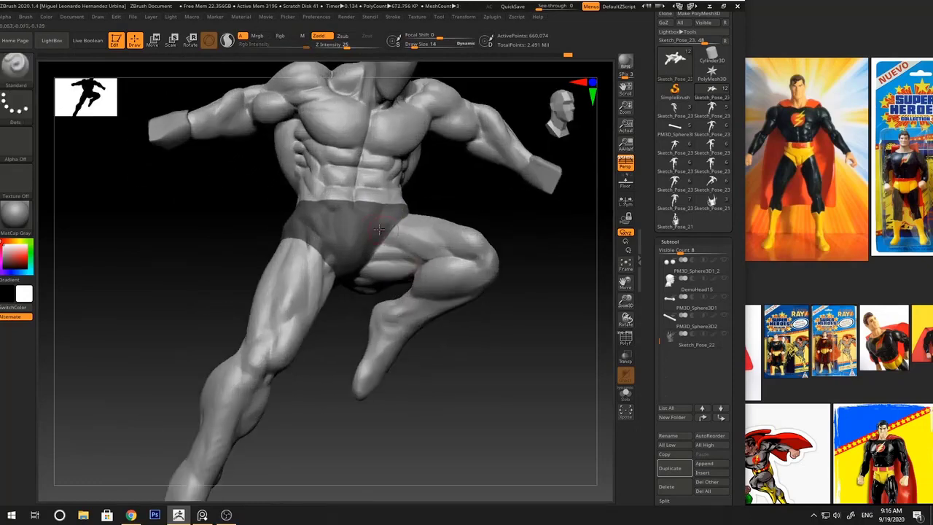
key(ctrl)
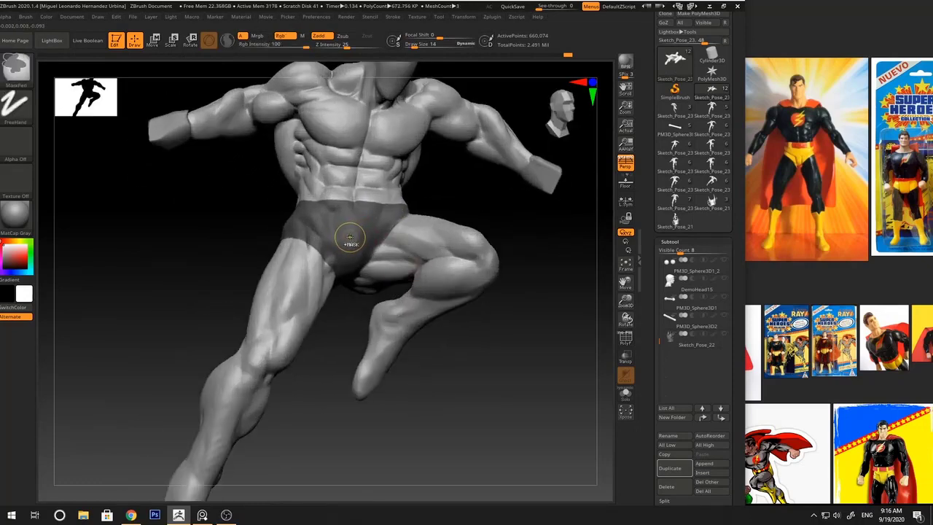
Try mask patches on the lower abdomen and the raised thigh with draw size 12, and undo each one
mouse_move(446, 191)
mouse_down()
mouse_move(427, 217)
mouse_move(443, 194)
mouse_up()
key(space)
click(367, 201)
mouse_move(358, 189)
ctrl+mouse_down()
mouse_move(350, 193)
mouse_move(363, 189)
ctrl+mouse_up()
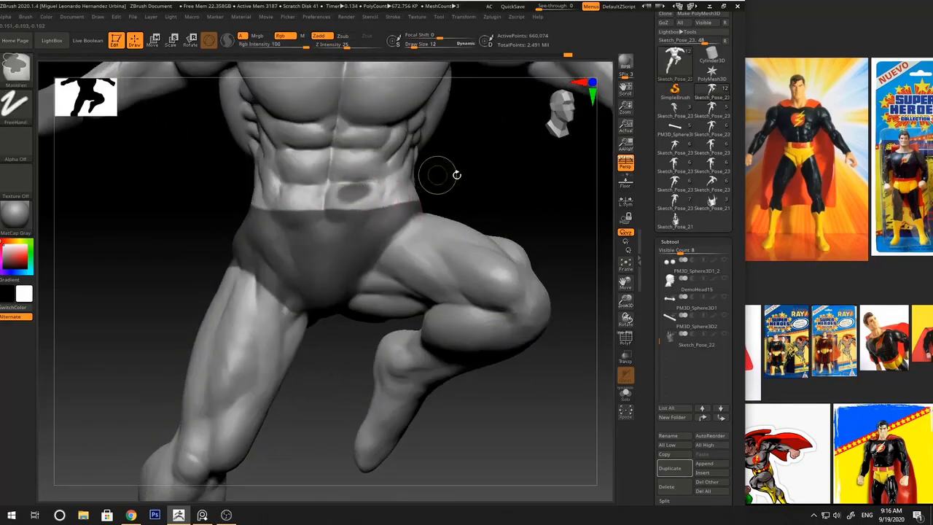
mouse_move(440, 176)
mouse_down()
mouse_move(459, 185)
mouse_move(429, 217)
mouse_up()
key(ctrl+z)
ctrl+drag(414, 253, 421, 261)
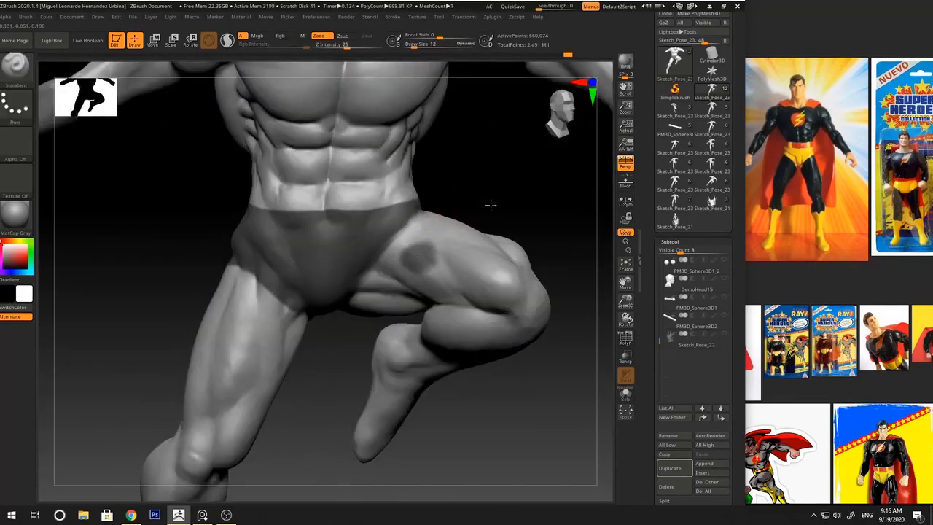
alt+drag(489, 204, 481, 220)
mouse_move(480, 220)
mouse_down()
mouse_move(466, 212)
mouse_move(442, 217)
mouse_up()
key(ctrl+z)
mouse_move(431, 250)
ctrl+mouse_down()
mouse_move(408, 252)
mouse_move(432, 269)
ctrl+mouse_up()
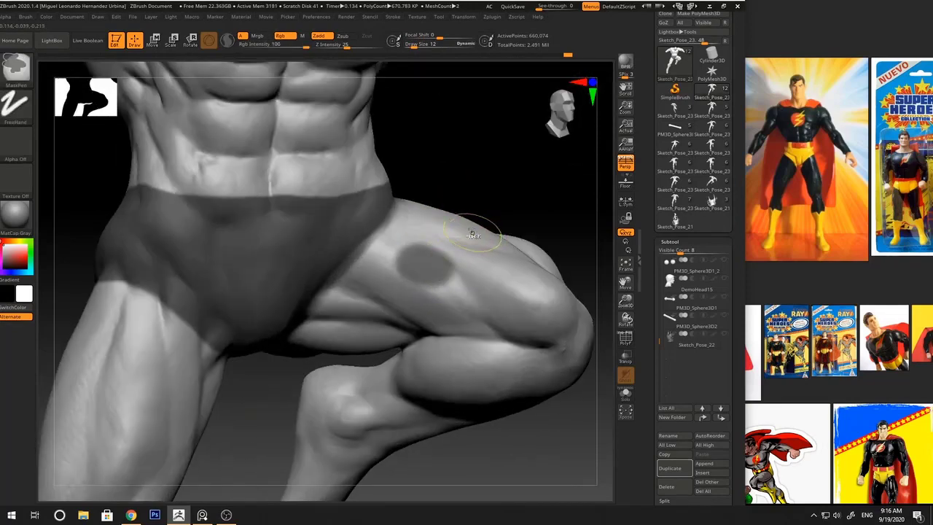
key(ctrl+z)
mouse_move(479, 229)
mouse_down()
mouse_move(465, 186)
mouse_move(475, 201)
mouse_up()
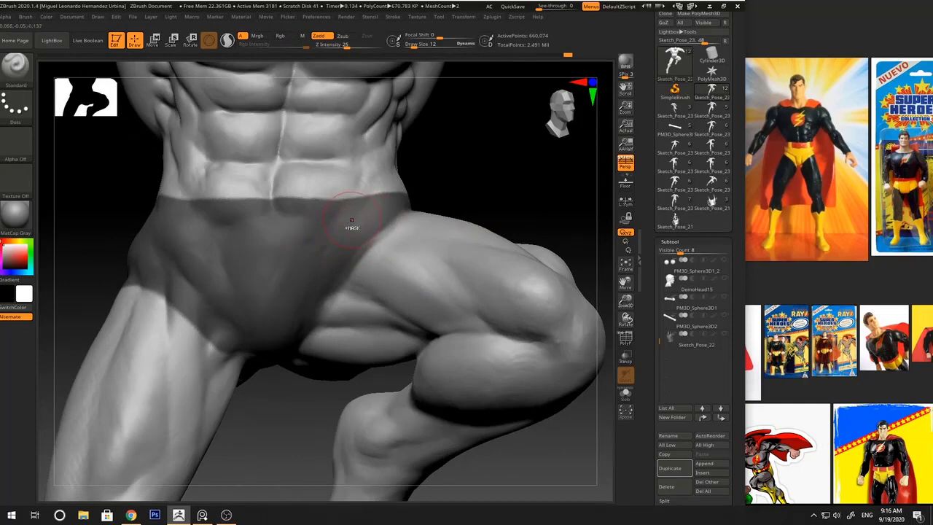
ctrl+right_drag(452, 207, 390, 257)
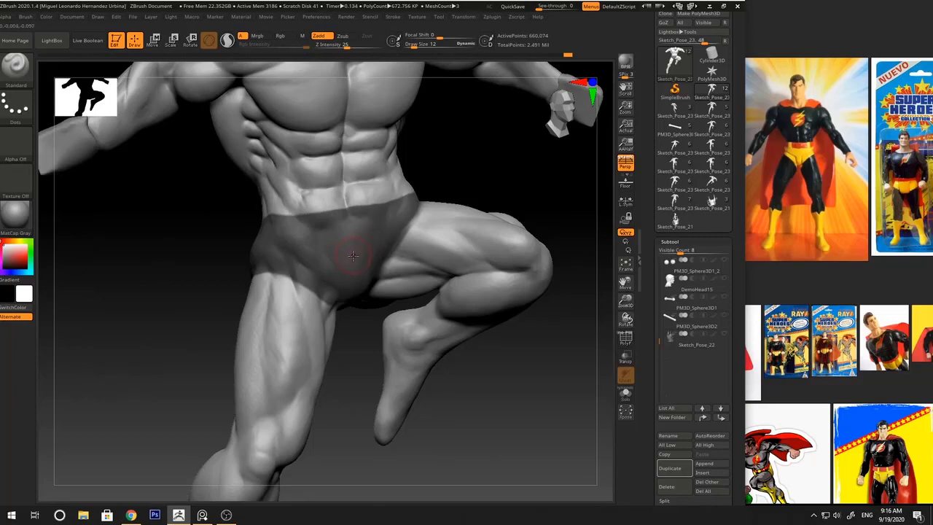
key(ctrl)
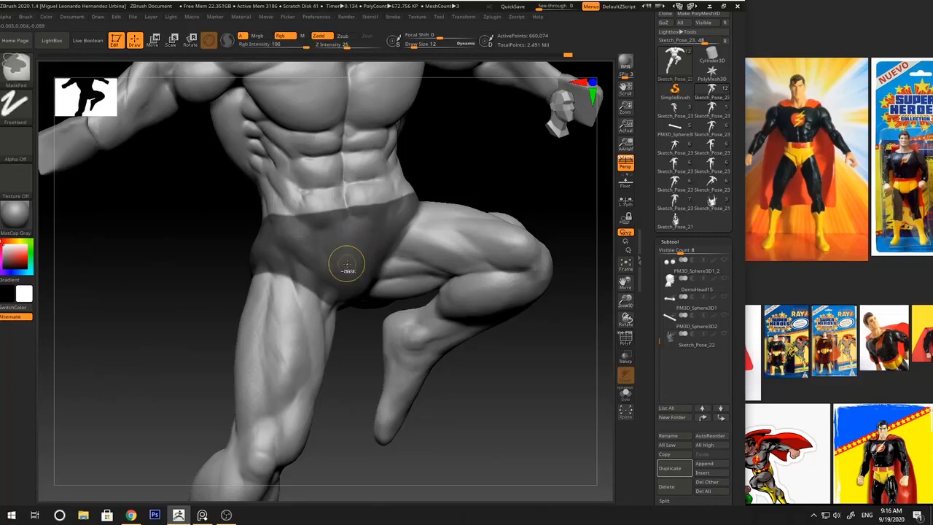
key(ctrl)
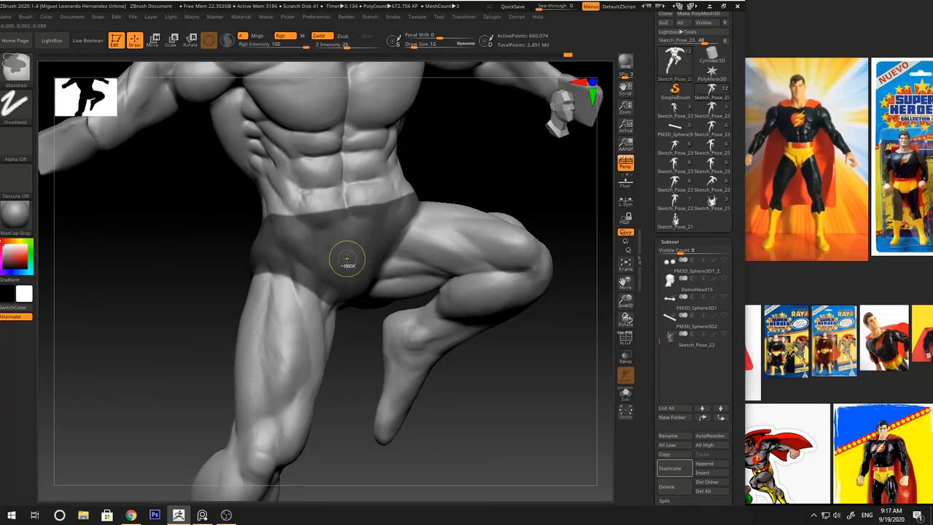
Try blurring the trunks mask's edges and undo it
key(ctrl)
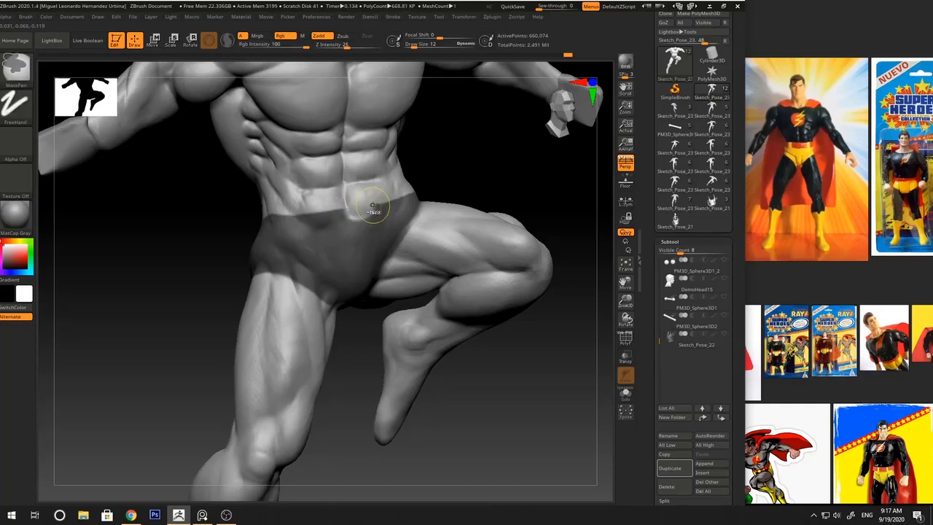
key(ctrl+z)
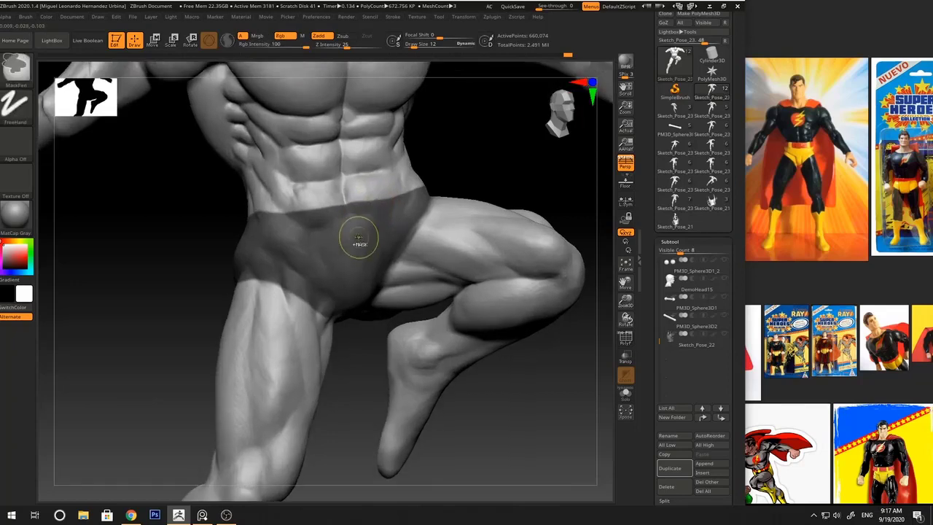
ctrl+click(353, 240)
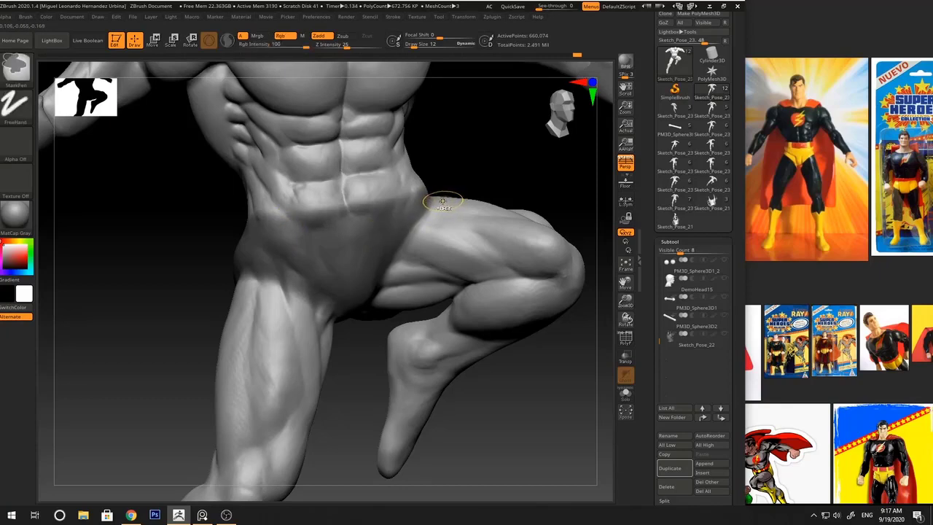
key(ctrl+z)
mouse_move(459, 182)
mouse_down()
mouse_move(476, 172)
mouse_move(448, 189)
mouse_move(463, 185)
mouse_up()
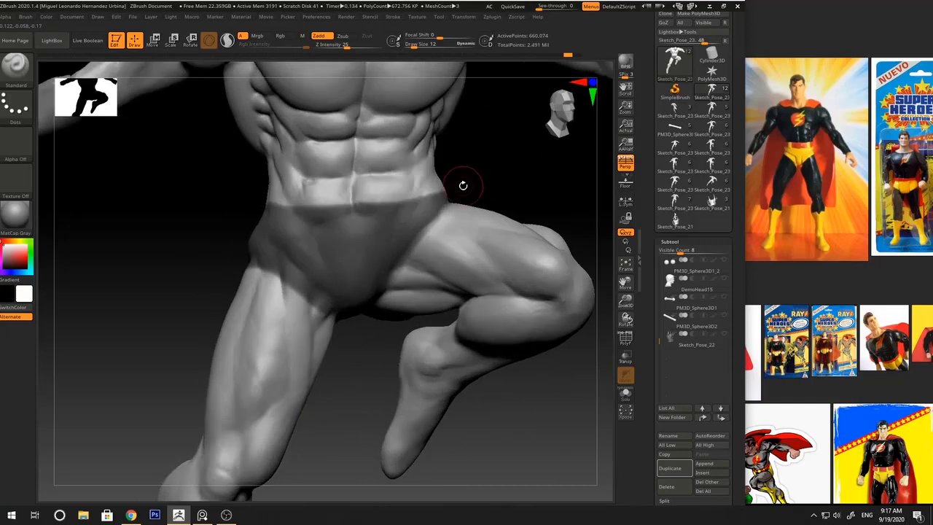
Touch up the trunks mask along the front waistline with draw size 7
key(ctrl)
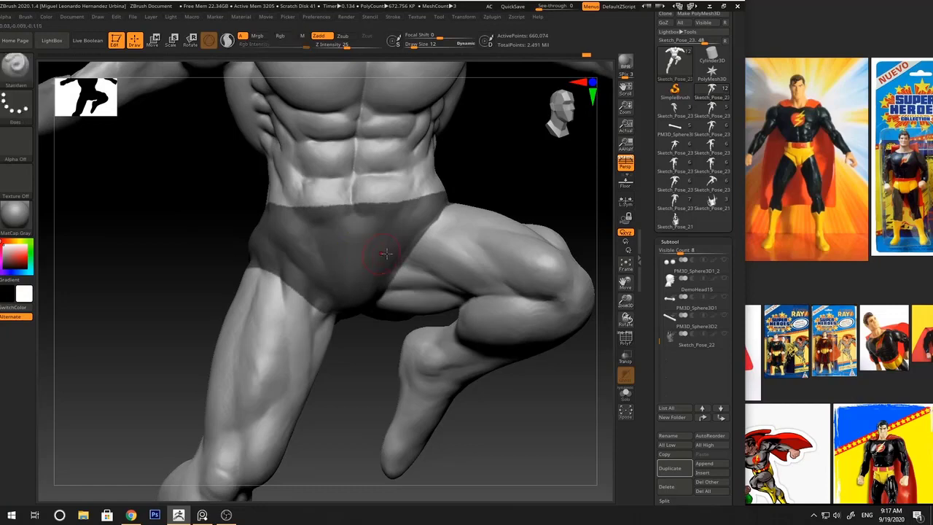
key(f)
mouse_move(520, 240)
mouse_down()
mouse_move(558, 240)
mouse_move(510, 238)
mouse_up()
ctrl+right_drag(375, 253, 355, 259)
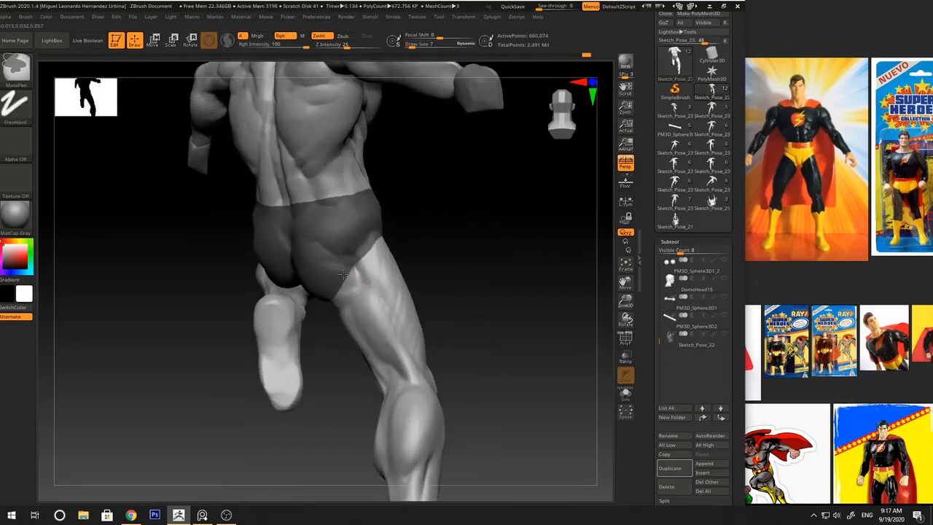
drag(424, 216, 387, 226)
key(f)
drag(502, 192, 474, 196)
ctrl+right_drag(433, 244, 420, 256)
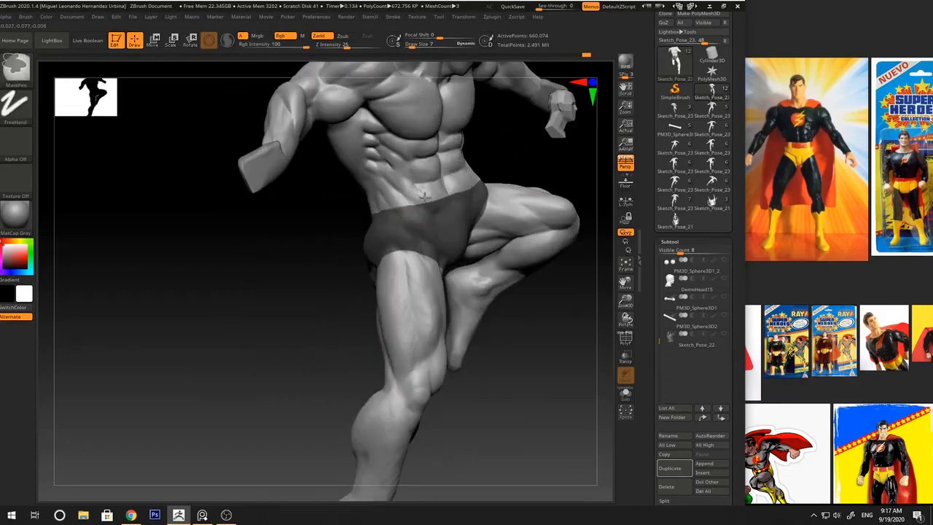
ctrl+drag(424, 197, 414, 198)
Clean up the mask's waistline above the raised leg's hip and at the side of the lower back with draw size 9
key(f)
drag(532, 212, 483, 211)
alt+drag(483, 212, 436, 264)
ctrl+right_drag(454, 250, 401, 291)
key(space)
click(433, 241)
ctrl+drag(427, 242, 407, 237)
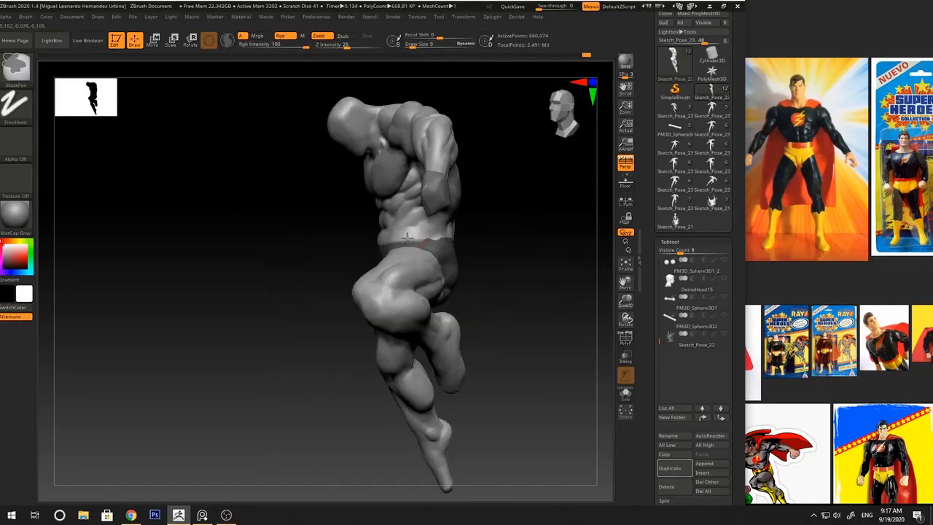
right_drag(504, 225, 446, 248)
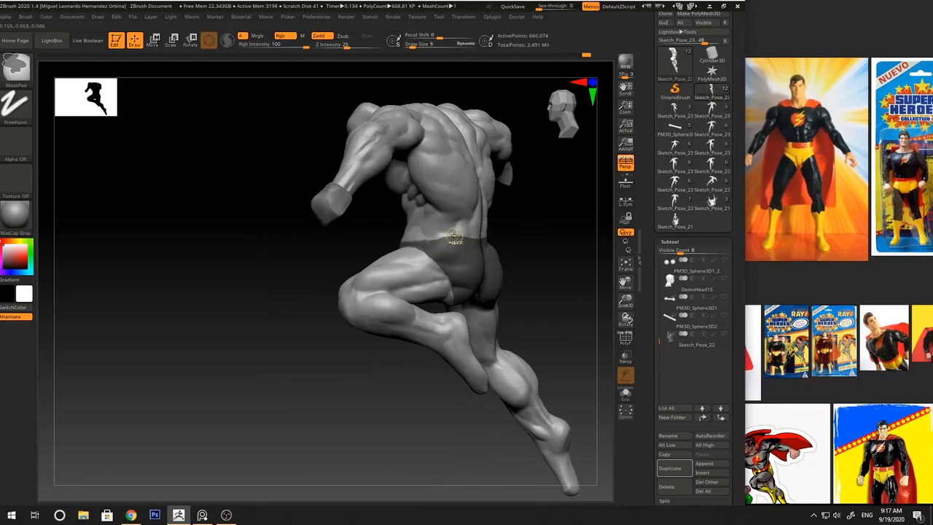
ctrl+drag(451, 233, 444, 237)
Straighten the trunks mask's rear waistline across the lower back with draw size 19
right_drag(533, 229, 454, 288)
key(space)
click(486, 240)
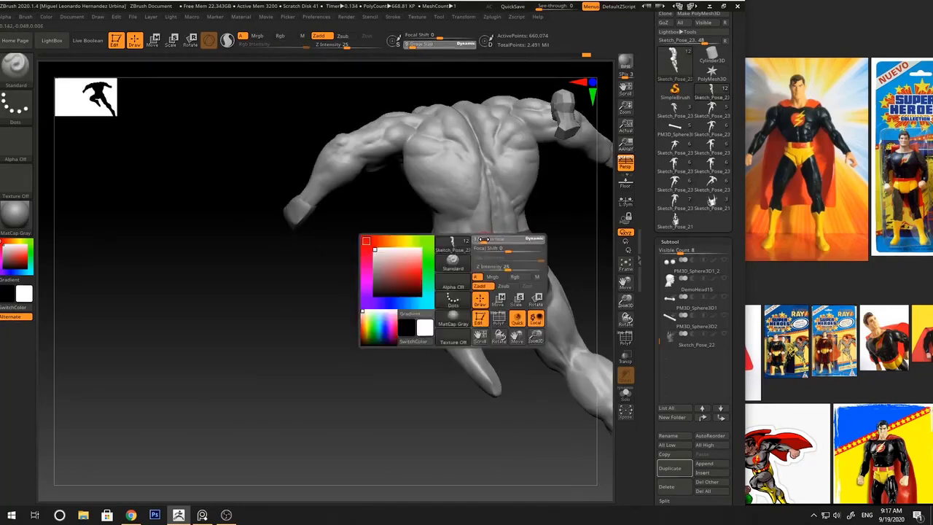
mouse_move(500, 233)
ctrl+mouse_down()
mouse_move(524, 225)
mouse_move(501, 227)
ctrl+mouse_up()
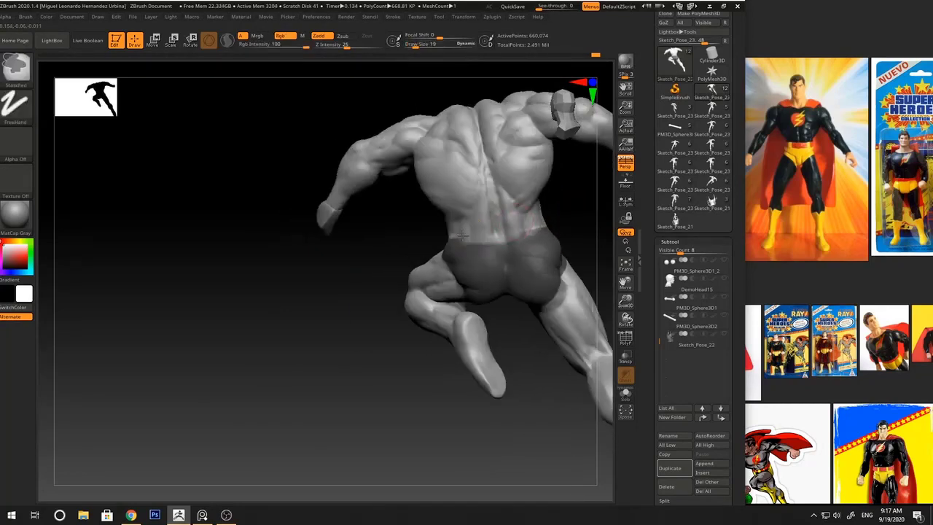
ctrl+drag(446, 240, 468, 237)
Refine the mask's waistline at the straight leg's hip and above the raised thigh with draw size 14
key(space)
click(477, 235)
mouse_move(557, 218)
mouse_down()
mouse_move(437, 228)
mouse_move(534, 229)
mouse_move(479, 237)
mouse_up()
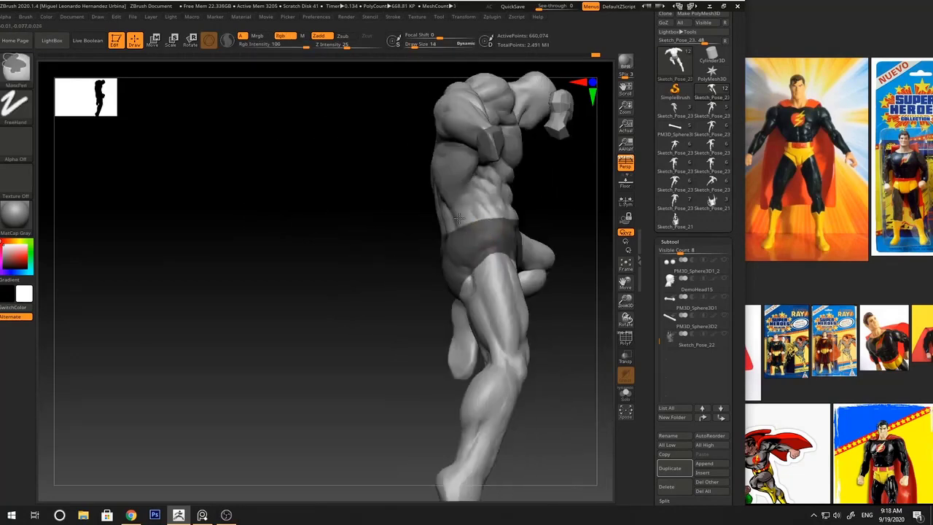
ctrl+right_drag(536, 214, 346, 229)
mouse_move(555, 231)
mouse_down()
mouse_move(483, 238)
mouse_move(481, 215)
mouse_move(496, 231)
mouse_up()
ctrl+right_drag(495, 231, 389, 333)
mouse_move(466, 207)
mouse_down()
mouse_move(449, 214)
mouse_move(463, 212)
mouse_up()
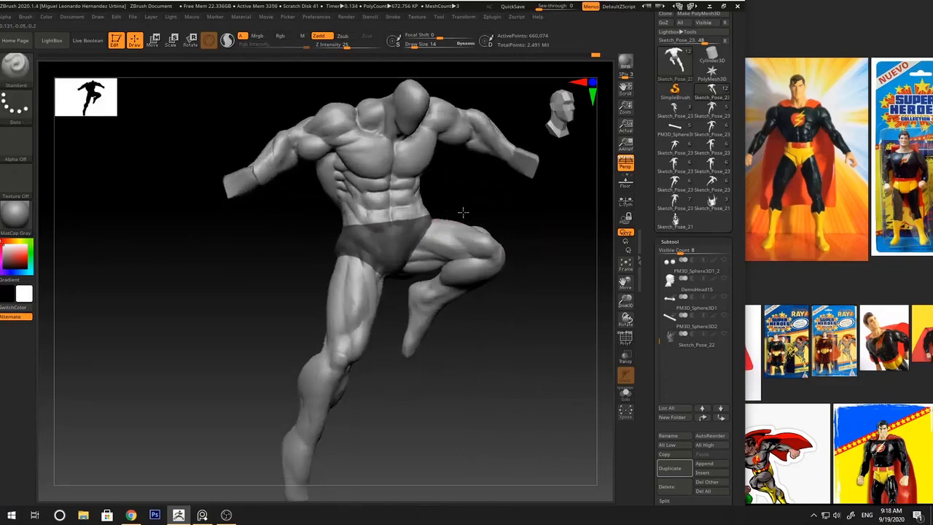
ctrl+right_drag(463, 212, 433, 248)
mouse_move(427, 236)
ctrl+mouse_down()
mouse_move(446, 217)
mouse_move(422, 259)
mouse_move(459, 212)
ctrl+mouse_up()
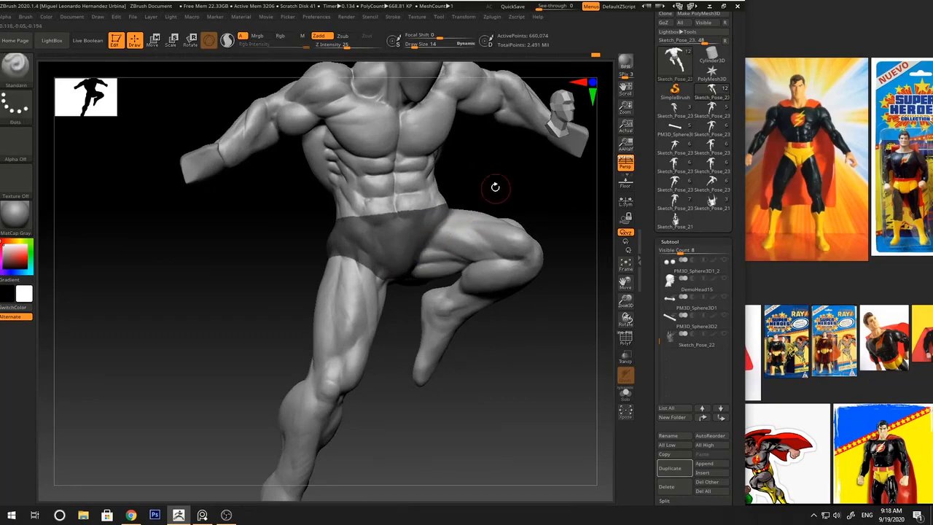
Refine the trunks mask around the leg openings and the underside of the crotch with draw size 14
drag(495, 187, 357, 262)
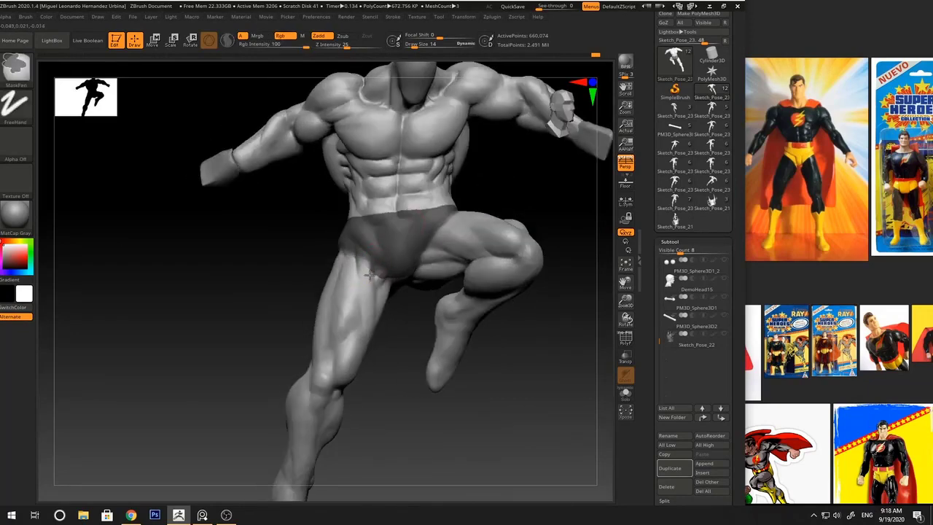
drag(408, 343, 399, 278)
mouse_move(387, 370)
mouse_down()
mouse_move(374, 278)
mouse_move(400, 271)
mouse_up()
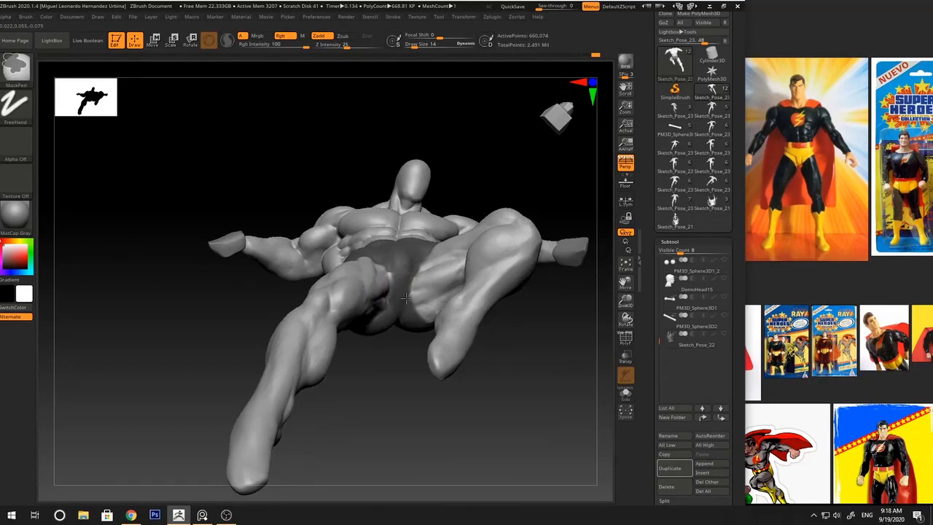
drag(400, 360, 392, 287)
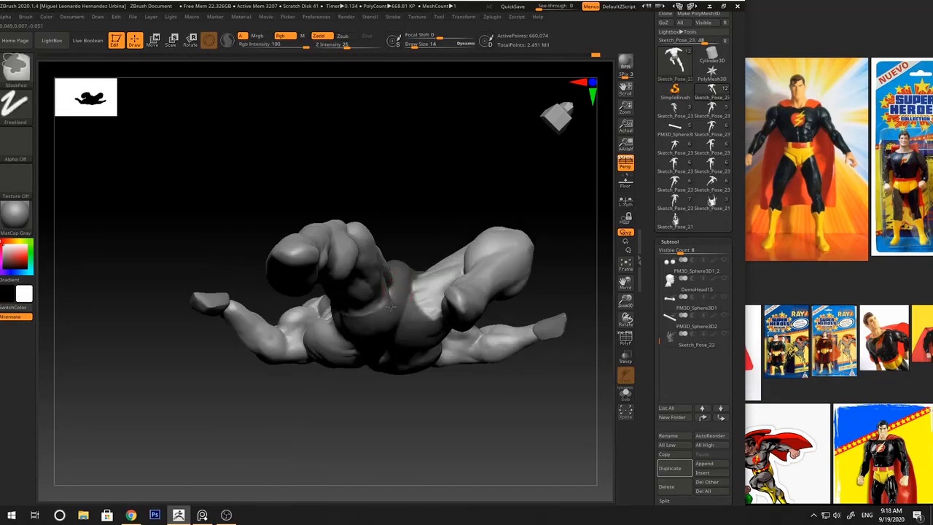
drag(433, 218, 423, 312)
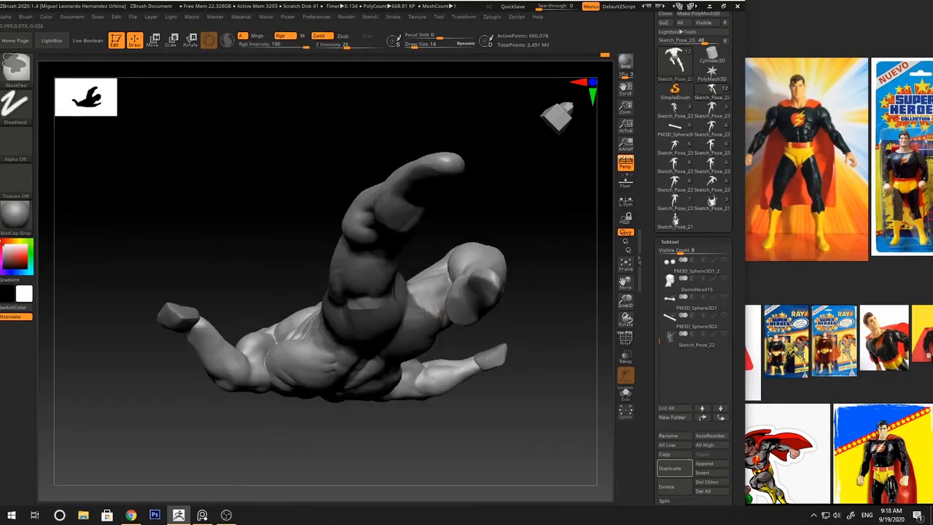
right_drag(438, 315, 399, 322)
mouse_move(452, 179)
right_down()
mouse_move(454, 381)
mouse_move(531, 317)
mouse_move(518, 277)
mouse_move(481, 245)
mouse_move(500, 228)
mouse_move(483, 251)
mouse_move(512, 233)
mouse_move(495, 239)
mouse_move(518, 243)
mouse_move(483, 248)
mouse_move(503, 231)
mouse_move(485, 255)
right_up()
Open the Extract options for the figure's subtool
click(671, 241)
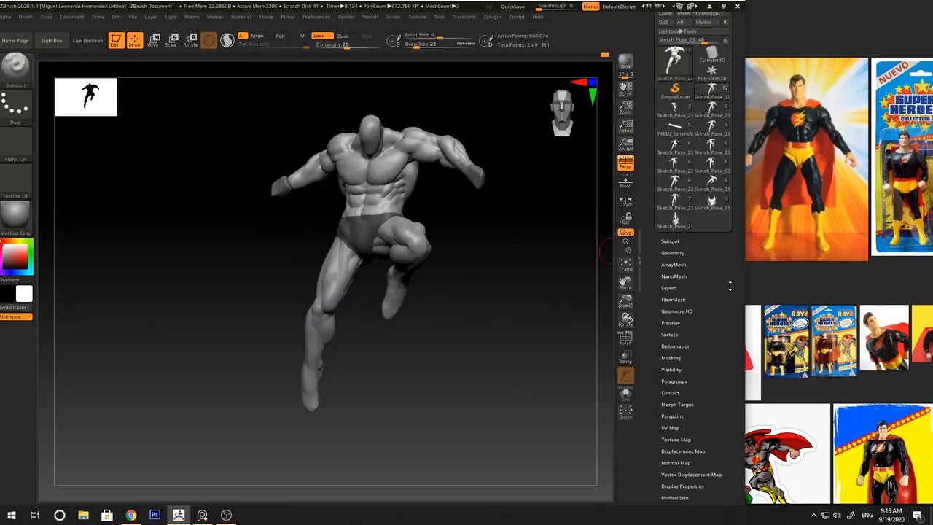
drag(729, 285, 726, 242)
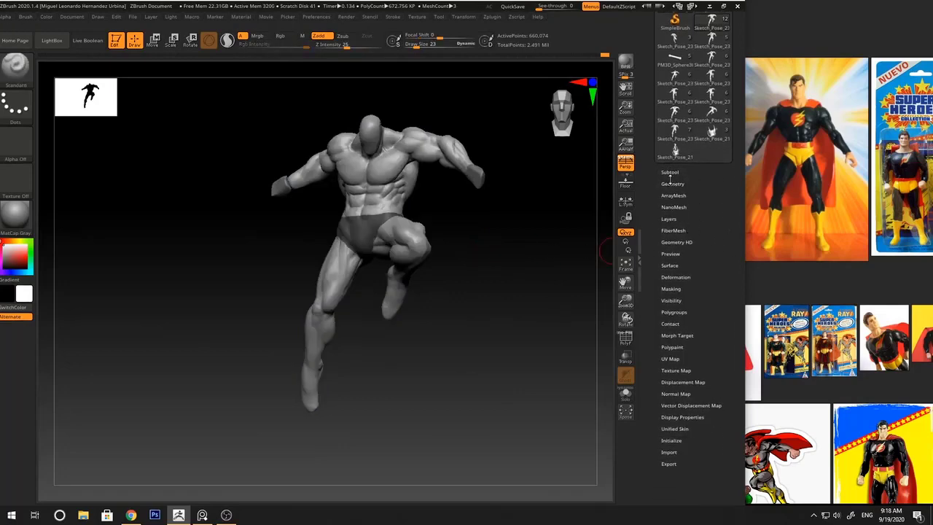
click(670, 172)
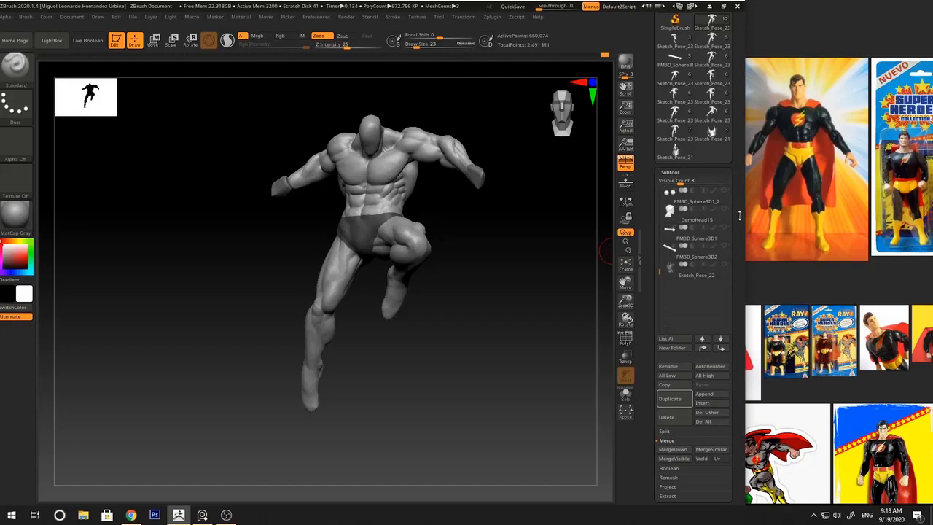
drag(739, 215, 739, 158)
click(667, 382)
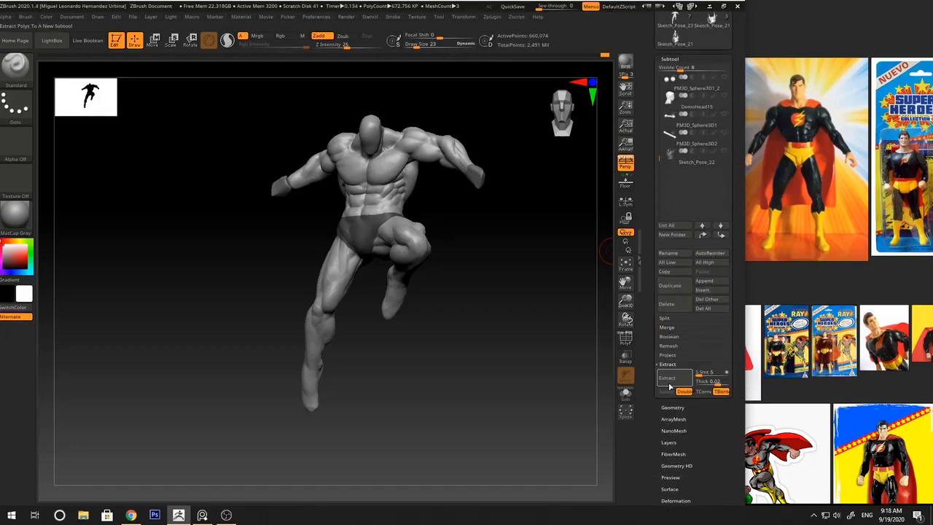
Try extracting the masked trunks with a thickness of 0.02
click(669, 386)
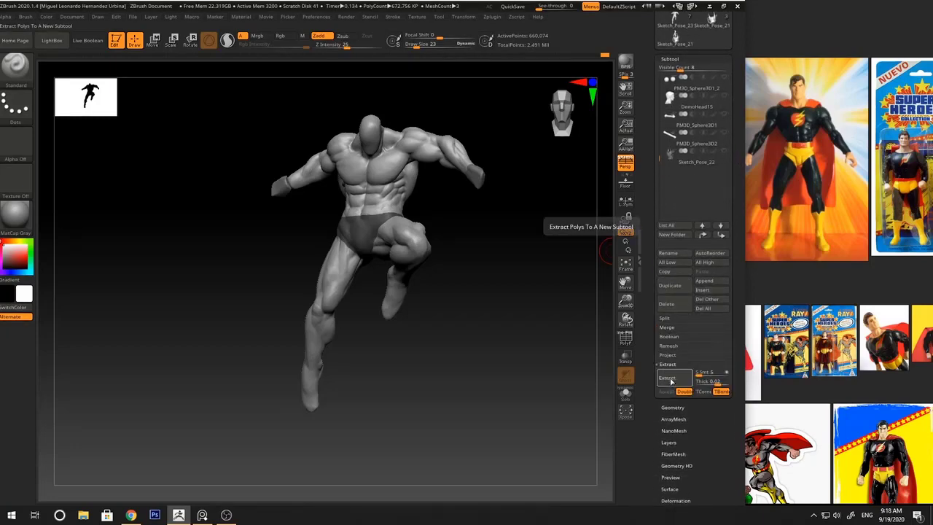
drag(484, 280, 542, 312)
click(666, 381)
click(673, 380)
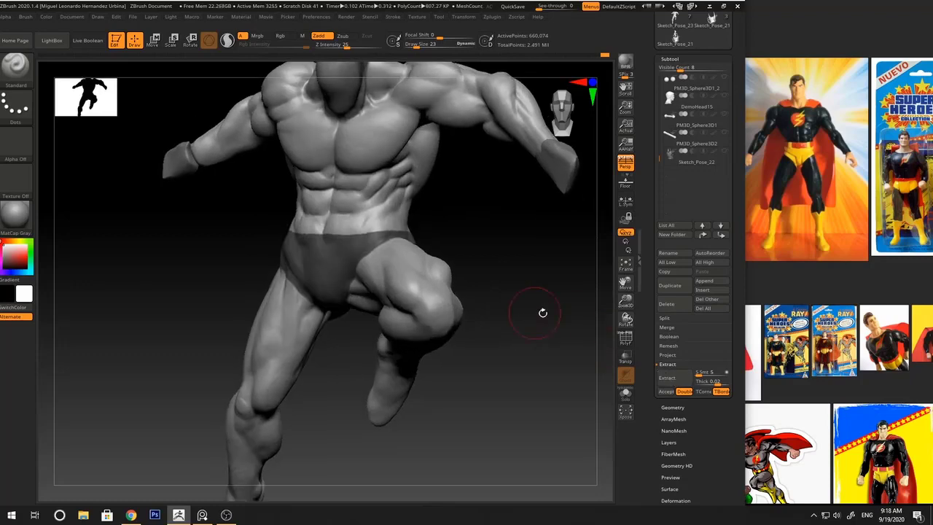
click(672, 381)
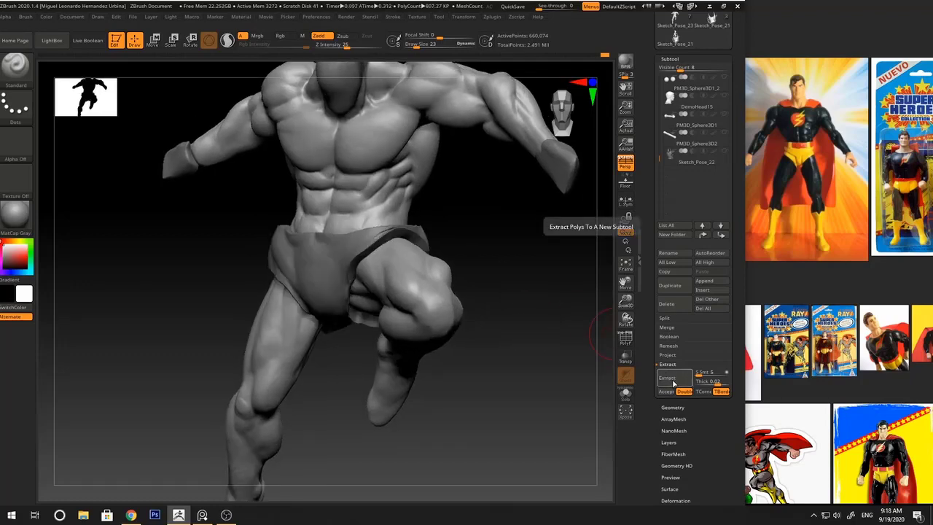
mouse_move(534, 291)
mouse_down()
mouse_move(535, 313)
mouse_move(542, 288)
mouse_up()
click(664, 375)
drag(559, 321, 556, 303)
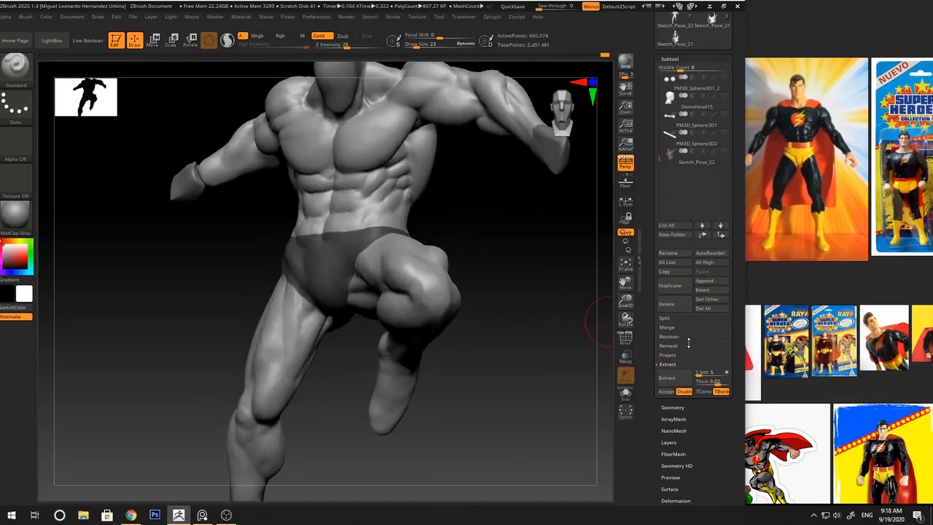
Extract the masked trunks with a thickness of 0.003 and accept them as a new subtool
click(699, 381)
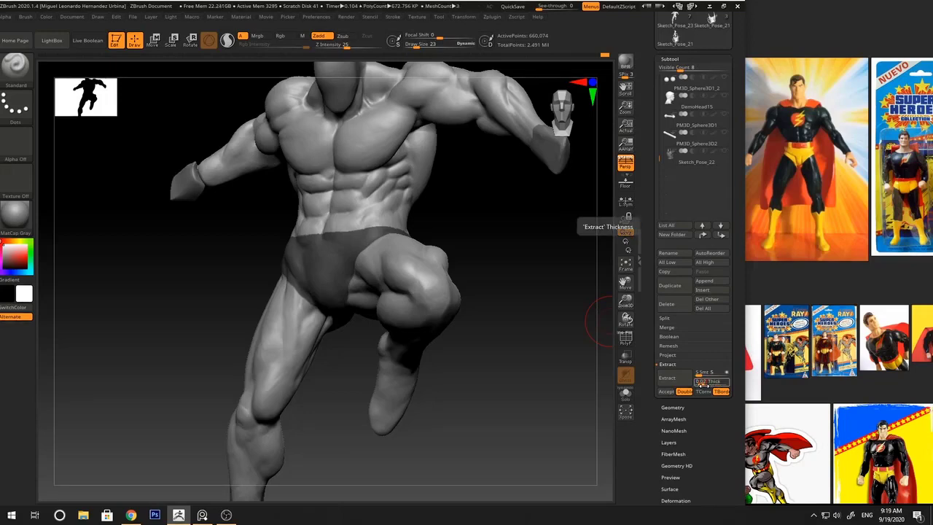
click(668, 379)
drag(611, 364, 645, 363)
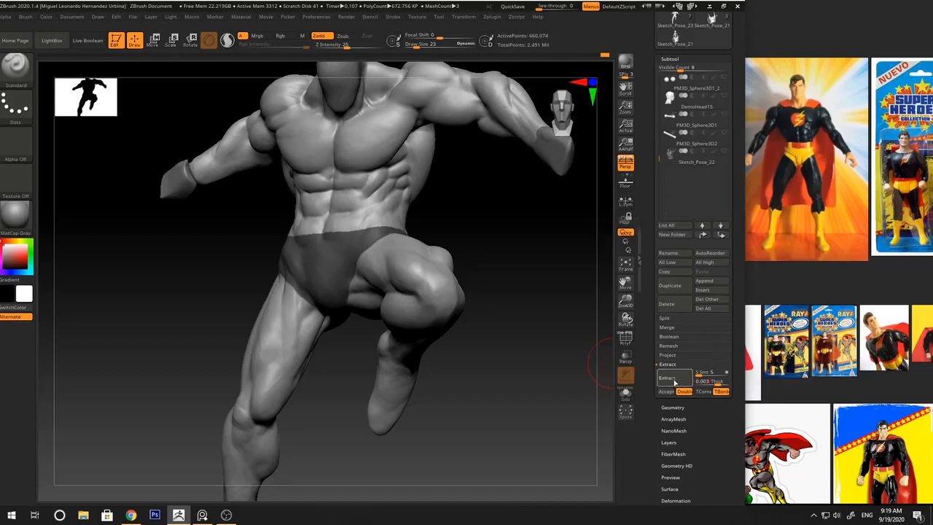
click(674, 378)
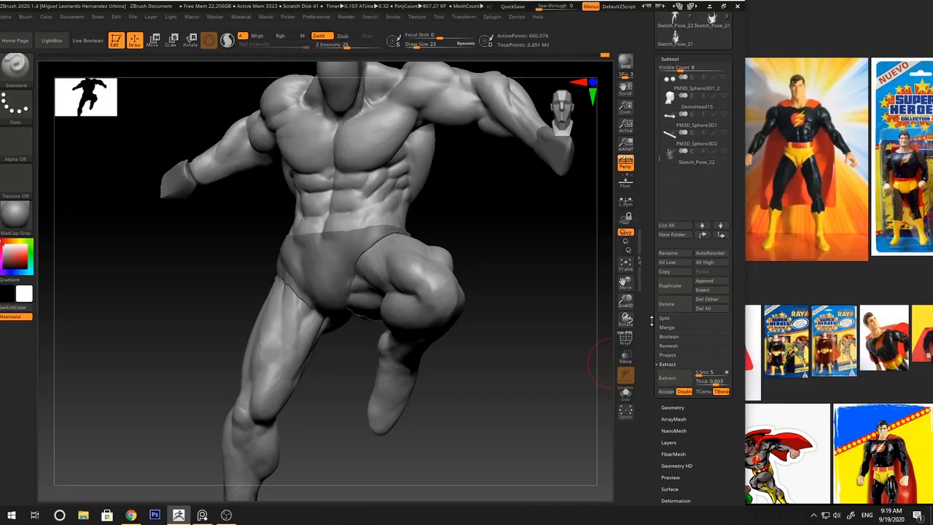
drag(566, 313, 594, 324)
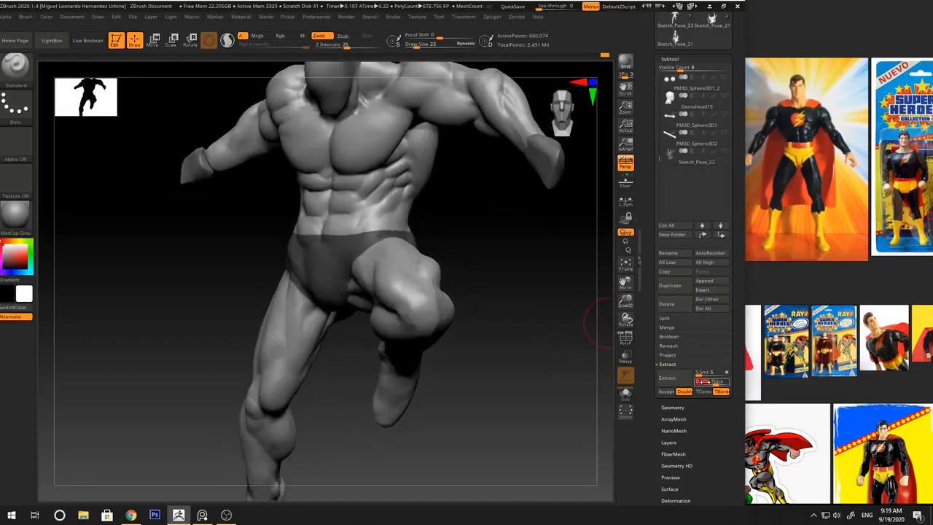
click(685, 380)
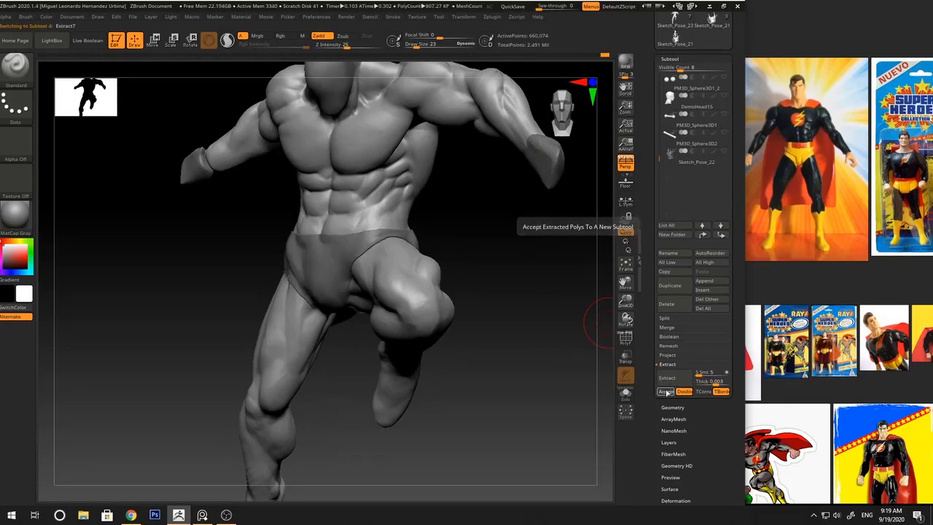
Clear the mask on the extracted trunks and isolate them with Solo
drag(516, 222, 575, 248)
ctrl+drag(556, 256, 565, 268)
drag(481, 241, 575, 313)
drag(561, 350, 551, 312)
click(625, 394)
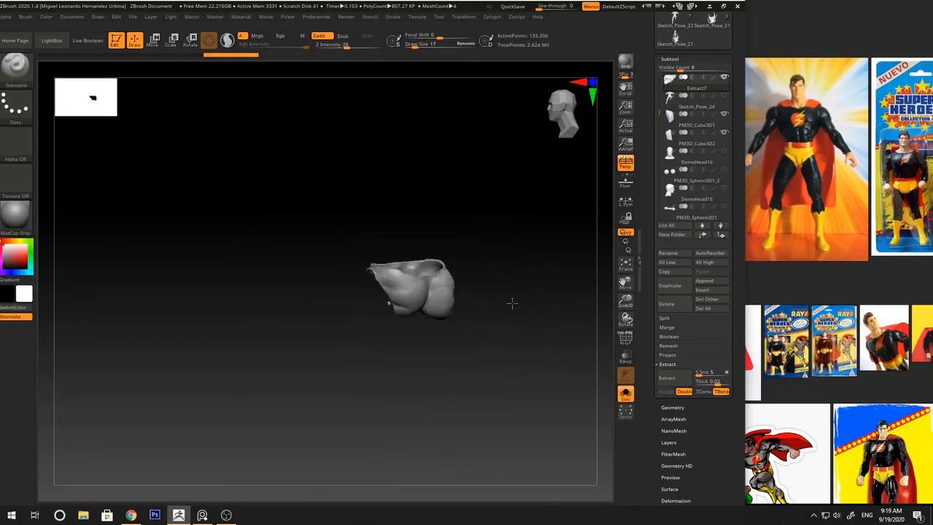
Examine the extracted trunks' polygroups, border thickness and leg-opening edges from several sides, with and without the polyframe
ctrl+right_drag(480, 305, 547, 263)
key(shift+f)
key(shift+f)
right_click(519, 267)
mouse_move(556, 231)
alt+right_down()
mouse_move(518, 284)
mouse_move(539, 217)
mouse_move(558, 214)
mouse_move(448, 239)
mouse_move(521, 261)
mouse_move(435, 237)
alt+right_up()
right_drag(435, 237, 493, 266)
key(shift+f)
key(shift+f)
right_click(427, 262)
key(shift+f)
key(shift+f)
alt+right_drag(550, 248, 458, 268)
key(shift+f)
key(shift+f)
key(shift+f)
key(shift+f)
right_click(422, 256)
key(shift+f)
key(shift+f)
key(shift+f)
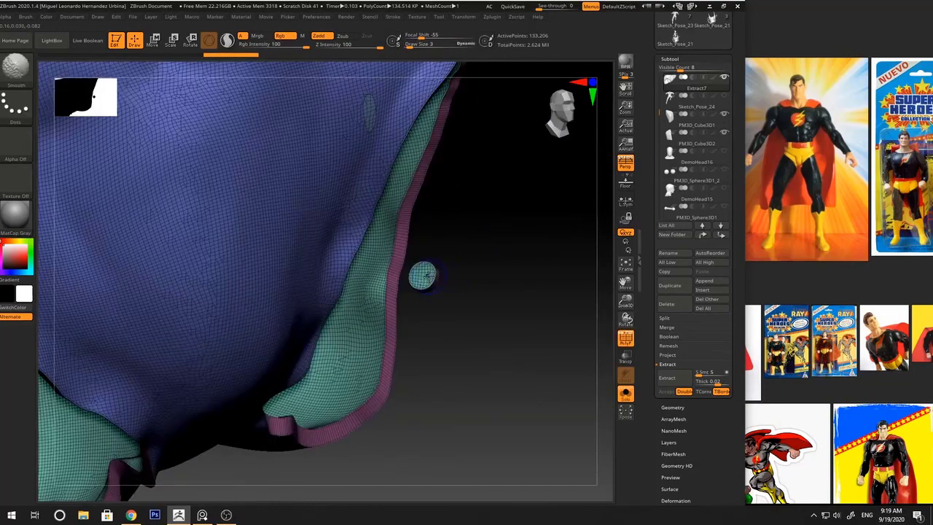
mouse_move(492, 254)
right_down()
mouse_move(427, 254)
mouse_move(347, 343)
mouse_move(374, 283)
mouse_move(338, 313)
mouse_move(299, 308)
mouse_move(308, 270)
mouse_move(296, 323)
mouse_move(305, 243)
right_up()
key(shift+f)
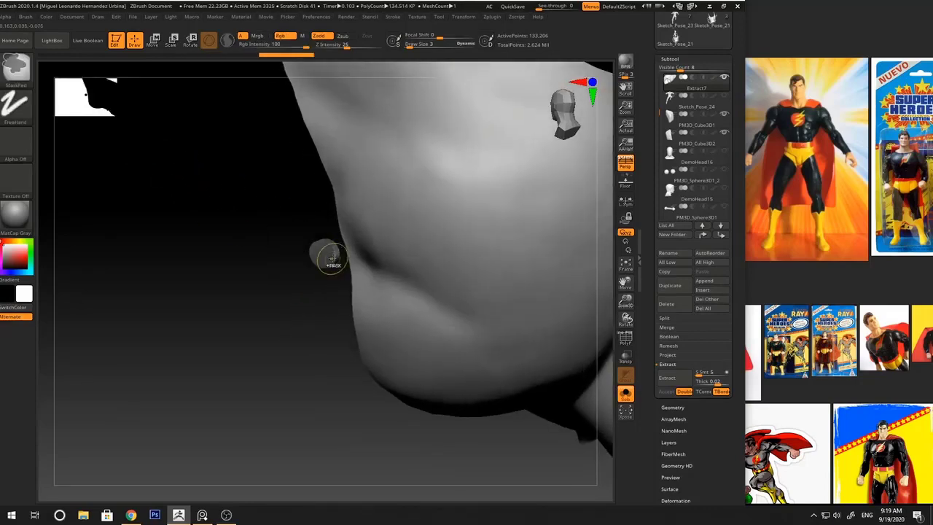
right_drag(334, 250, 439, 199)
mouse_move(372, 215)
right_down()
mouse_move(379, 186)
mouse_move(323, 234)
right_up()
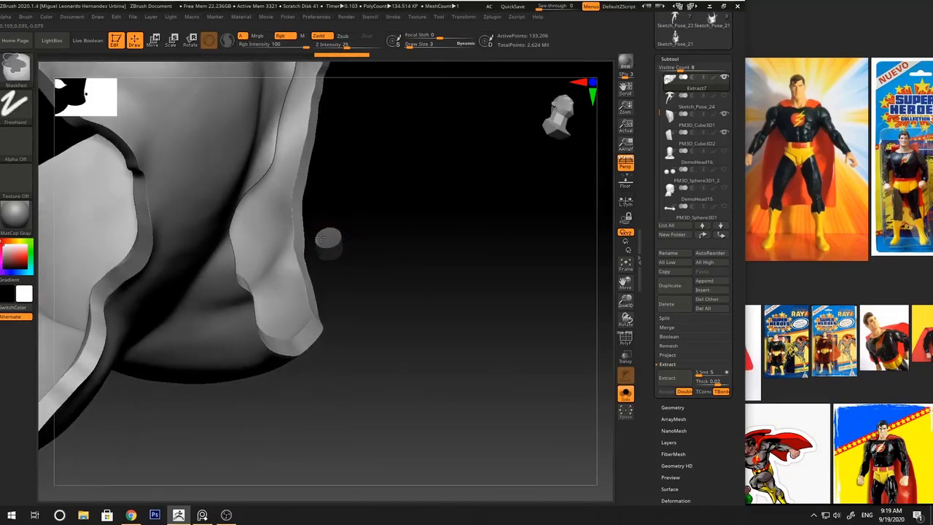
Group the masked stray piece beside the trunks' leg opening into its own polygroup
key(shift+f)
key(shift+f)
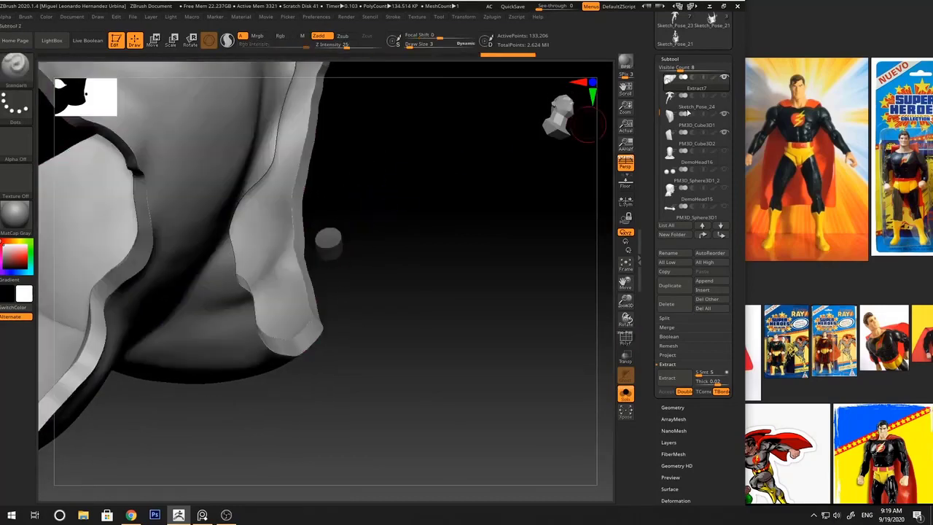
click(675, 59)
click(673, 197)
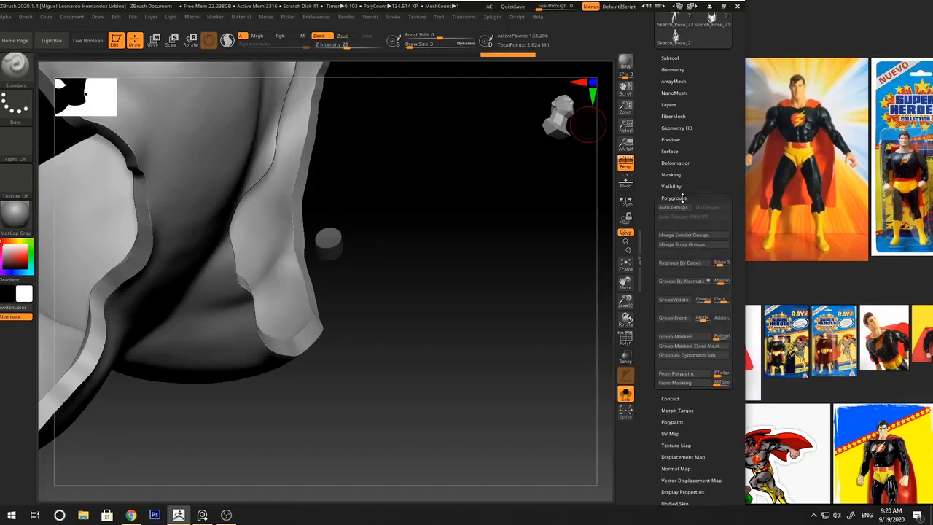
click(675, 336)
key(shift+f)
key(shift+f)
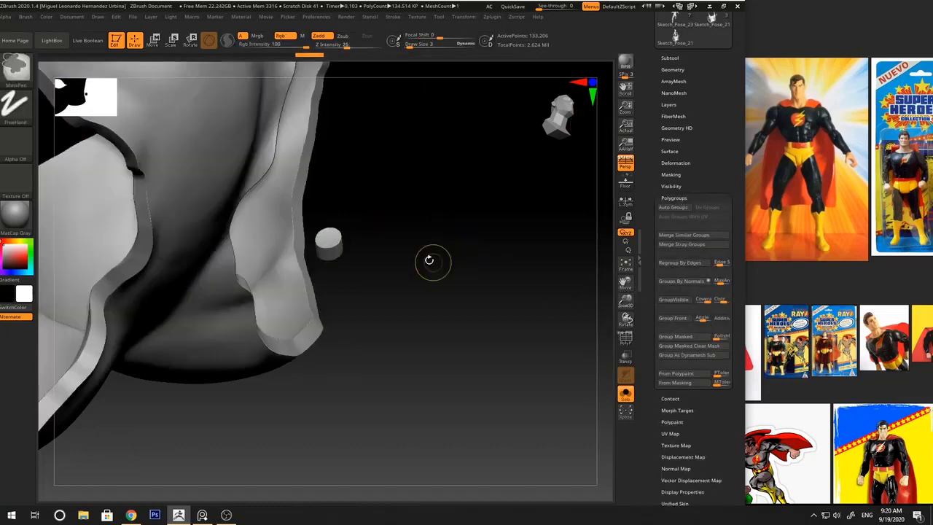
key(shift+f)
key(shift+f)
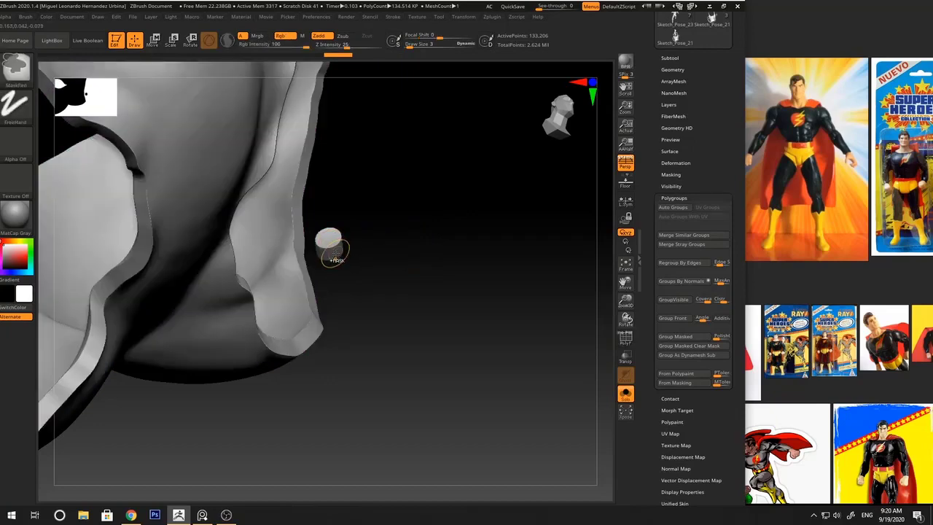
Isolate the stray piece's polygroup and invert the visibility so only the trunks are shown
ctrl+shift+click(331, 252)
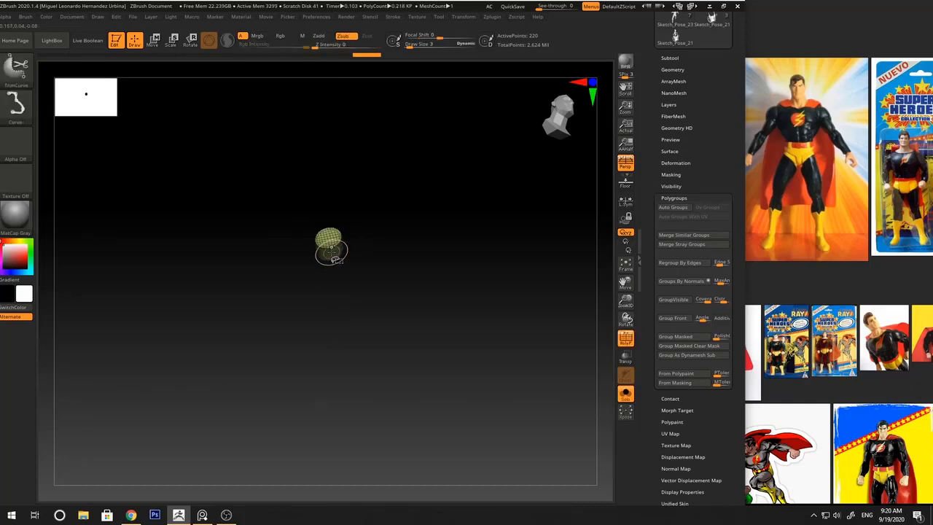
ctrl+shift+click(334, 255)
mouse_move(354, 229)
mouse_down()
mouse_move(389, 254)
mouse_move(455, 222)
mouse_move(439, 277)
mouse_move(450, 256)
mouse_move(378, 254)
mouse_move(414, 129)
mouse_move(437, 160)
mouse_move(510, 209)
mouse_move(494, 212)
mouse_move(516, 204)
mouse_move(508, 208)
mouse_move(515, 197)
mouse_move(512, 221)
mouse_move(495, 211)
mouse_move(466, 214)
mouse_move(465, 260)
mouse_move(428, 262)
mouse_up()
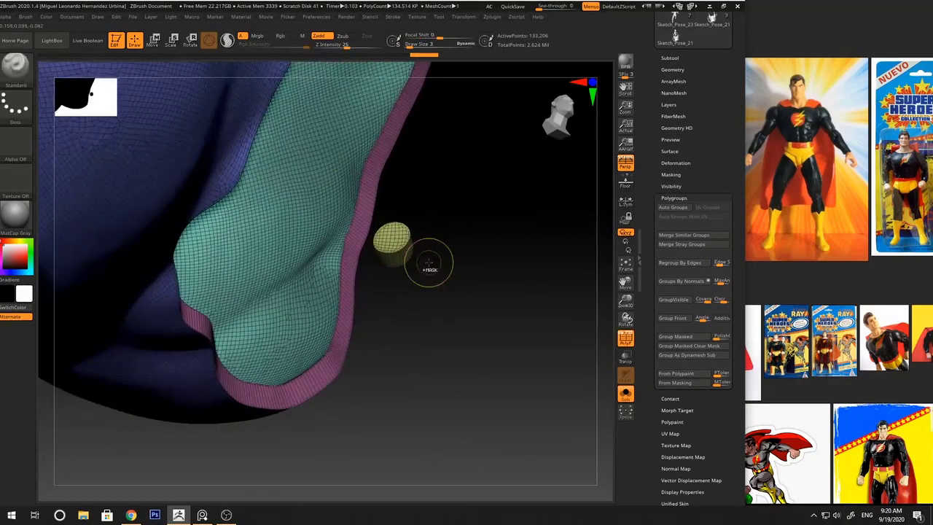
ctrl+shift+click(408, 261)
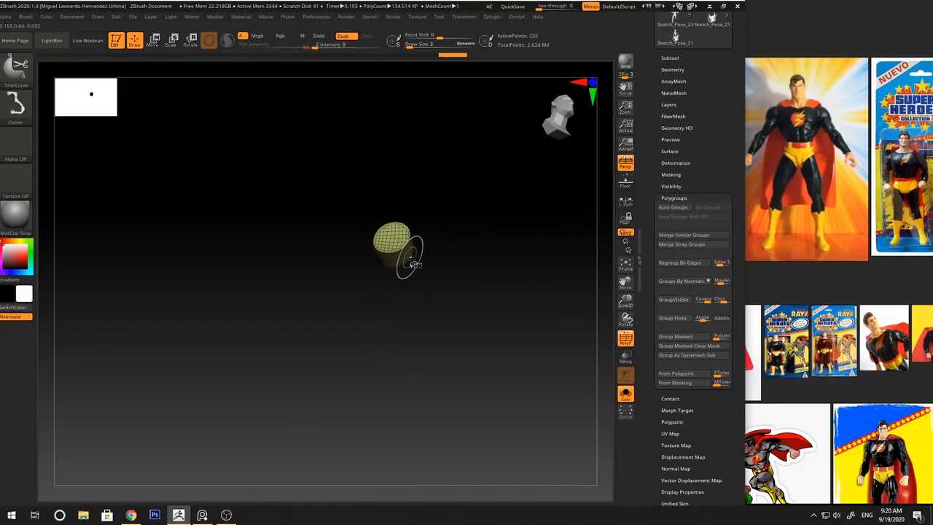
ctrl+shift+click(399, 255)
ctrl+right_drag(399, 258, 579, 224)
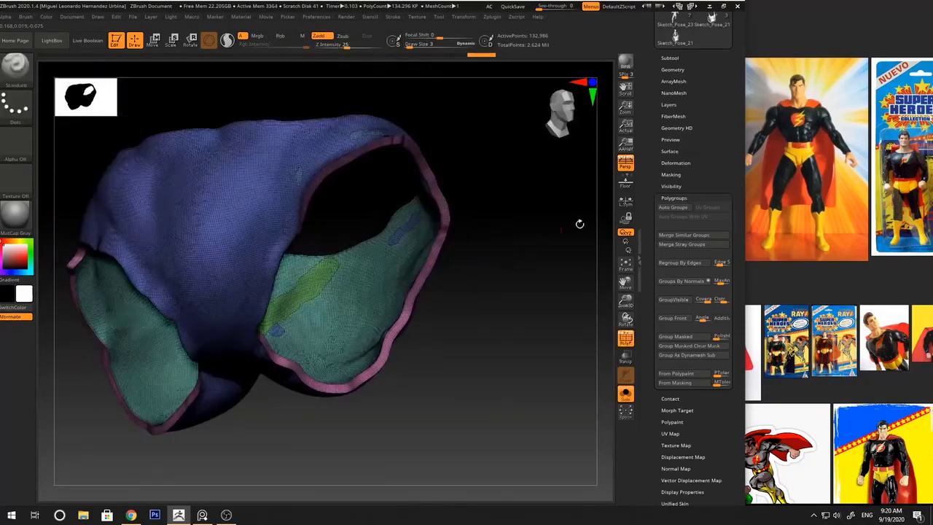
Delete the hidden stray geometry from the trunks subtool
click(674, 69)
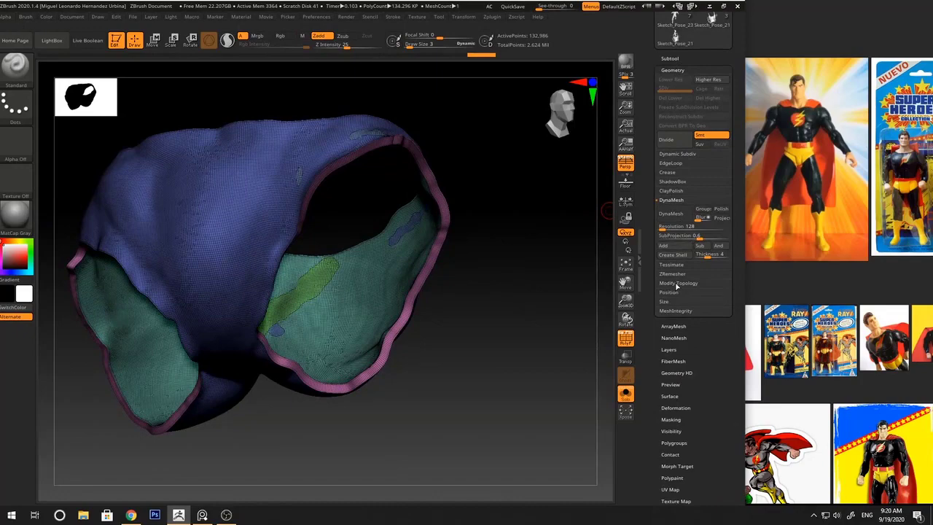
click(678, 283)
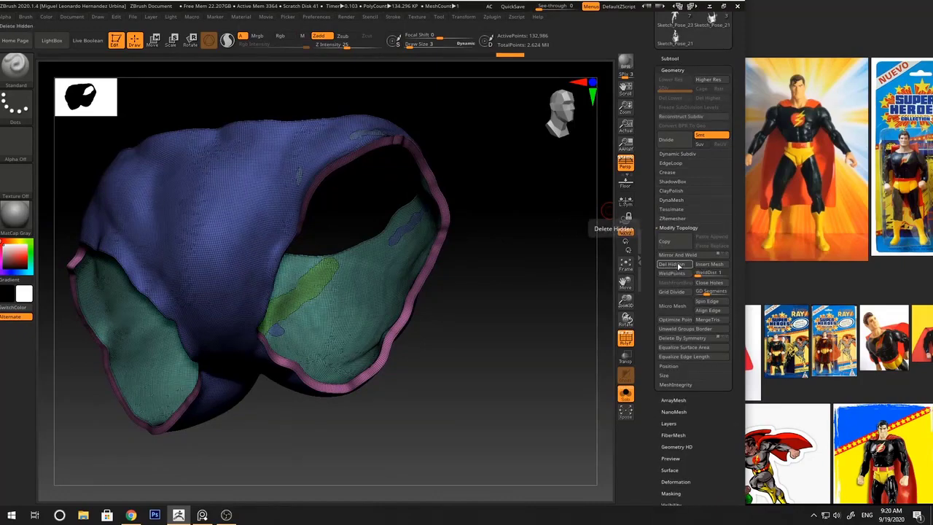
right_drag(510, 206, 435, 202)
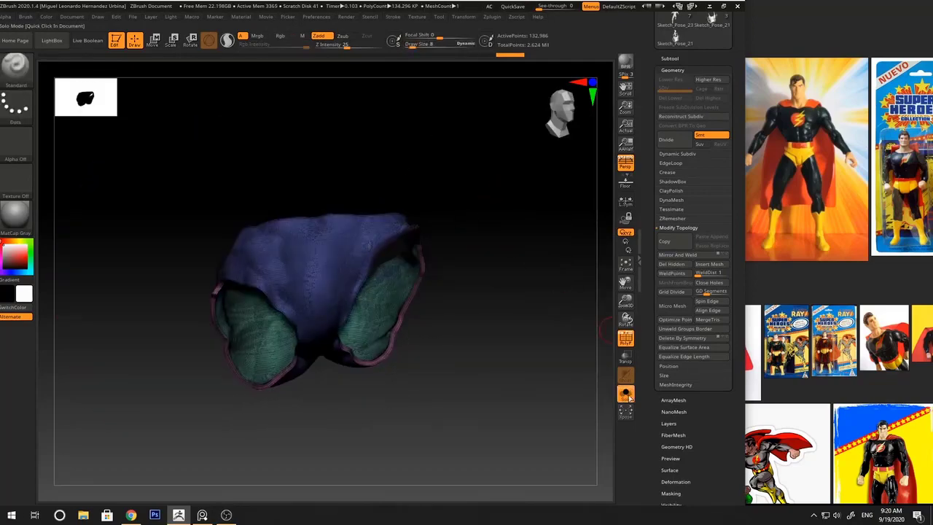
Check the trunks together with the rest of the figure and alone in Solo, without the polyframe
click(625, 393)
right_drag(523, 224, 506, 215)
key(shift+f)
click(625, 394)
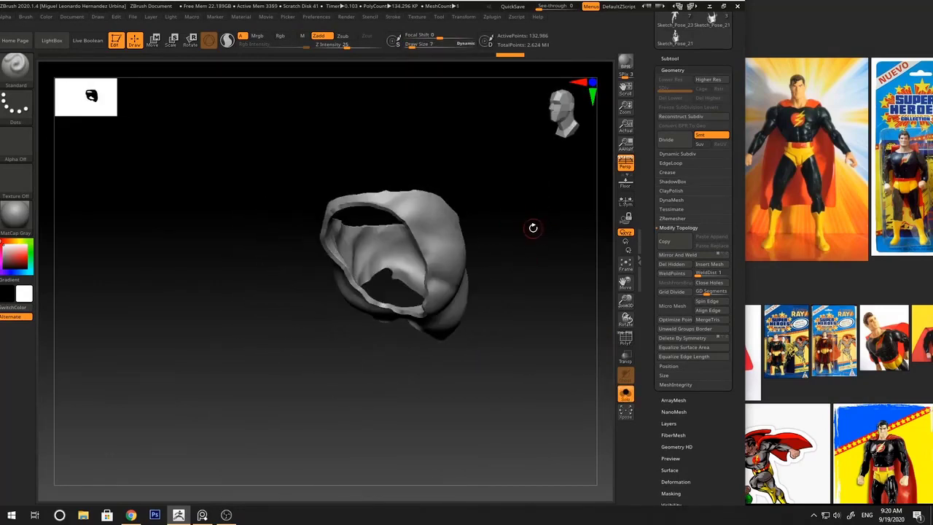
mouse_move(534, 228)
mouse_down()
mouse_move(547, 229)
mouse_move(540, 251)
mouse_move(536, 241)
mouse_move(477, 230)
mouse_move(510, 233)
mouse_move(520, 255)
mouse_move(512, 231)
mouse_move(522, 243)
mouse_move(503, 260)
mouse_move(513, 250)
mouse_move(462, 237)
mouse_move(483, 195)
mouse_move(504, 250)
mouse_move(491, 252)
mouse_move(468, 212)
mouse_move(505, 230)
mouse_move(531, 317)
mouse_up()
key(space)
click(537, 226)
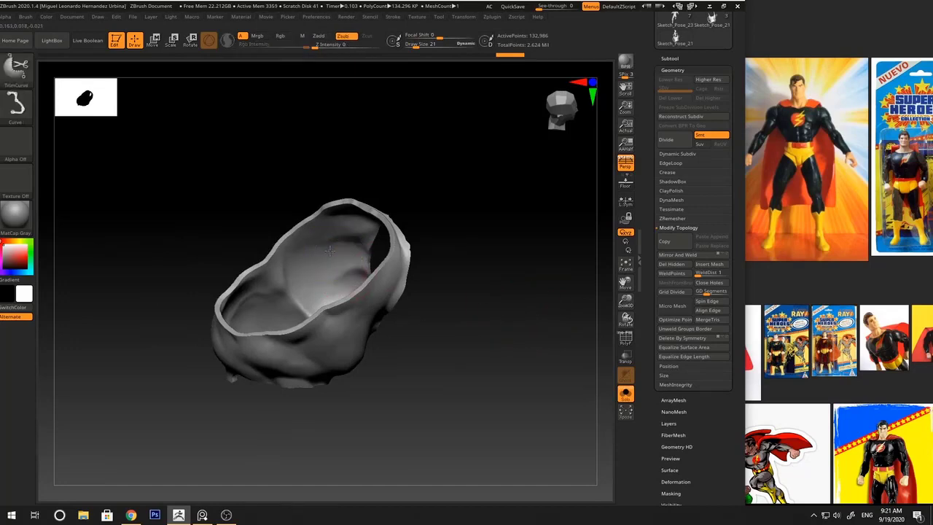
Isolate the narrow polygroup patch on the trunks' inner surface to view it, and show the whole trunks again
mouse_move(467, 219)
mouse_down()
mouse_move(452, 201)
mouse_move(287, 261)
mouse_move(306, 246)
mouse_up()
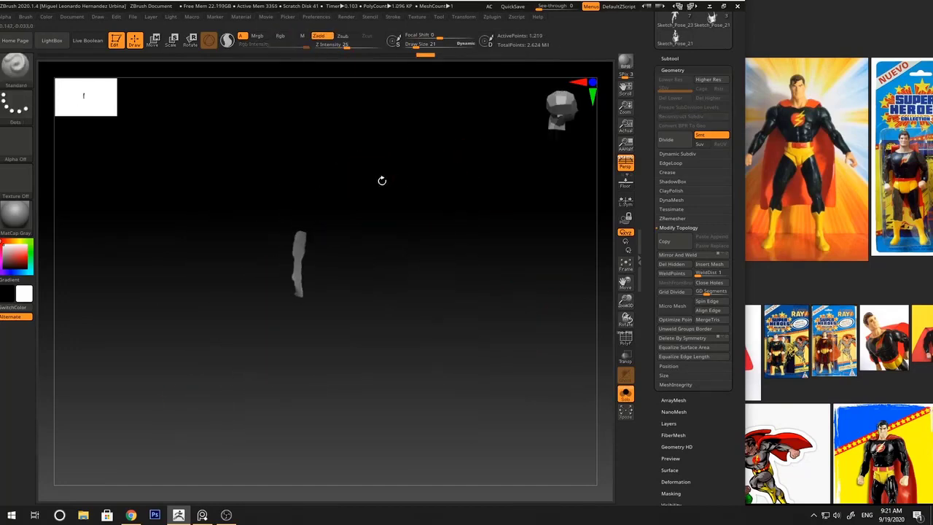
key(bracketright)
key(bracketright)
key(bracketright)
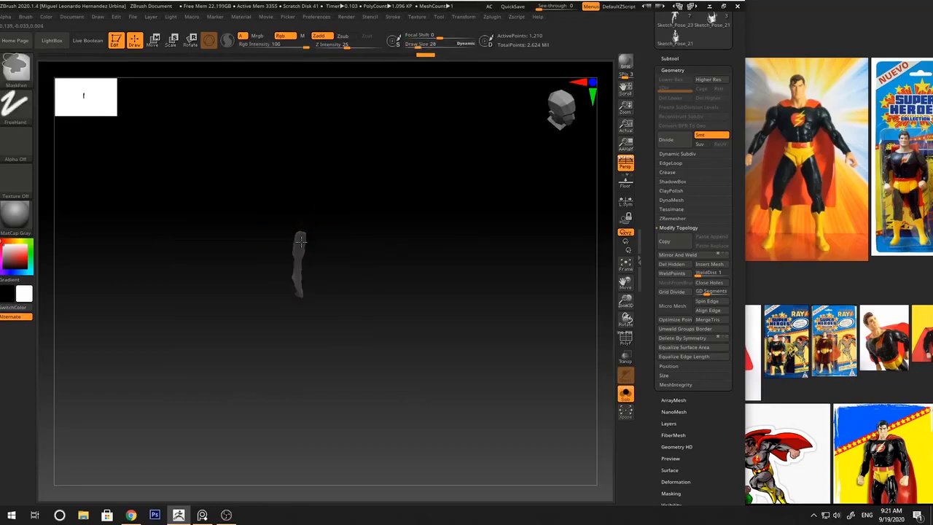
key(ctrl+z)
key(ctrl+z)
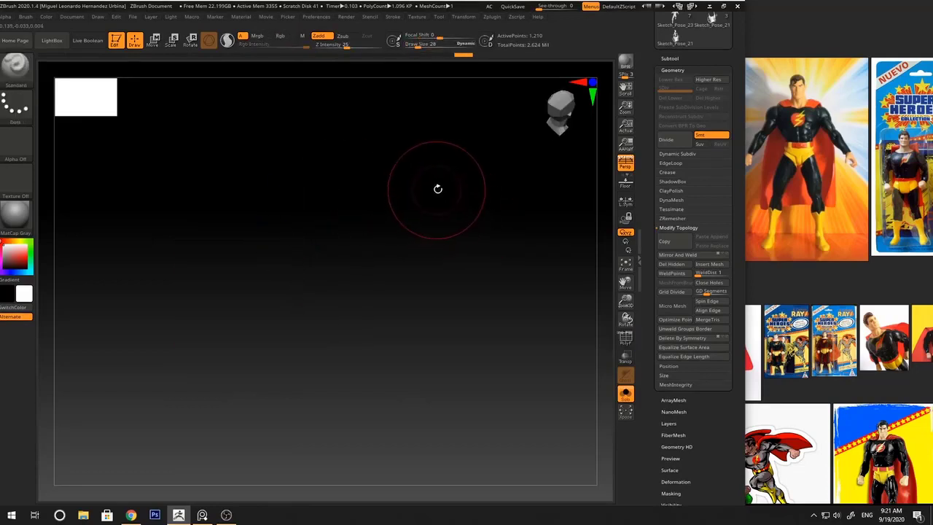
key(ctrl+z)
key(ctrl+z)
key(ctrl+z)
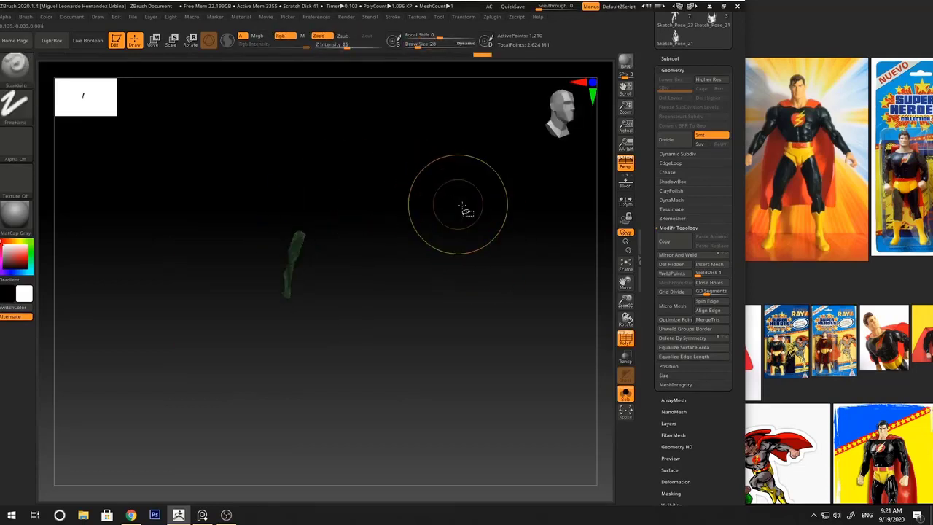
key(shift+f)
mouse_move(547, 190)
mouse_down()
mouse_move(489, 228)
mouse_move(511, 209)
mouse_move(482, 221)
mouse_up()
key(space)
mouse_move(484, 218)
mouse_down()
mouse_move(504, 205)
mouse_move(466, 216)
mouse_move(475, 234)
mouse_move(455, 239)
mouse_move(481, 200)
mouse_move(451, 256)
mouse_move(481, 253)
mouse_move(437, 288)
mouse_up()
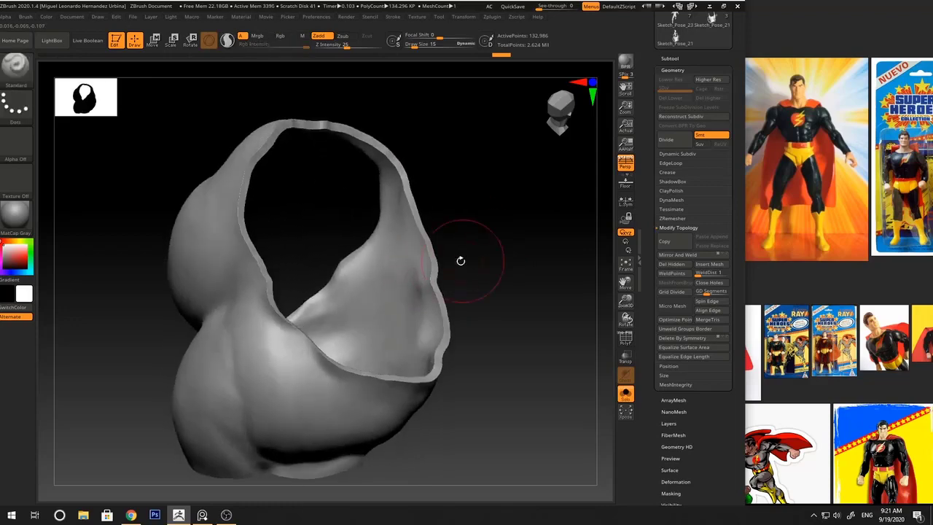
Examine the trunks' border thickness, inner surface and polygroups from several sides, with and without the polyframe
key(shift+f)
ctrl+right_drag(467, 248, 432, 298)
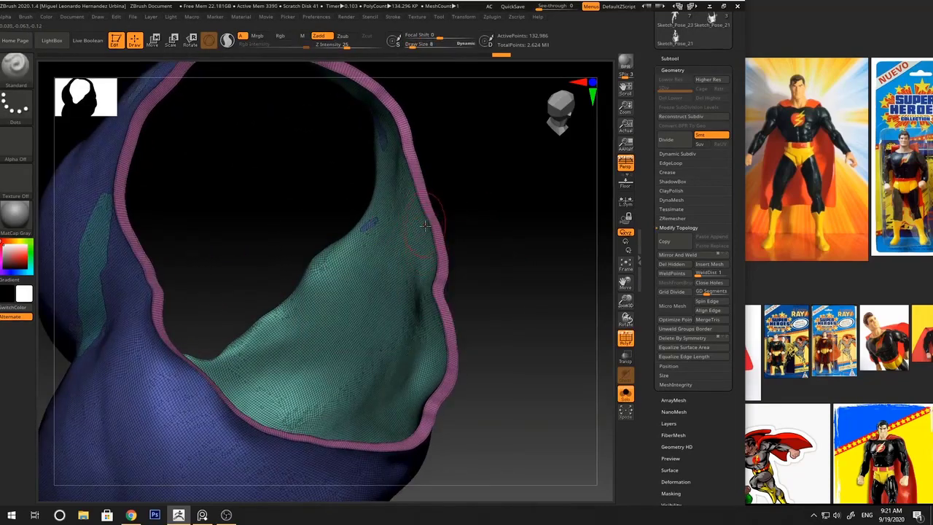
drag(488, 242, 427, 227)
ctrl+right_drag(493, 251, 537, 233)
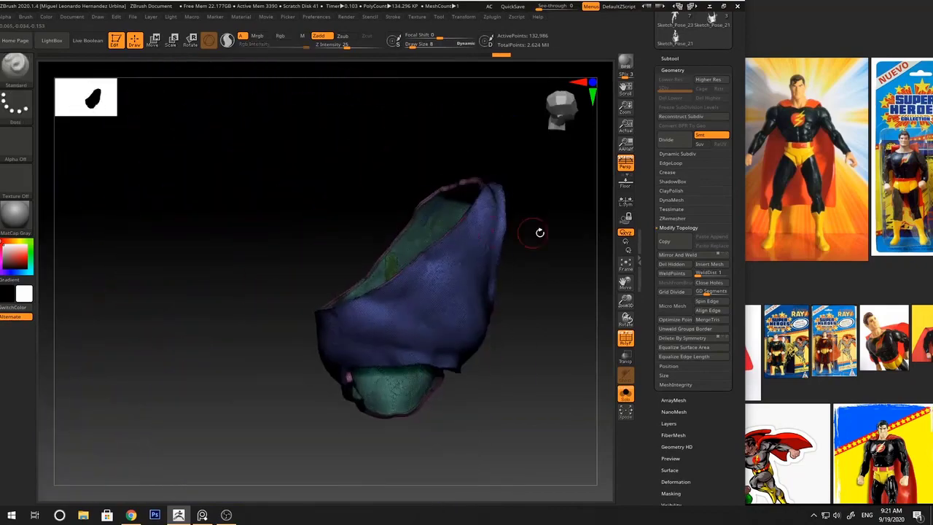
mouse_move(537, 233)
mouse_down()
mouse_move(492, 235)
mouse_move(518, 210)
mouse_move(510, 230)
mouse_up()
key(space)
key(shift+f)
key(space)
mouse_move(511, 221)
mouse_down()
mouse_move(504, 239)
mouse_move(357, 196)
mouse_up()
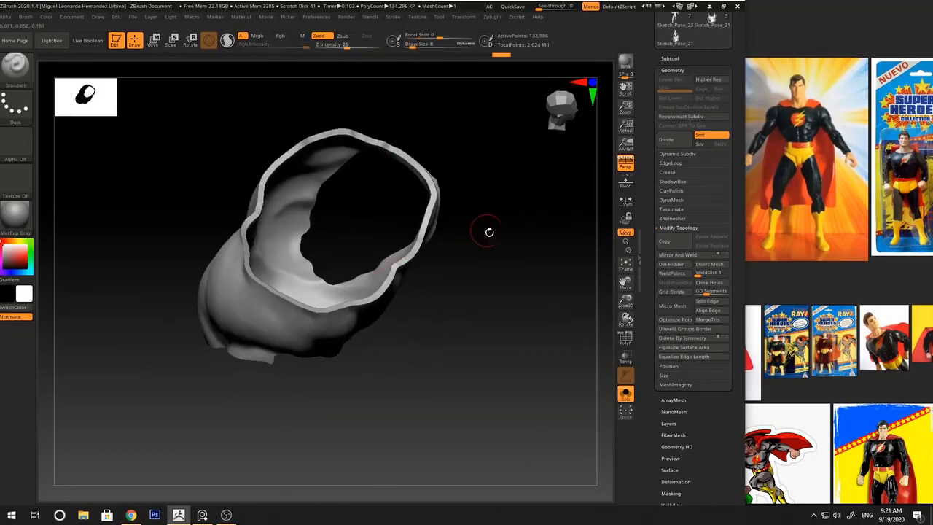
mouse_move(489, 231)
mouse_down()
mouse_move(483, 204)
mouse_move(499, 204)
mouse_move(495, 211)
mouse_move(498, 183)
mouse_move(426, 242)
mouse_move(388, 249)
mouse_up()
Switch to the ClayBuildup brush with a draw size of 14 and duplicate the trunks subtool
key(b)
key(c)
key(b)
right_click(374, 306)
key(space)
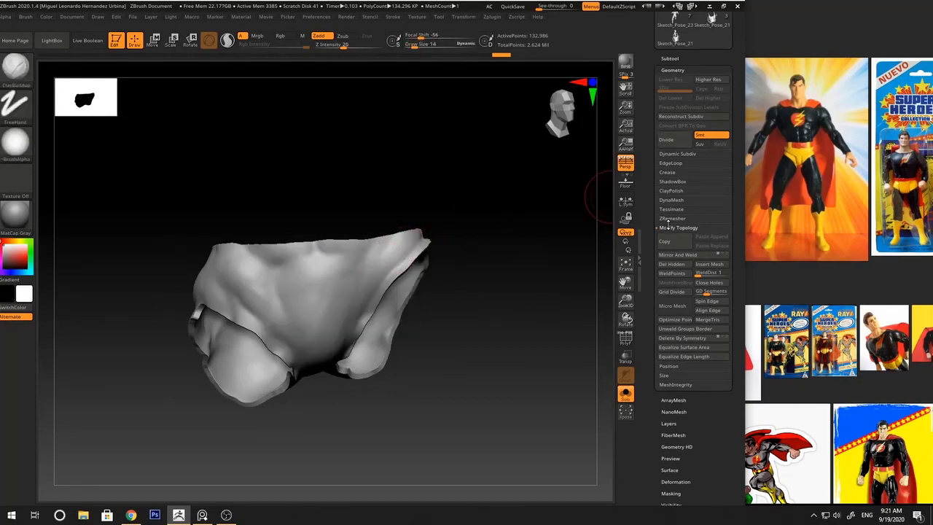
click(670, 59)
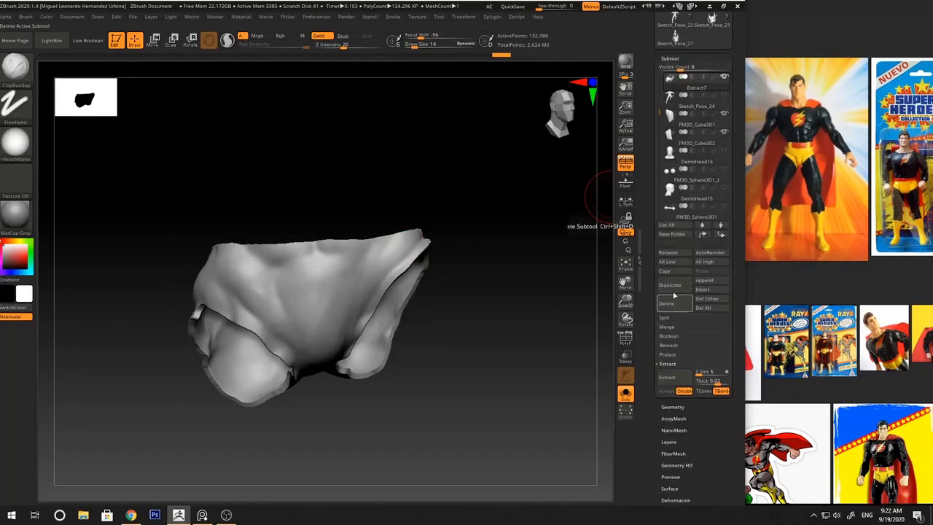
mouse_move(496, 172)
mouse_down()
mouse_move(510, 199)
mouse_move(502, 183)
mouse_up()
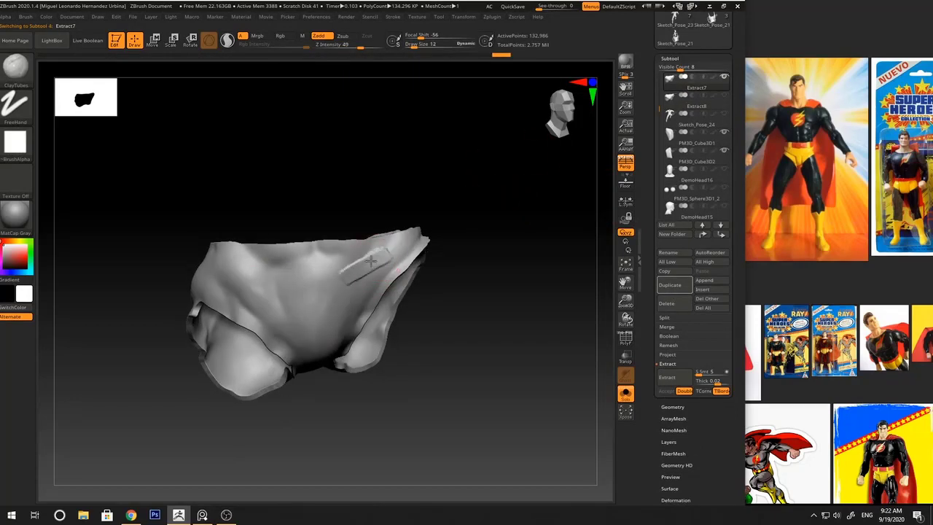
Sculpt test strips along the outer side of the trunks with the ClayTubes brush at Z intensity 49
drag(371, 261, 412, 225)
mouse_move(481, 219)
mouse_down()
mouse_move(508, 287)
mouse_move(452, 197)
mouse_up()
key(space)
mouse_move(373, 275)
mouse_down()
mouse_move(390, 272)
mouse_move(376, 274)
mouse_up()
key(ctrl+z)
key(space)
drag(431, 194, 455, 206)
mouse_move(367, 300)
mouse_down()
mouse_move(378, 264)
mouse_move(373, 281)
mouse_up()
drag(437, 215, 497, 258)
drag(373, 276, 381, 267)
mouse_move(467, 231)
mouse_down()
mouse_move(413, 227)
mouse_move(440, 210)
mouse_up()
drag(356, 301, 383, 263)
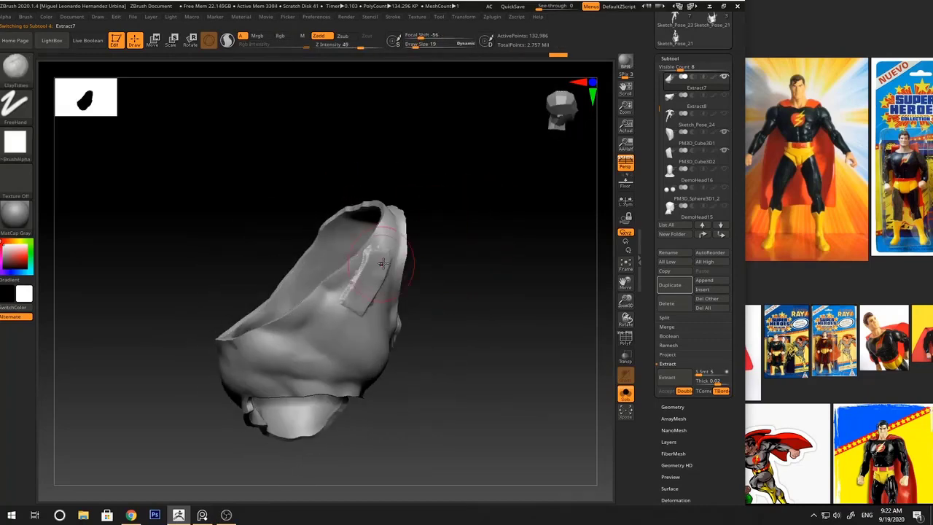
Build up a rounded bump on the side of the trunks with the ClayBuildup brush at draw size 19
drag(437, 241, 410, 282)
mouse_move(379, 332)
mouse_down()
mouse_move(354, 358)
mouse_move(335, 313)
mouse_up()
mouse_move(447, 271)
mouse_down()
mouse_move(546, 258)
mouse_move(440, 197)
mouse_move(427, 235)
mouse_move(290, 334)
mouse_up()
mouse_move(430, 240)
mouse_down()
mouse_move(460, 229)
mouse_move(445, 217)
mouse_move(430, 255)
mouse_up()
drag(344, 204, 341, 264)
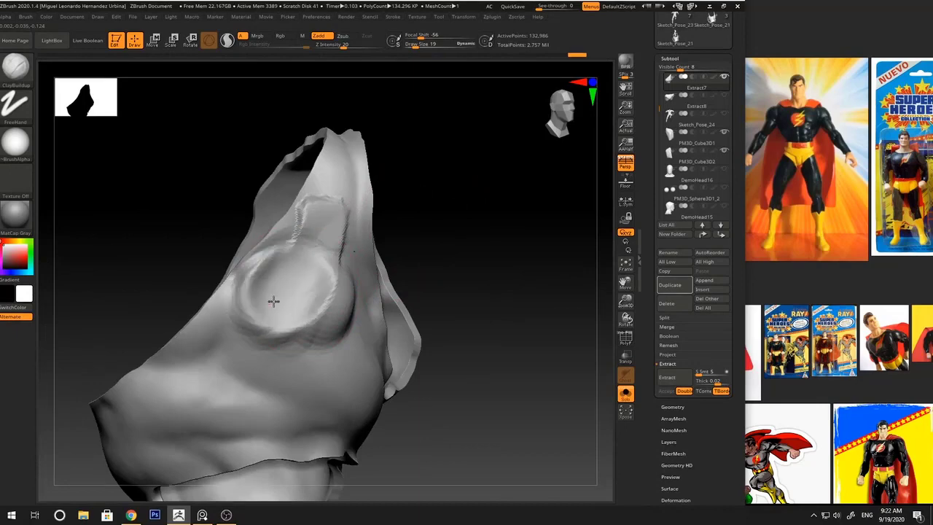
drag(427, 226, 571, 268)
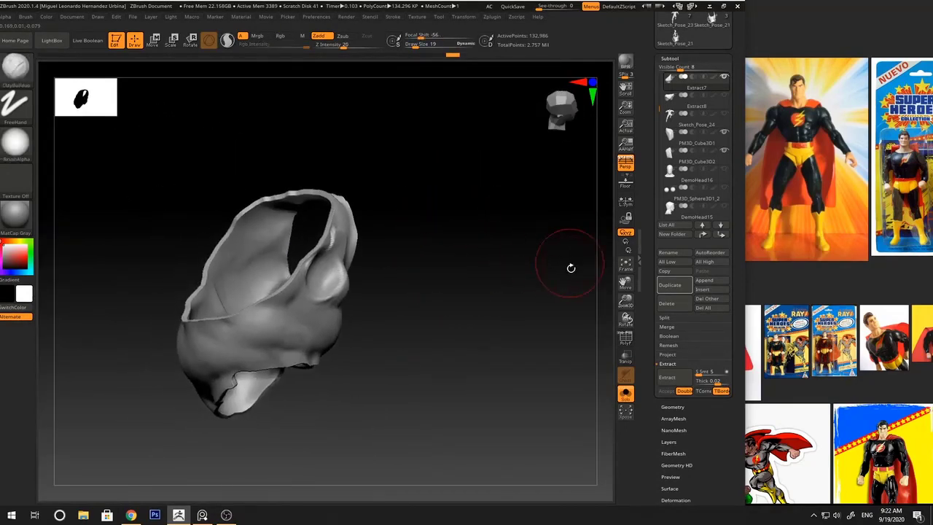
Set the DynaMesh SubProjection to 0 for the trunks
scroll(680, 362, down, 3)
click(671, 358)
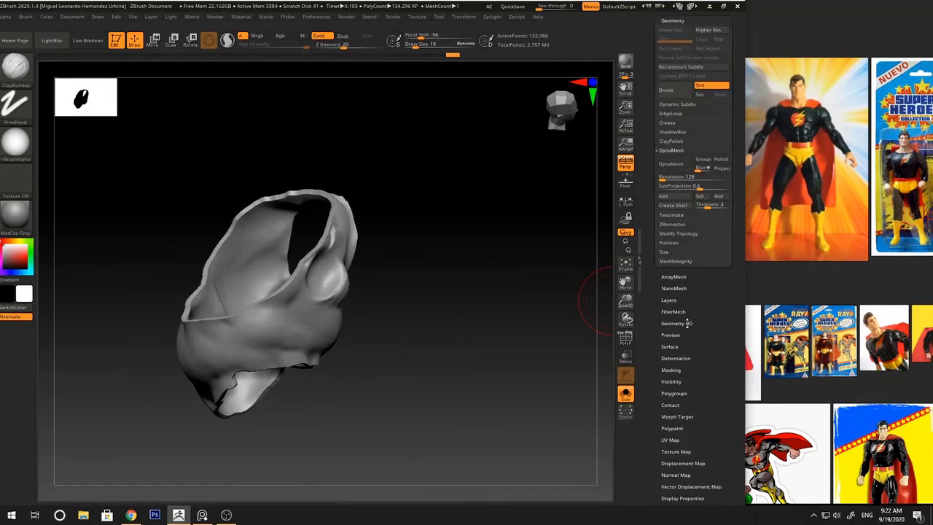
click(660, 186)
Try to DynaMesh the trunks at a resolution of 128
click(670, 164)
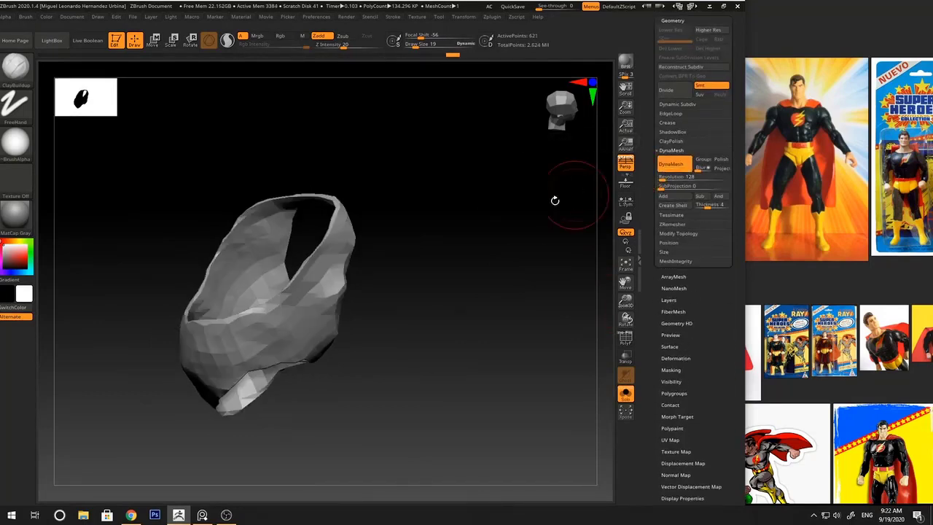
drag(556, 202, 501, 236)
key(ctrl+z)
DynaMesh the trunks at a resolution of 896
key(Return)
click(672, 165)
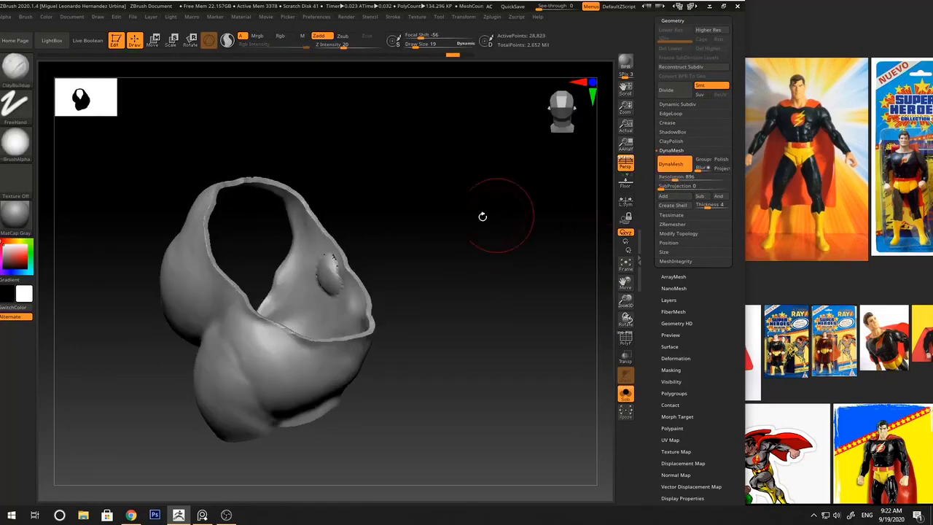
mouse_move(466, 219)
right_down()
mouse_move(393, 228)
mouse_move(510, 227)
mouse_move(371, 275)
mouse_move(407, 194)
mouse_move(461, 206)
right_up()
Sculpt into and above the side bump with the ClayBuildup and ClayTubes brushes at draw size 10
ctrl+right_drag(460, 206, 468, 237)
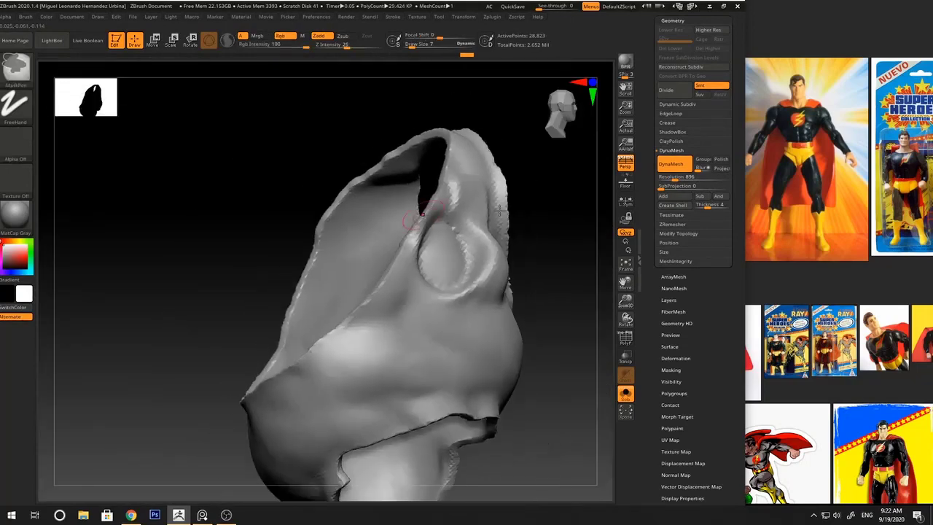
key(bracketright)
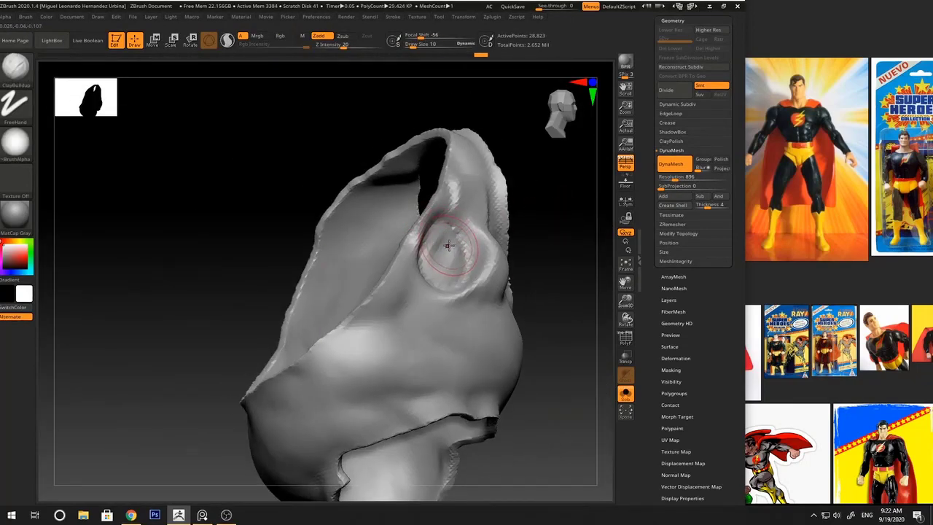
right_drag(437, 264, 500, 216)
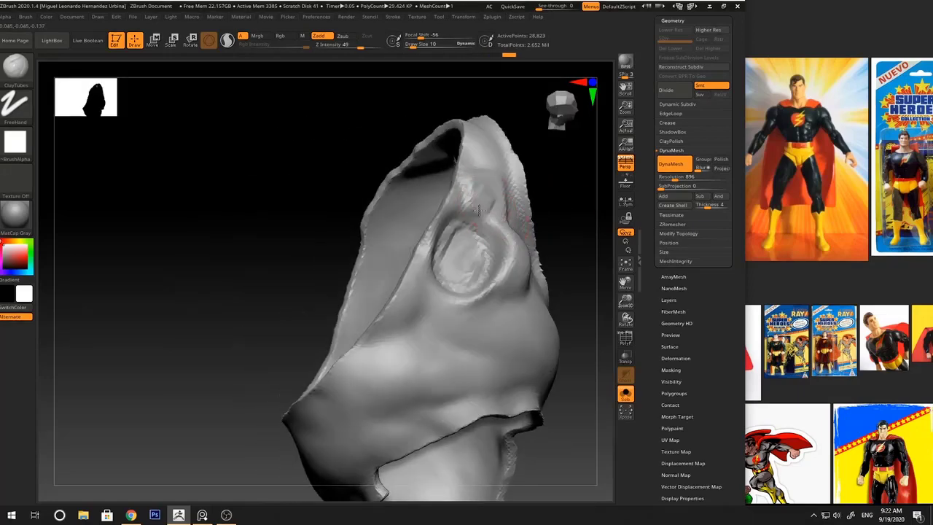
right_drag(553, 190, 529, 213)
right_drag(573, 167, 531, 198)
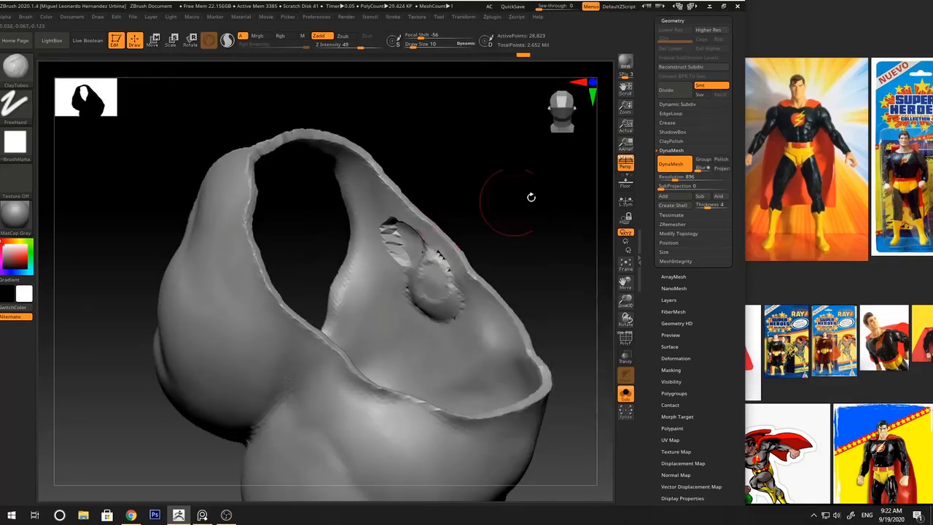
Recalculate the trunks' DynaMesh and check the remeshed surface with the polyframe
ctrl+drag(500, 181, 556, 241)
mouse_move(516, 204)
right_down()
mouse_move(474, 166)
mouse_move(503, 228)
mouse_move(548, 215)
mouse_move(569, 251)
mouse_move(514, 294)
mouse_move(531, 285)
right_up()
key(shift+f)
key(shift+f)
right_click(510, 273)
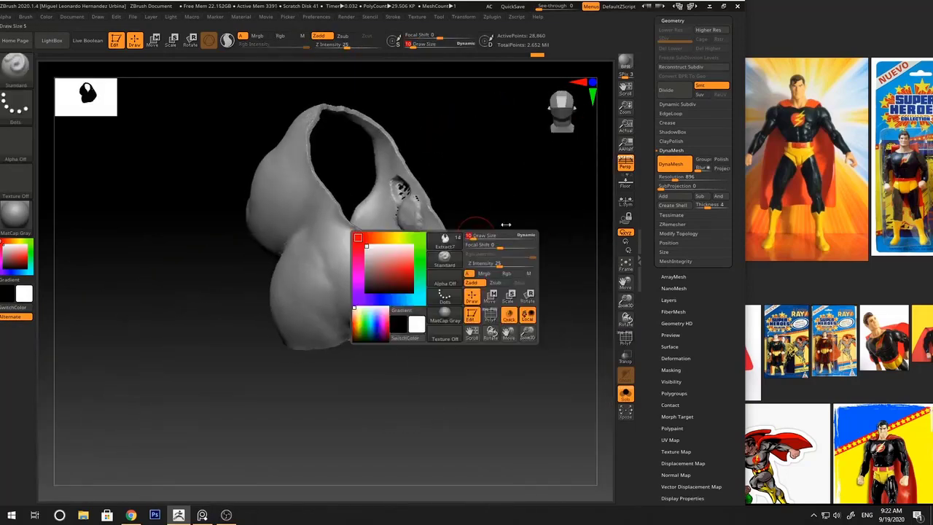
Delete the Extract7 test subtool and continue with the Extract8 trunks
right_drag(505, 223, 530, 209)
mouse_move(510, 220)
mouse_down()
mouse_move(497, 233)
mouse_move(519, 205)
mouse_up()
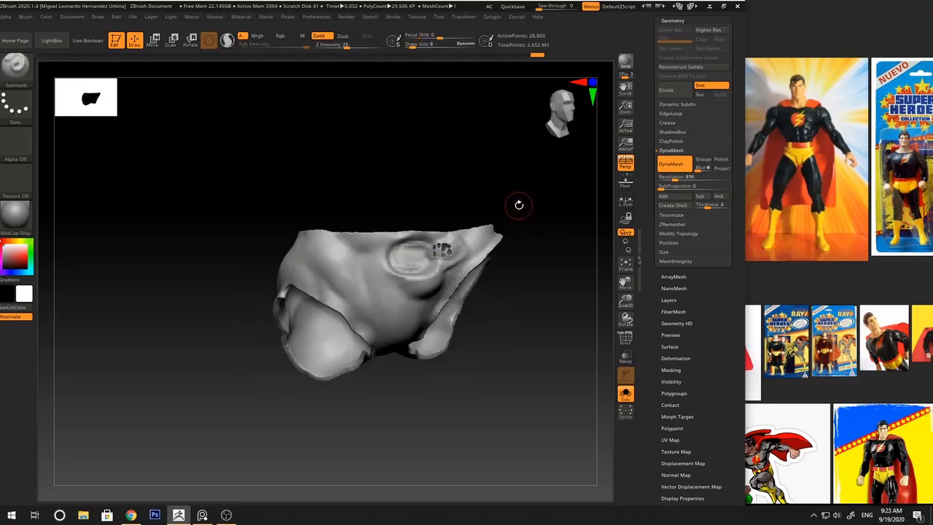
click(696, 20)
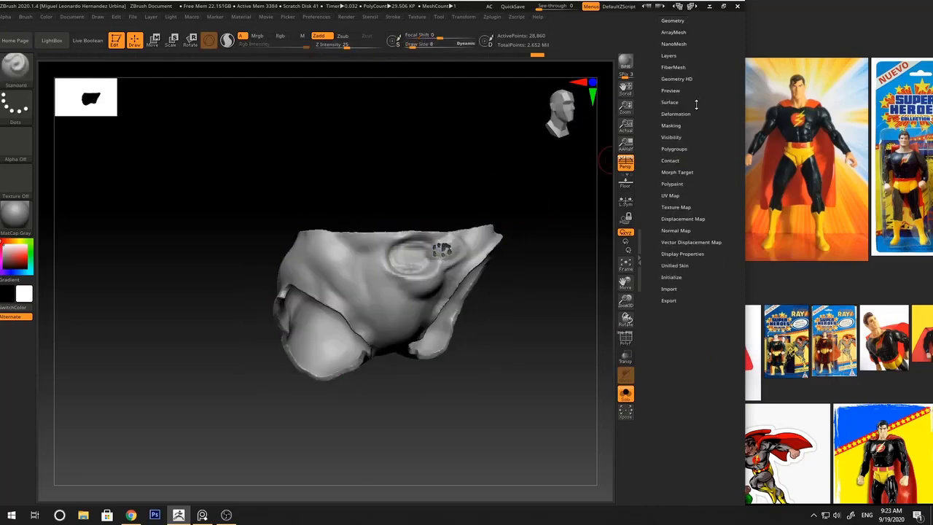
click(675, 22)
drag(737, 90, 737, 154)
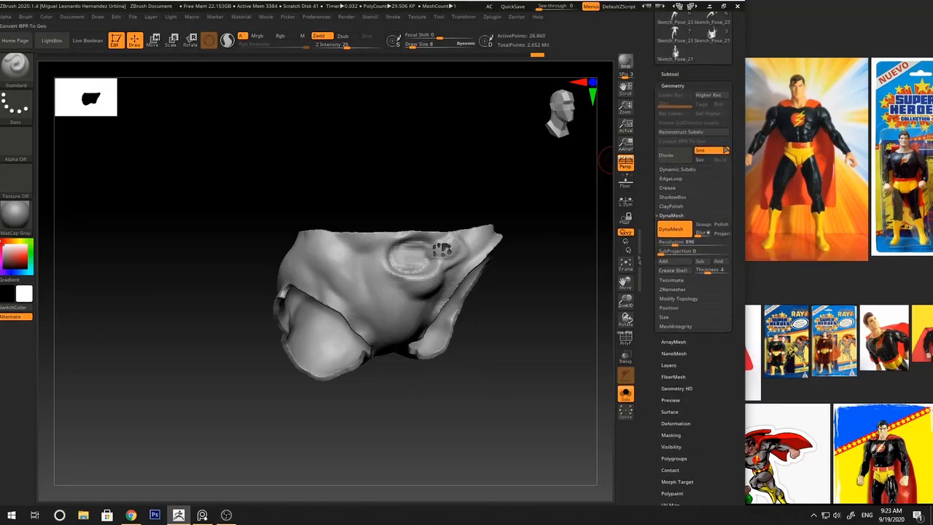
click(672, 77)
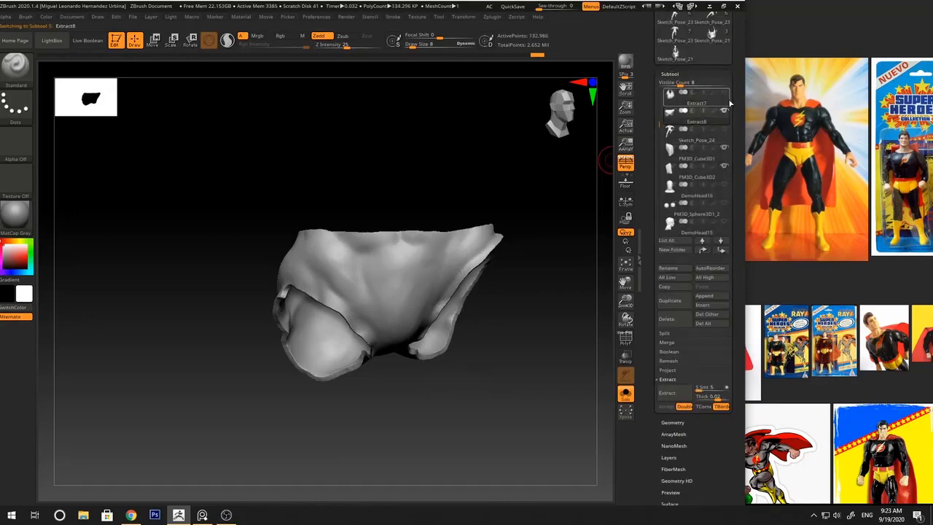
click(729, 100)
click(676, 325)
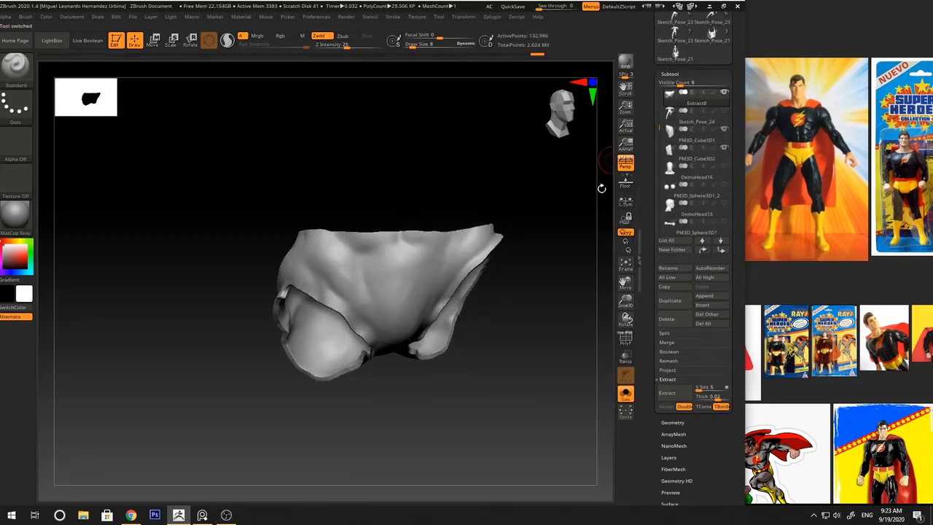
Isolate the inner polygroups of the Extract8 trunks in turn, mask each one and restore the full mesh
drag(602, 190, 256, 126)
ctrl+shift+click(425, 203)
ctrl+drag(559, 364, 313, 185)
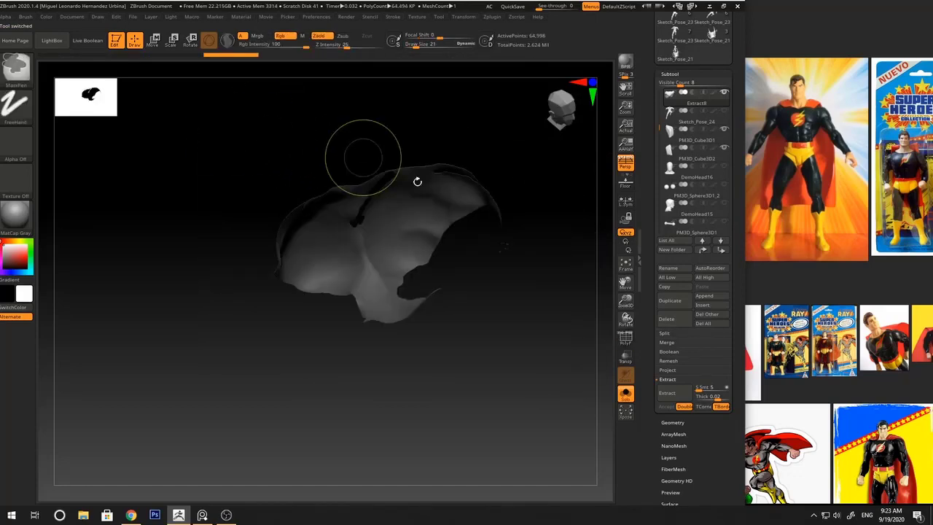
ctrl+shift+click(547, 191)
mouse_move(544, 185)
mouse_down()
mouse_move(512, 211)
mouse_move(538, 240)
mouse_move(501, 233)
mouse_up()
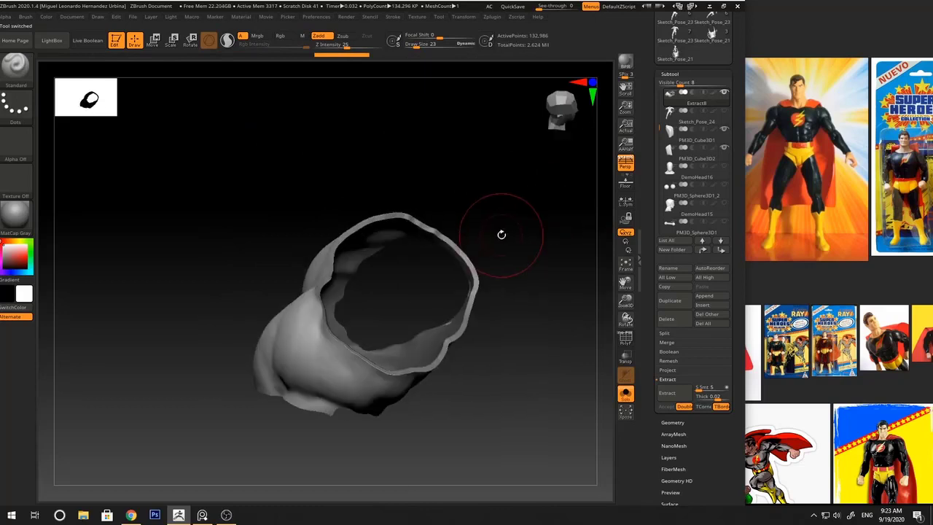
key(space)
drag(509, 281, 498, 213)
ctrl+shift+click(337, 253)
drag(433, 198, 283, 331)
ctrl+shift+click(446, 193)
Isolate the small leftover polygroup strips inside the waist opening, mask them and show the whole trunks again
key(f)
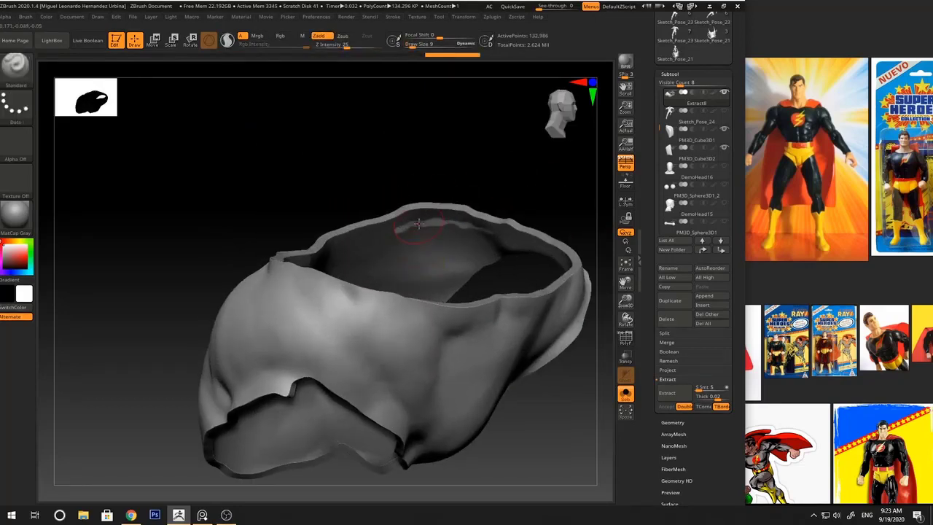
ctrl+shift+click(423, 227)
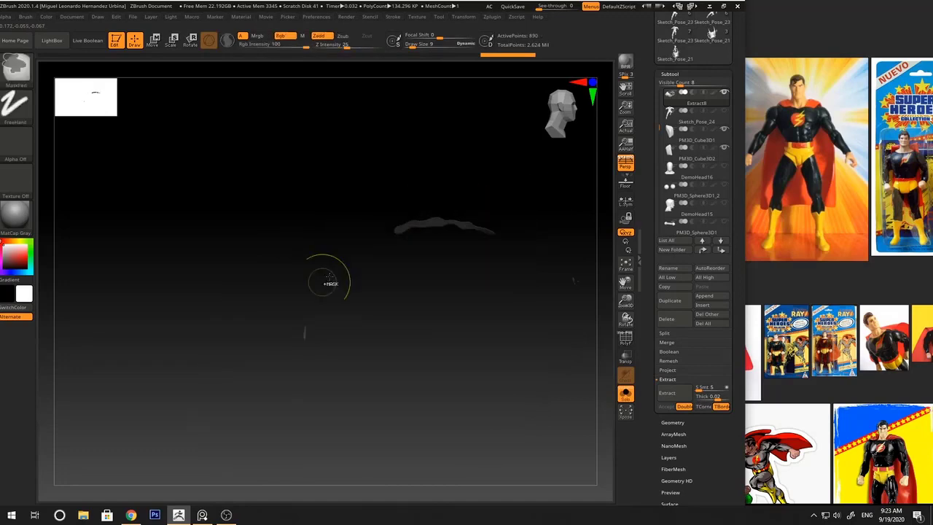
ctrl+drag(256, 301, 275, 328)
drag(291, 331, 400, 332)
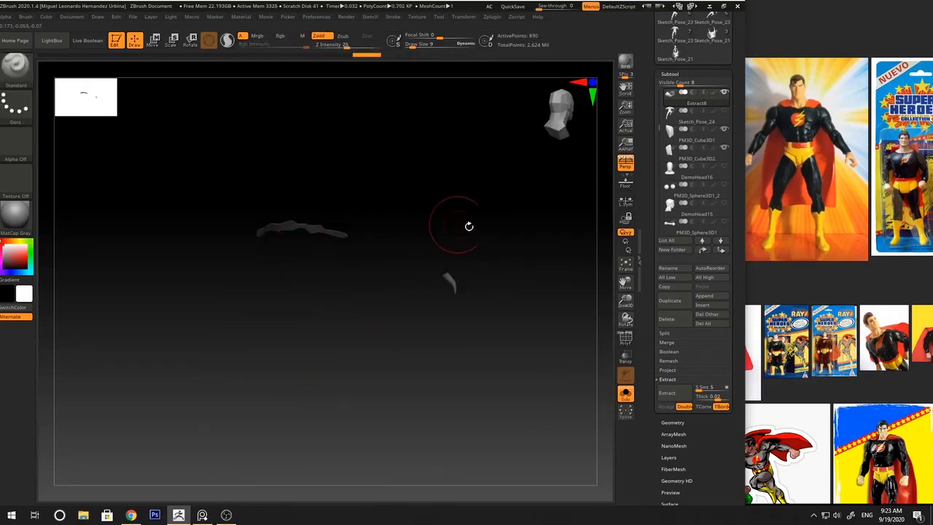
drag(468, 226, 390, 291)
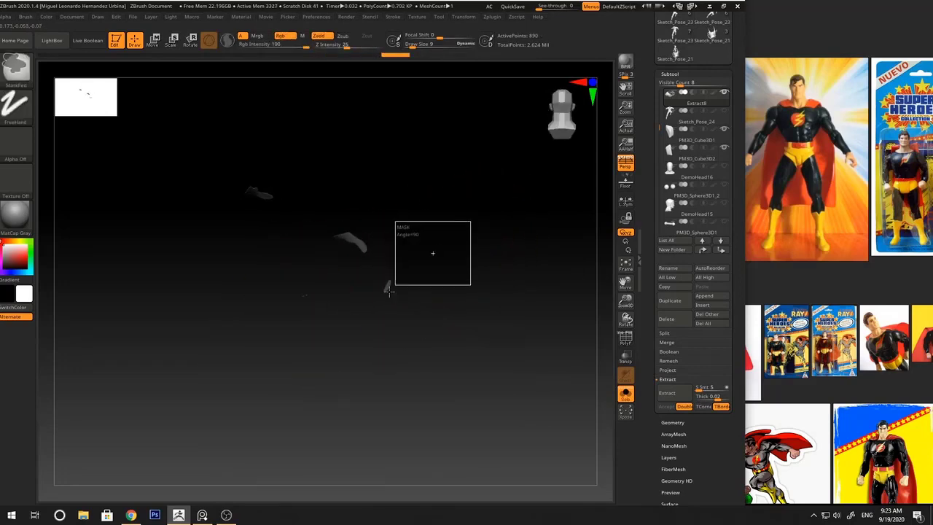
drag(465, 239, 476, 233)
mouse_move(525, 209)
ctrl+mouse_down()
mouse_move(429, 298)
mouse_move(357, 343)
ctrl+mouse_up()
ctrl+shift+click(510, 223)
With the outer surface masked, center the gizmo on the unmasked inner surface and scale it inward to collapse at the center
drag(516, 210, 507, 260)
key(w)
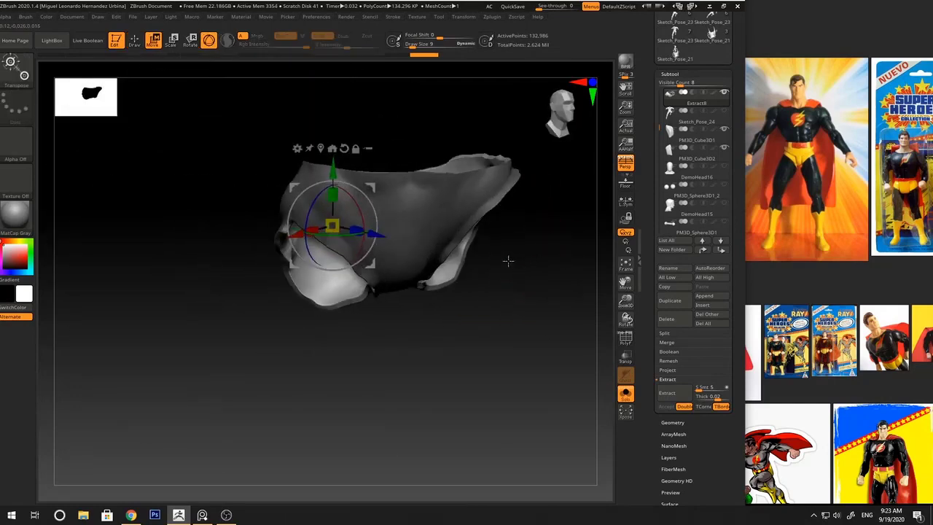
click(321, 149)
alt+drag(574, 204, 536, 249)
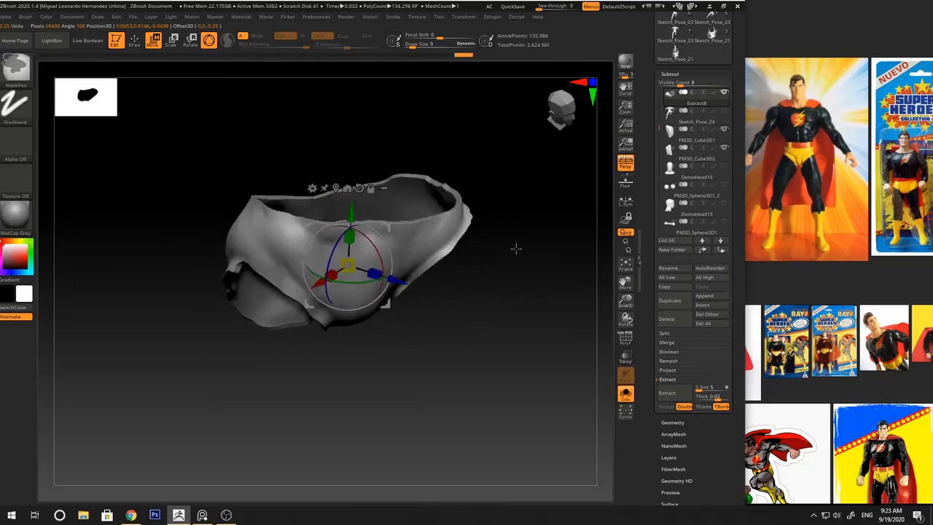
drag(518, 244, 530, 271)
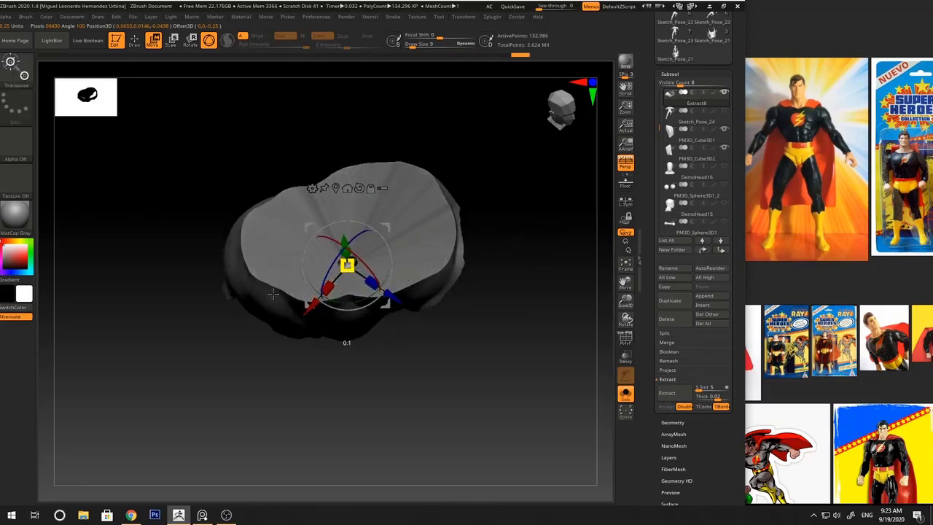
mouse_move(535, 209)
mouse_down()
mouse_move(499, 161)
mouse_move(496, 225)
mouse_move(535, 211)
mouse_move(528, 219)
mouse_move(527, 199)
mouse_move(540, 228)
mouse_move(515, 233)
mouse_move(531, 254)
mouse_move(539, 197)
mouse_move(548, 248)
mouse_up()
key(q)
key(e)
key(q)
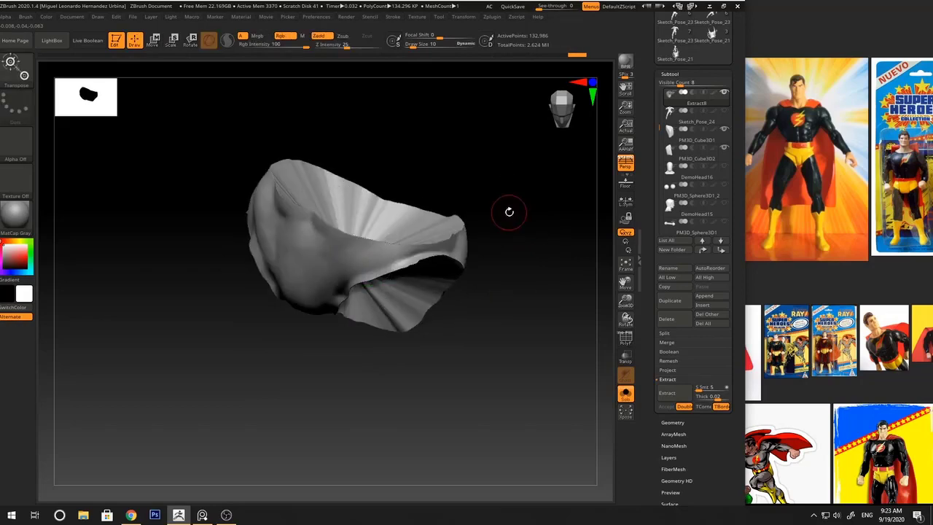
drag(508, 212, 569, 169)
key(w)
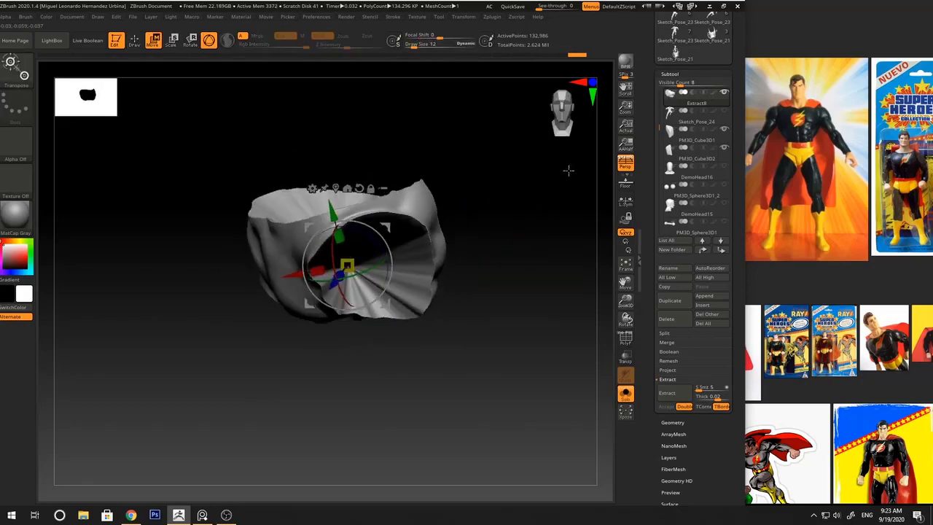
Try to DynaMesh the collapsed trunks at a resolution of 128
click(677, 74)
click(675, 179)
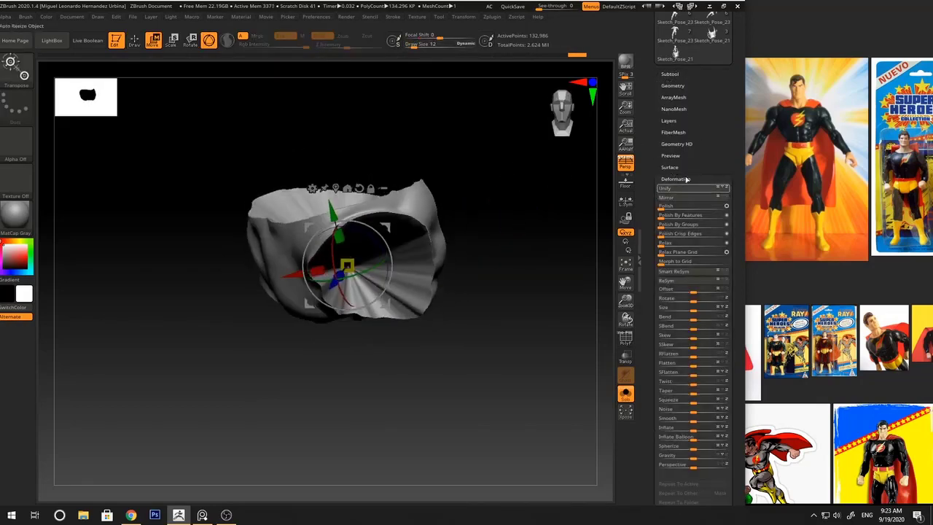
click(672, 86)
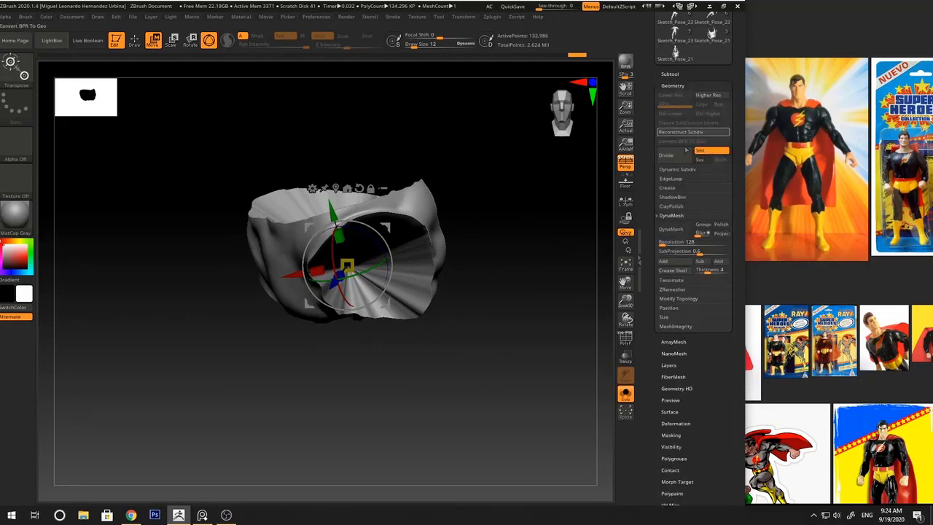
click(671, 233)
drag(522, 217, 610, 212)
key(ctrl+z)
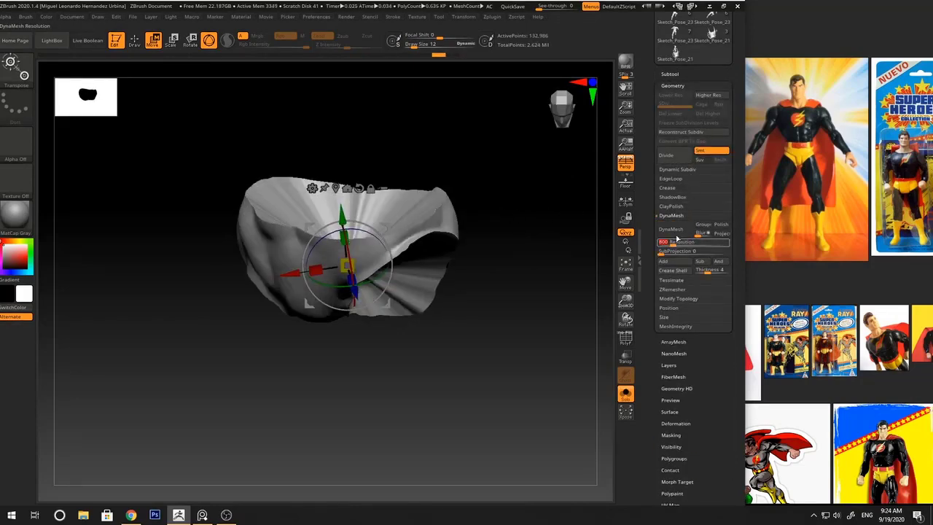
DynaMesh the trunks at a resolution of 800 with SubProjection 0
click(671, 229)
key(q)
mouse_move(483, 194)
mouse_down()
mouse_move(472, 245)
mouse_move(473, 171)
mouse_up()
drag(471, 214, 520, 206)
mouse_move(527, 331)
ctrl+shift+mouse_down()
mouse_move(514, 267)
mouse_move(416, 134)
ctrl+shift+mouse_up()
key(w)
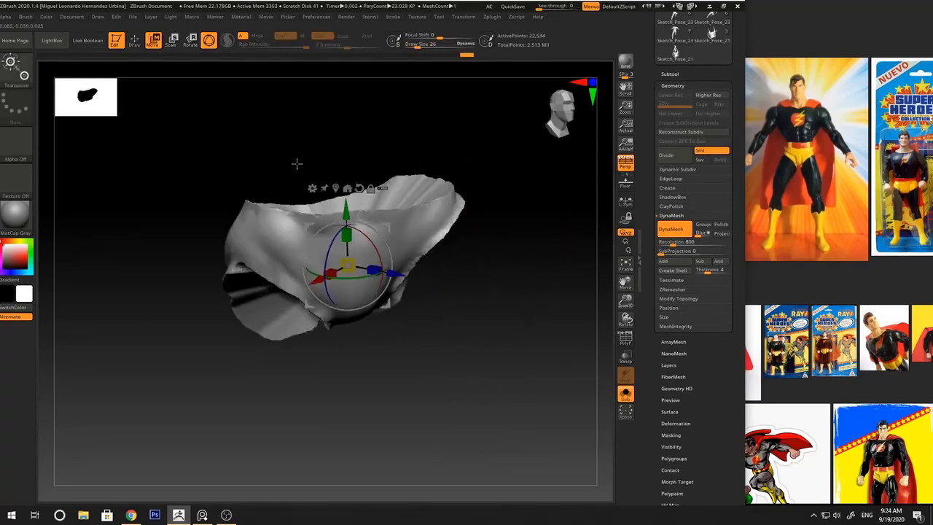
Isolate part of the trunks with the SelectRect brush to examine the collapsed inner surface, and restore the full mesh
click(22, 78)
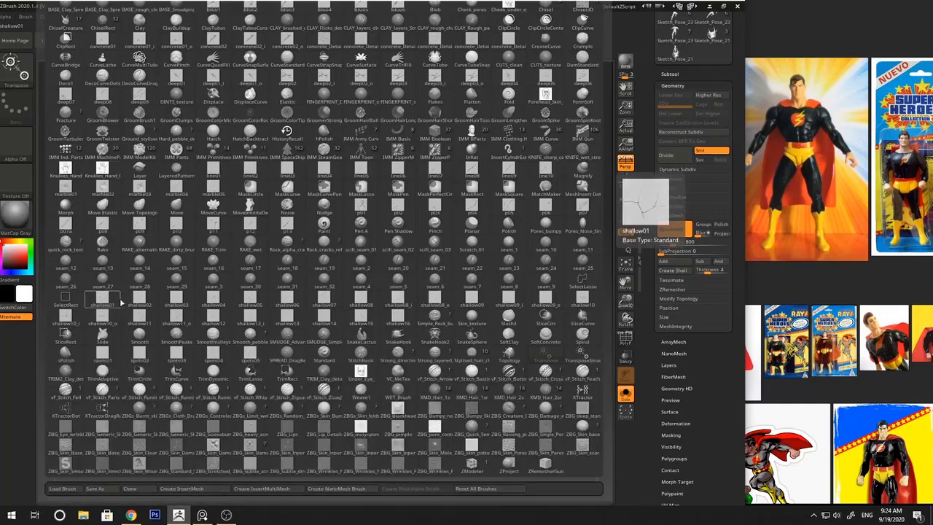
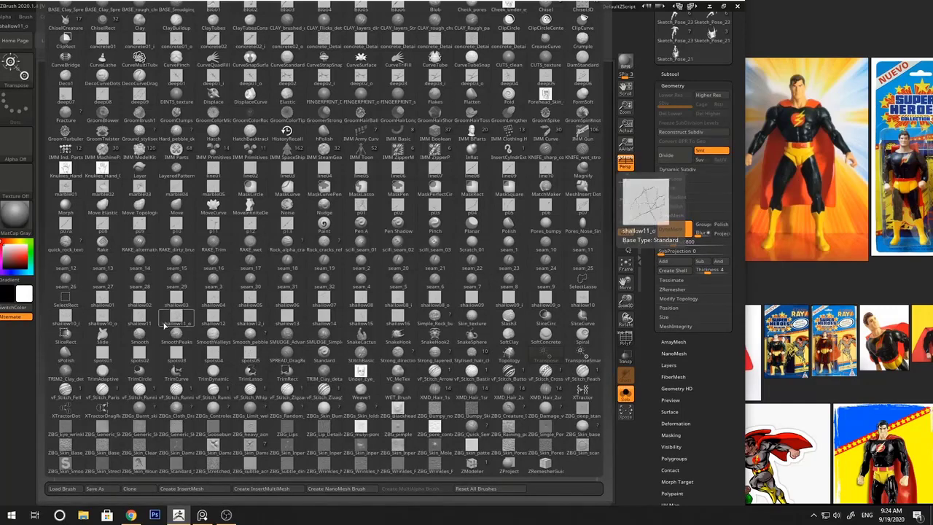
click(66, 305)
drag(502, 213, 503, 277)
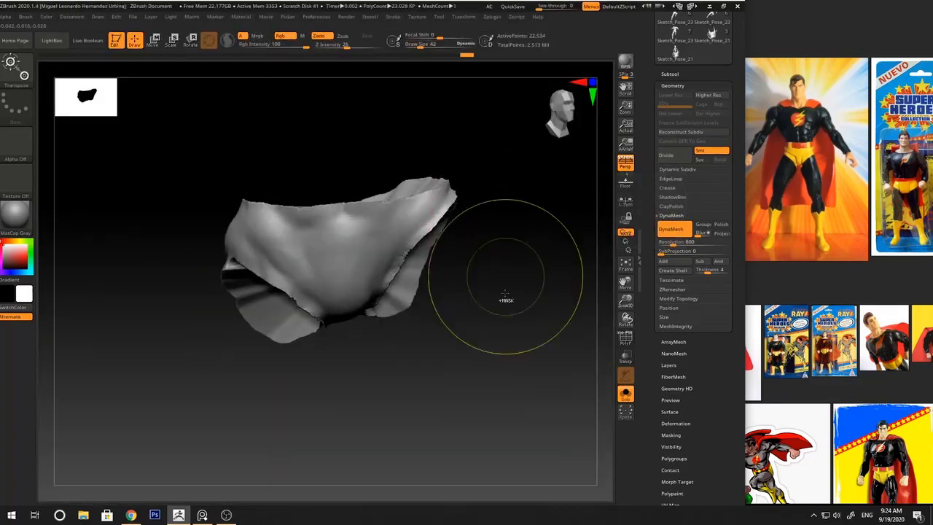
ctrl+shift+drag(509, 340, 349, 142)
key(w)
mouse_move(460, 160)
mouse_down()
mouse_move(506, 168)
mouse_move(485, 154)
mouse_move(518, 192)
mouse_move(493, 195)
mouse_move(494, 183)
mouse_move(541, 185)
mouse_move(523, 268)
mouse_up()
key(q)
key(w)
key(q)
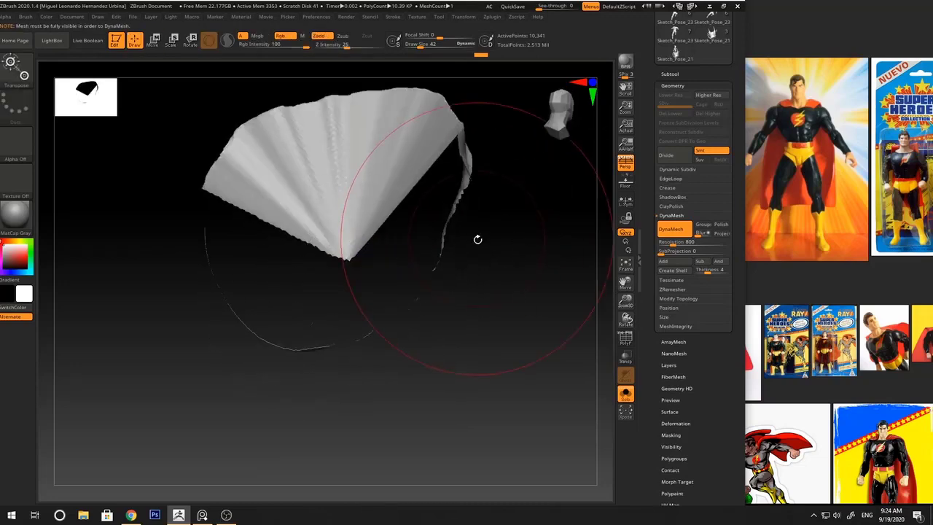
ctrl+shift+click(510, 235)
key(w)
mouse_move(514, 230)
mouse_down()
mouse_move(453, 238)
mouse_move(502, 199)
mouse_move(495, 212)
mouse_up()
Inflate the pinched center inside the leg opening with the Inflat brush at draw size 21 and smooth it
key(q)
key(b)
key(i)
key(n)
key(s)
drag(342, 258, 328, 277)
drag(460, 354, 536, 335)
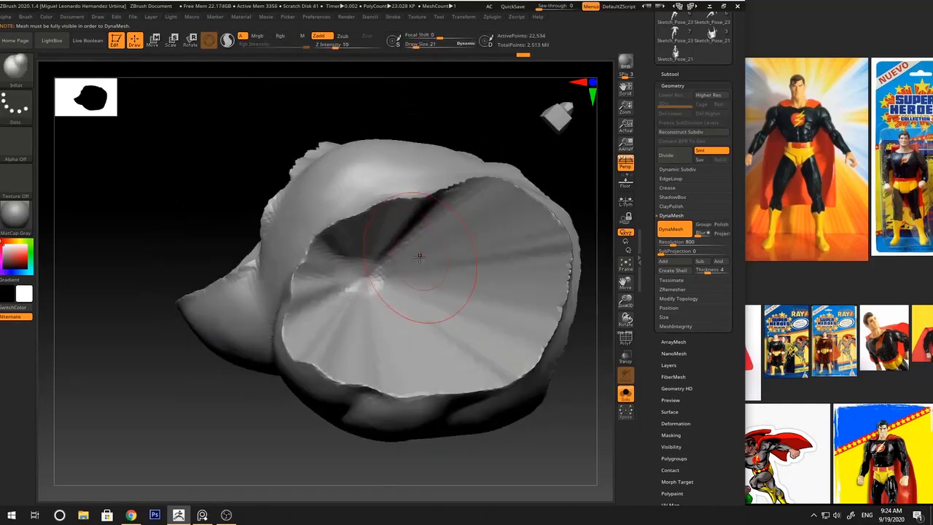
shift+drag(375, 291, 346, 295)
mouse_move(422, 113)
mouse_down()
mouse_move(535, 194)
mouse_move(545, 252)
mouse_up()
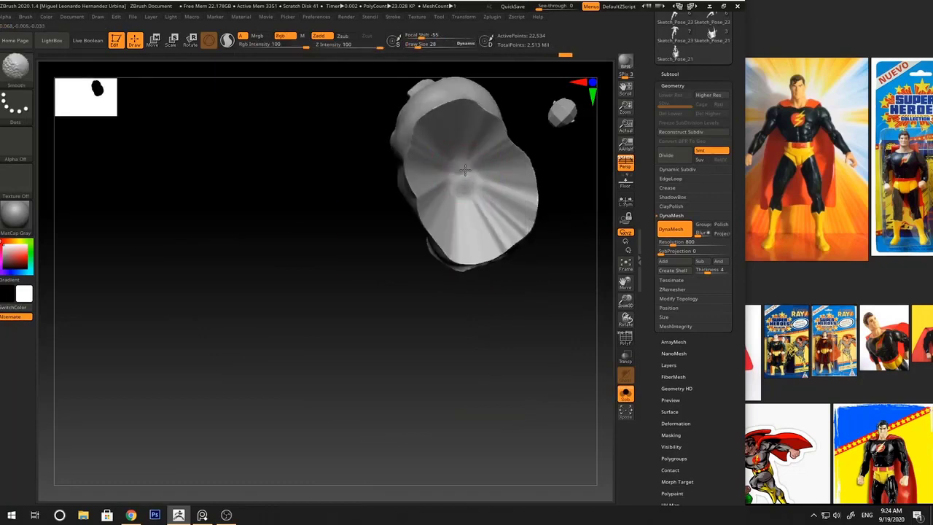
Recalculate the trunks' DynaMesh and check the result with part of the mesh hidden, ending with the full mesh shown
mouse_move(411, 262)
mouse_down()
mouse_move(260, 240)
mouse_move(427, 247)
mouse_up()
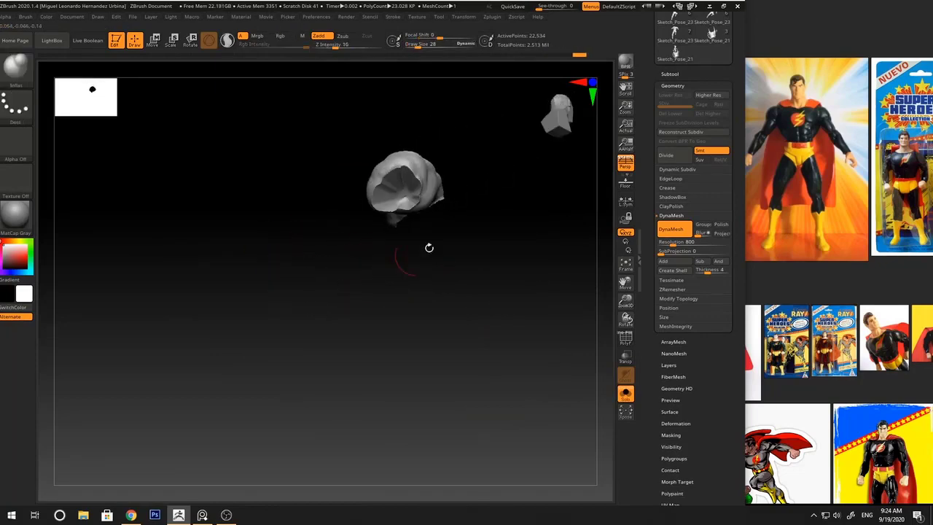
mouse_move(506, 216)
mouse_down()
mouse_move(451, 262)
mouse_move(370, 191)
mouse_move(495, 216)
mouse_move(562, 260)
mouse_move(537, 214)
mouse_move(523, 219)
mouse_move(464, 148)
mouse_move(508, 155)
mouse_move(462, 123)
mouse_move(457, 100)
mouse_up()
ctrl+shift+click(536, 276)
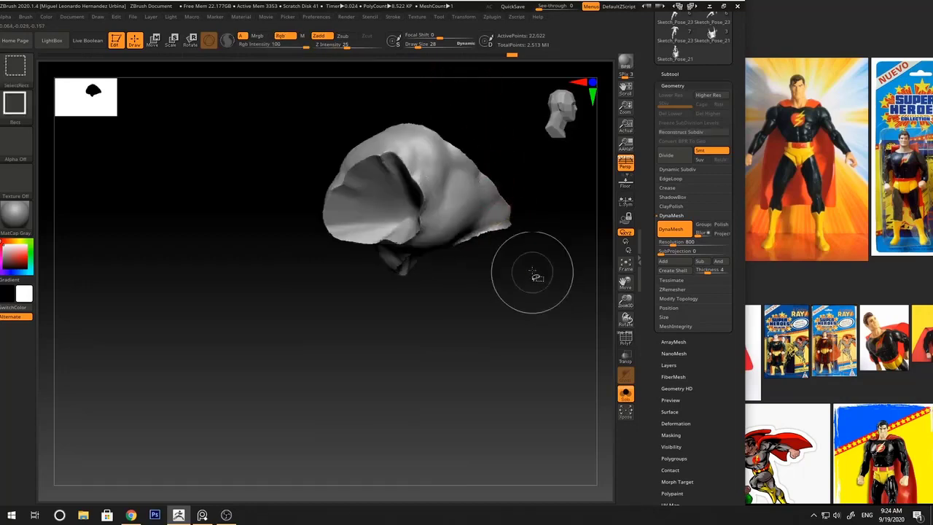
mouse_move(537, 275)
mouse_down()
mouse_move(556, 243)
mouse_move(531, 206)
mouse_move(591, 322)
mouse_up()
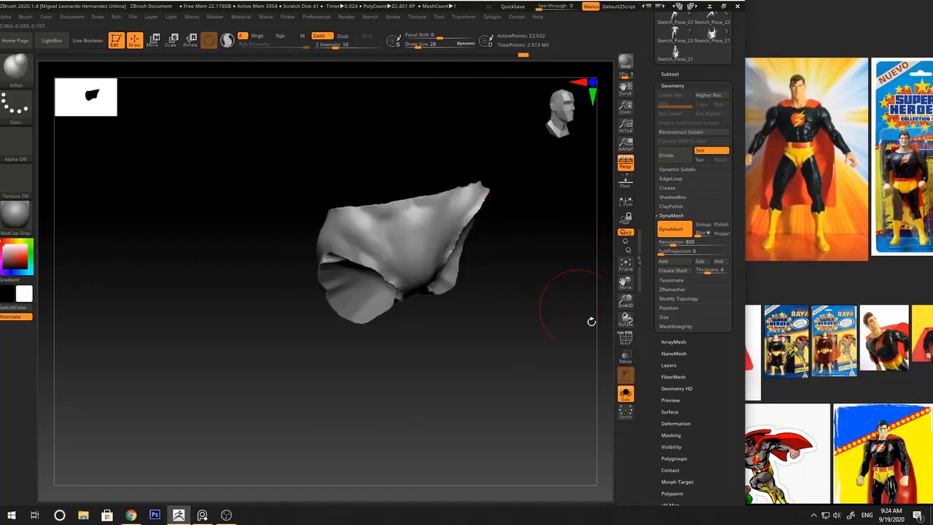
Turn off solo mode to show the whole figure and choose the DamStandard brush at draw size 15
click(625, 394)
mouse_move(531, 200)
alt+mouse_down()
mouse_move(531, 164)
mouse_move(531, 192)
alt+mouse_up()
key(space)
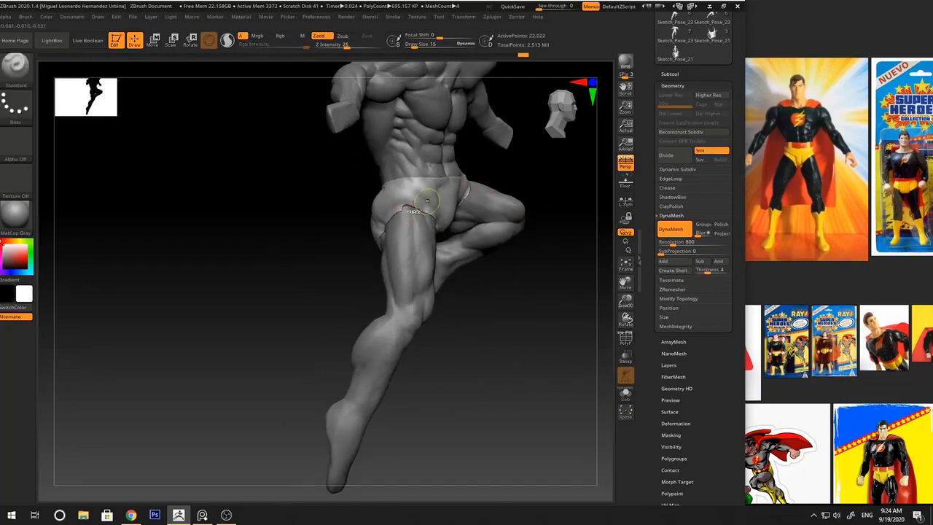
ctrl+right_drag(414, 211, 396, 218)
key(b)
key(d)
key(s)
drag(324, 260, 396, 211)
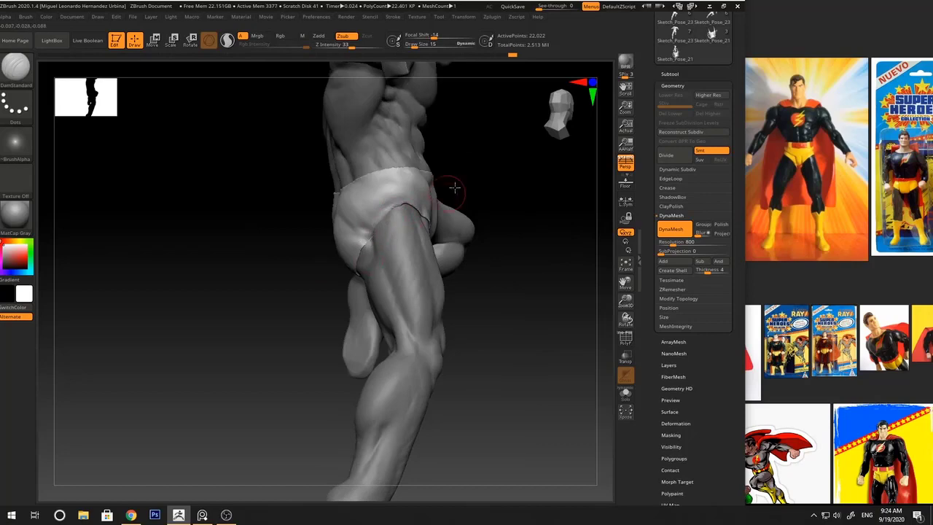
mouse_move(454, 188)
mouse_down()
mouse_move(386, 217)
mouse_move(422, 208)
mouse_move(411, 205)
mouse_move(466, 235)
mouse_up()
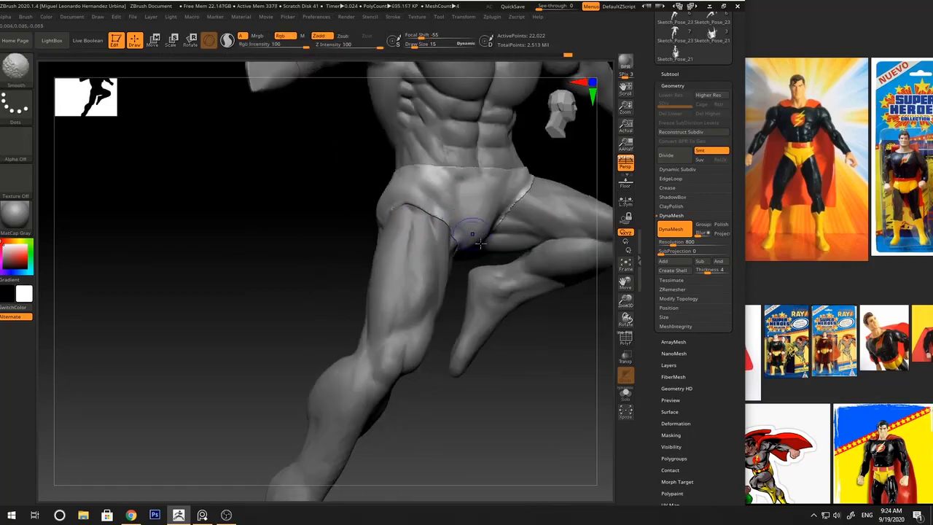
Adjust the trunks' jagged edge around the straight leg with the Move brush, raising the draw size to 19
key(b)
key(m)
key(v)
mouse_move(329, 245)
mouse_down()
mouse_move(318, 249)
mouse_move(447, 224)
mouse_up()
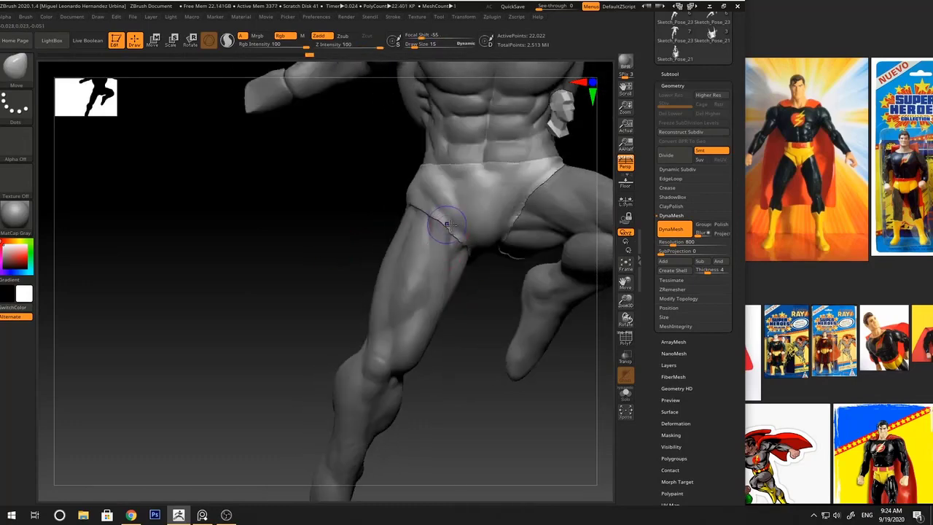
key(s)
click(434, 215)
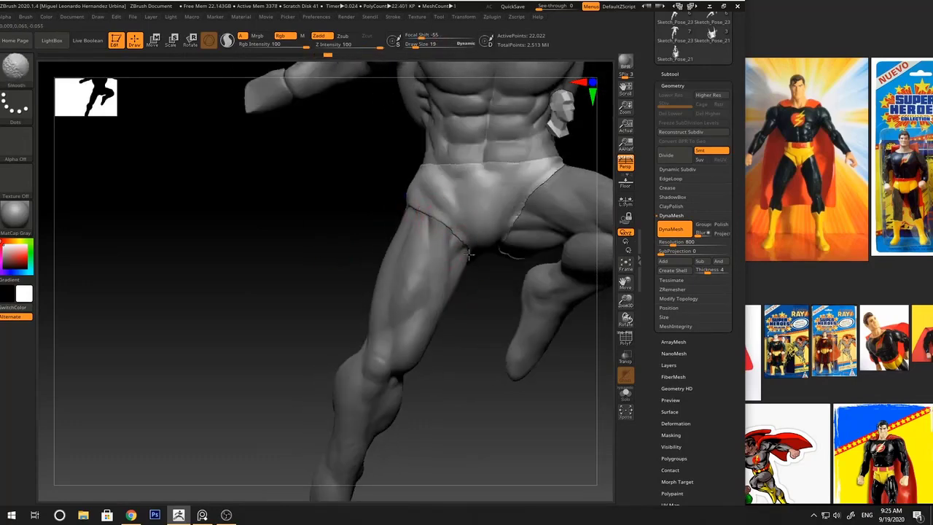
Smooth the trunks' edges along the leg openings and at the waist above the raised leg
drag(382, 207, 299, 218)
ctrl+right_drag(300, 219, 379, 212)
mouse_move(379, 211)
mouse_down()
mouse_move(518, 219)
mouse_move(390, 226)
mouse_up()
mouse_move(389, 226)
ctrl+right_down()
mouse_move(379, 292)
mouse_move(351, 220)
ctrl+right_up()
drag(432, 198, 362, 218)
ctrl+right_drag(392, 266, 437, 211)
drag(531, 203, 496, 207)
ctrl+right_drag(496, 207, 430, 255)
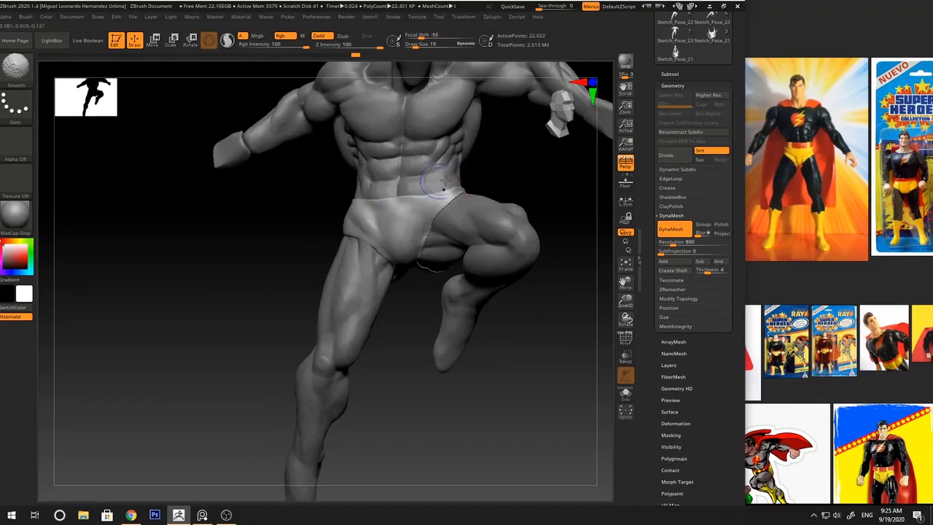
Adjust the trunks' waist edge with the Move brush at draw size 28 and smooth the area above the straight leg
mouse_move(481, 175)
mouse_down()
mouse_move(521, 187)
mouse_move(484, 193)
mouse_up()
key(space)
key(b)
key(m)
key(v)
key(space)
drag(398, 216, 394, 215)
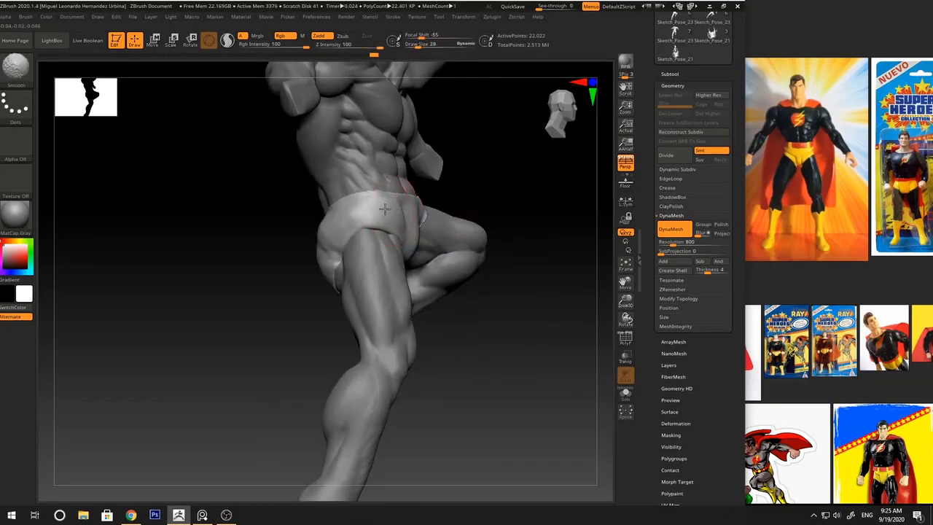
ctrl+right_drag(378, 194, 430, 145)
drag(527, 202, 481, 204)
mouse_move(481, 203)
ctrl+right_down()
mouse_move(430, 258)
mouse_move(406, 226)
ctrl+right_up()
Choose the ClayBuildup brush and smooth the trunks around the crotch beside the raised thigh
key(b)
key(c)
key(b)
key(shift)
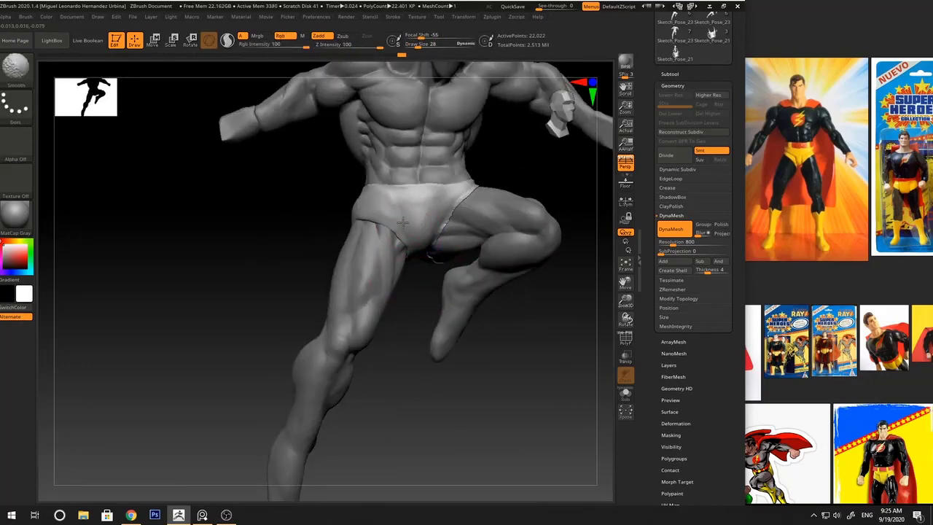
right_drag(426, 277, 437, 258)
shift+drag(437, 260, 443, 271)
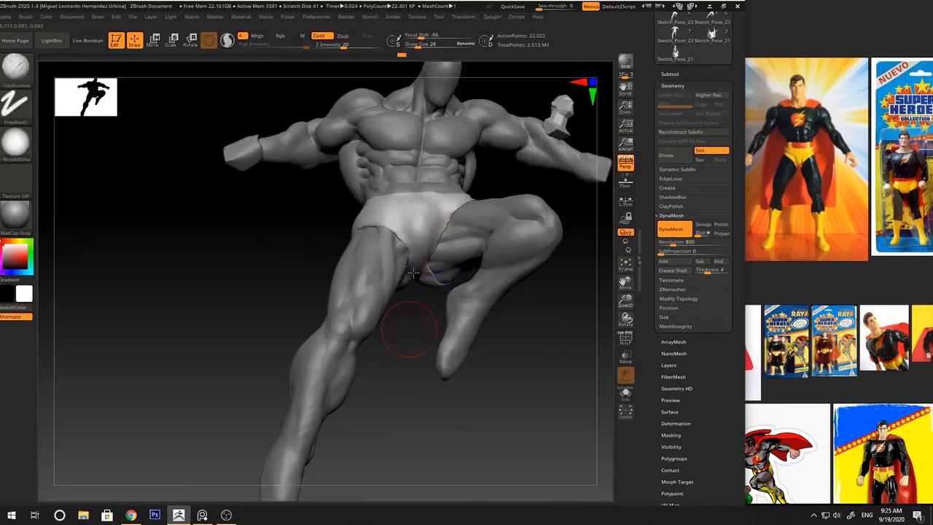
Reshape the trunks' crotch and the leg-opening edge under the raised thigh with the Move brush
right_drag(408, 327, 415, 292)
key(b)
key(m)
key(v)
key(space)
drag(406, 303, 401, 302)
right_drag(413, 292, 437, 248)
drag(525, 248, 481, 249)
ctrl+right_drag(481, 249, 496, 284)
drag(495, 284, 539, 281)
mouse_move(437, 204)
ctrl+right_down()
mouse_move(408, 232)
mouse_move(452, 210)
mouse_move(350, 267)
ctrl+right_up()
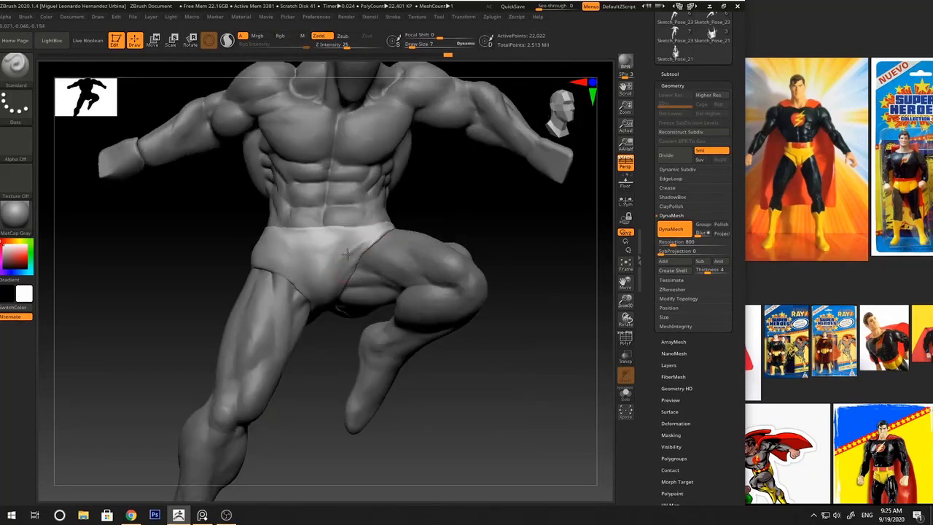
Sculpt fabric folds on the trunks at the raised hip with the Standard brush at draw size 7, and choose the Inflate brush
drag(360, 238, 383, 229)
mouse_move(383, 229)
right_down()
mouse_move(357, 234)
mouse_move(391, 225)
right_up()
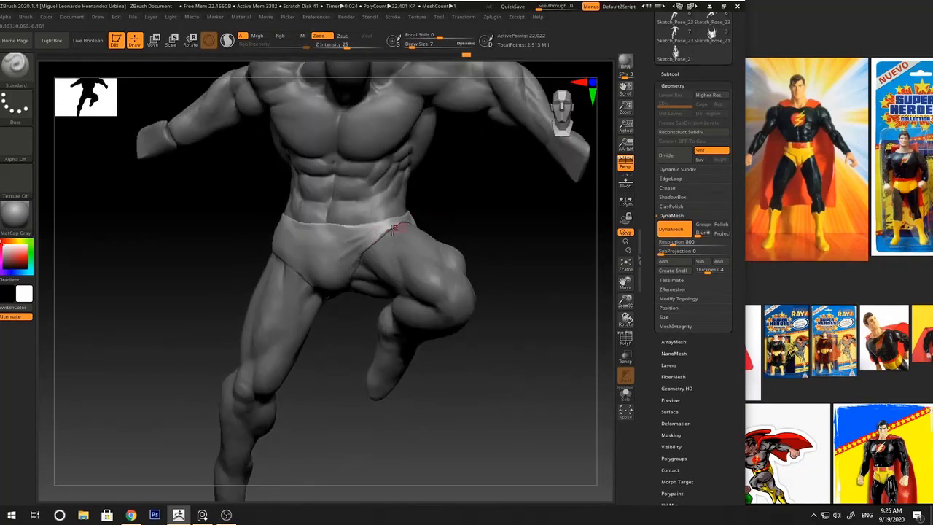
key(b)
key(d)
key(s)
key(space)
mouse_move(451, 202)
right_down()
mouse_move(401, 224)
mouse_move(407, 219)
right_up()
key(b)
key(i)
key(n)
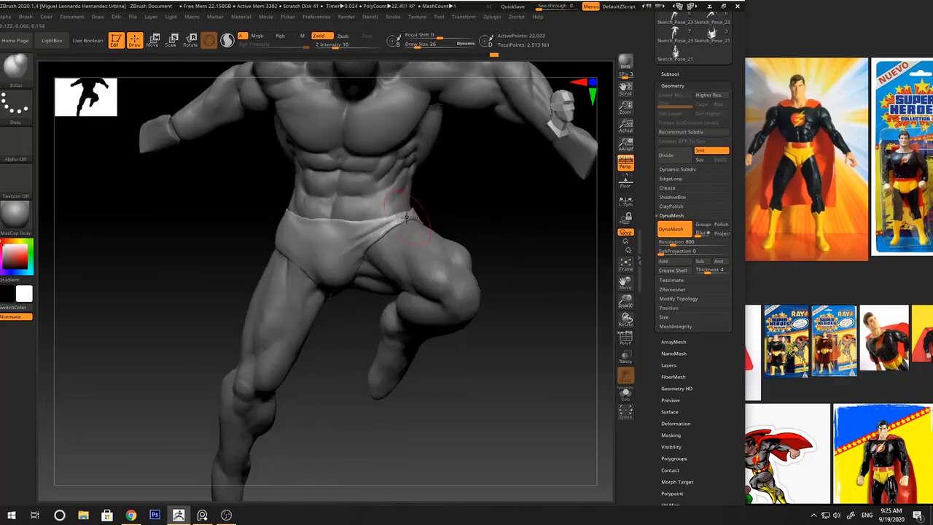
Sculpt fabric folds across the front and straight-leg side of the trunks with the Standard brush at draw size 10
key(b)
key(s)
key(t)
mouse_move(459, 201)
right_down()
mouse_move(425, 218)
mouse_move(273, 221)
mouse_move(530, 309)
mouse_move(389, 252)
mouse_move(393, 237)
mouse_move(329, 245)
mouse_move(354, 225)
right_up()
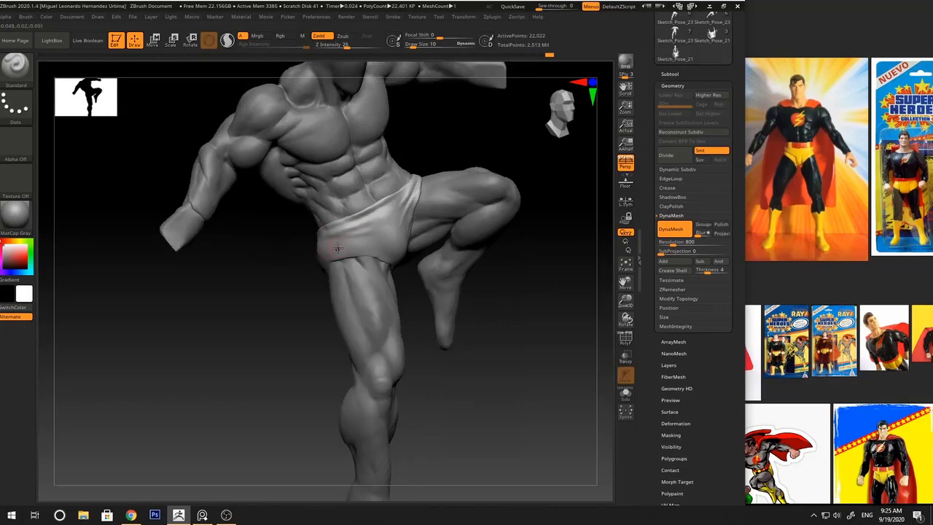
ctrl+right_drag(325, 235, 338, 246)
ctrl+right_drag(404, 230, 510, 255)
mouse_move(321, 230)
ctrl+right_down()
mouse_move(324, 251)
mouse_move(302, 260)
mouse_move(312, 262)
ctrl+right_up()
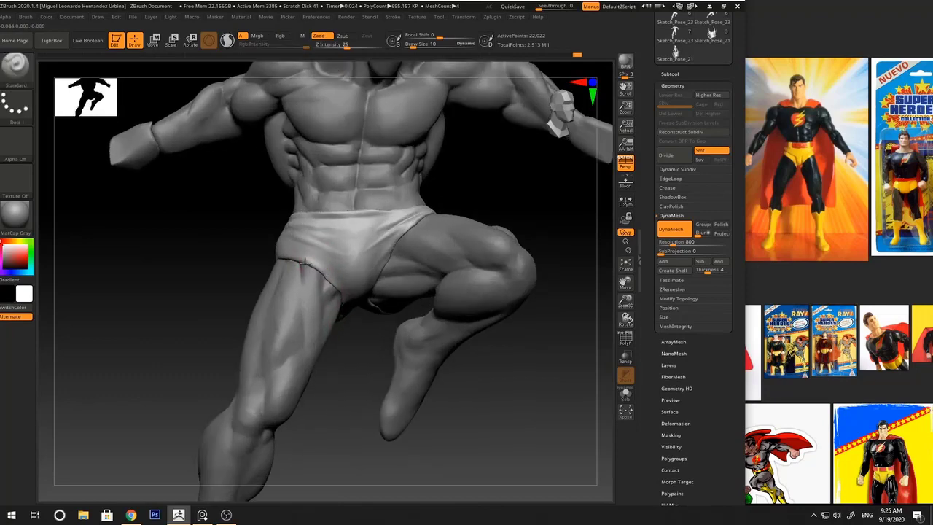
Adjust the trunks' leg-opening edge at the straight leg and crotch with the Move brush at draw size 21
mouse_move(343, 322)
ctrl+right_down()
mouse_move(332, 251)
mouse_move(350, 264)
mouse_move(330, 279)
ctrl+right_up()
key(b)
key(m)
key(v)
key(space)
drag(329, 279, 333, 278)
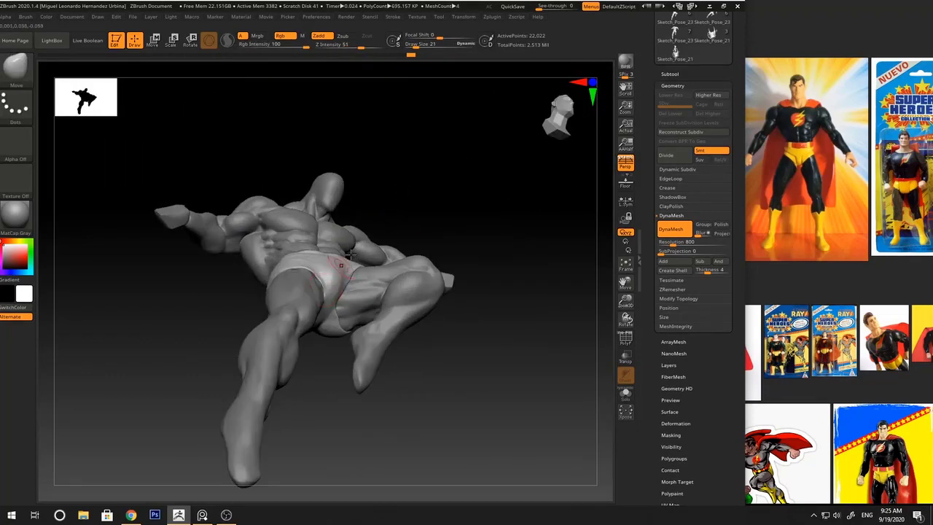
right_drag(338, 265, 323, 281)
mouse_move(339, 220)
right_down()
mouse_move(502, 318)
mouse_move(506, 258)
mouse_move(364, 277)
mouse_move(304, 267)
right_up()
Refine the folds along the straight leg's opening with the DamStandard brush at draw size 8 and smooth them
key(b)
key(d)
key(s)
key(space)
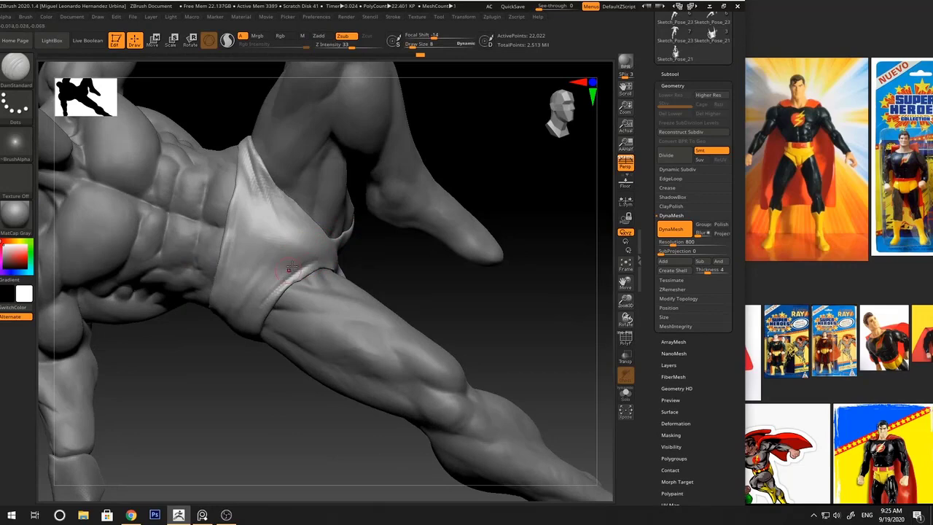
shift+drag(263, 308, 302, 276)
ctrl+right_drag(302, 275, 350, 219)
ctrl+right_drag(349, 218, 420, 175)
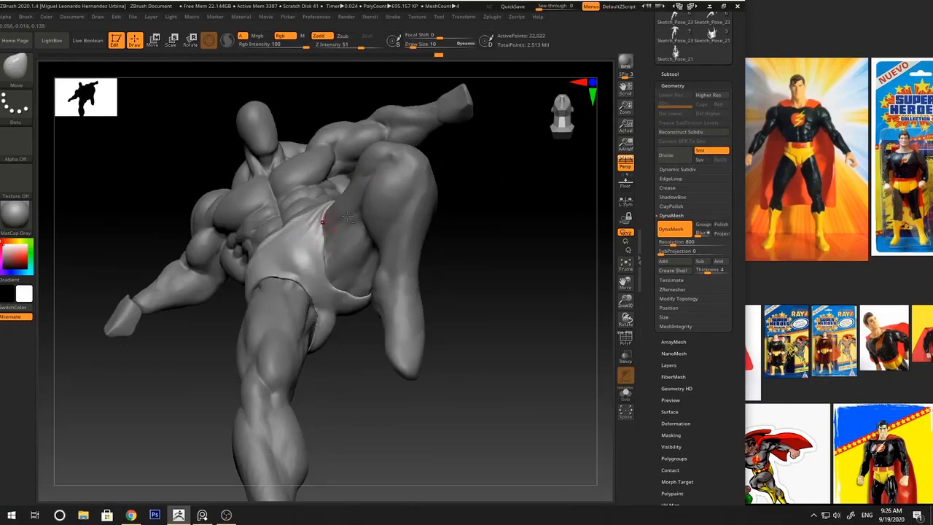
Fit the trunks' edge around the raised thigh with the Move brush at draw size 21 and smooth the front folds
right_drag(408, 219, 314, 227)
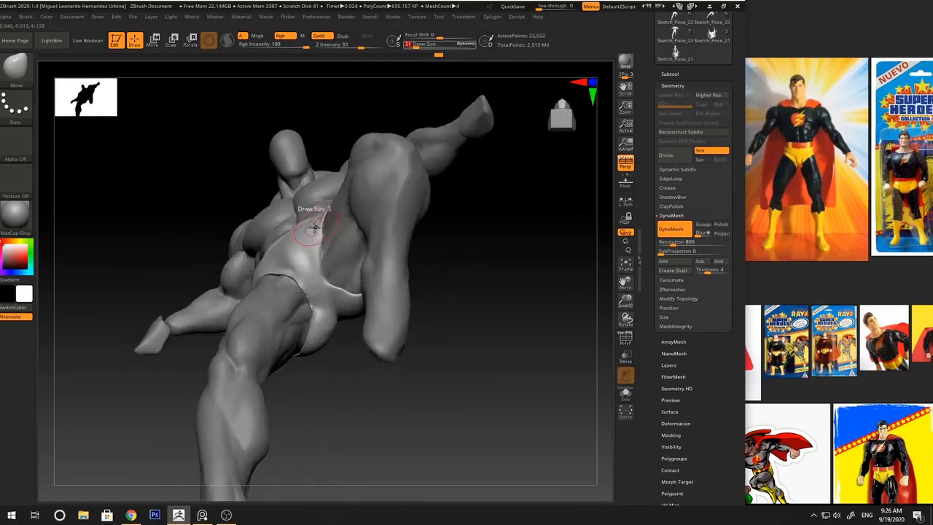
right_drag(481, 219, 432, 233)
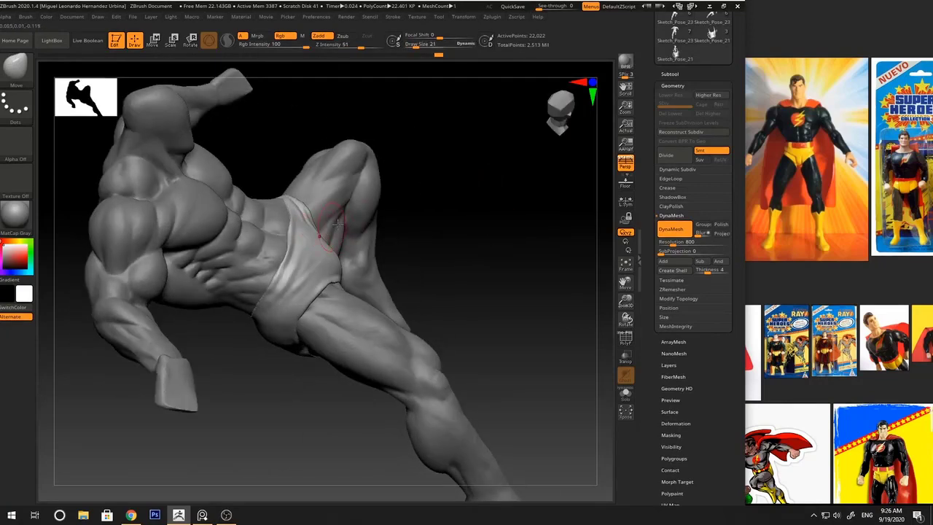
right_drag(338, 224, 318, 222)
mouse_move(411, 167)
ctrl+right_down()
mouse_move(386, 183)
mouse_move(376, 171)
ctrl+right_up()
mouse_move(459, 188)
right_down()
mouse_move(457, 150)
mouse_move(423, 196)
mouse_move(510, 209)
right_up()
mouse_move(340, 243)
ctrl+right_down()
mouse_move(400, 218)
mouse_move(430, 188)
ctrl+right_up()
right_drag(430, 188, 373, 204)
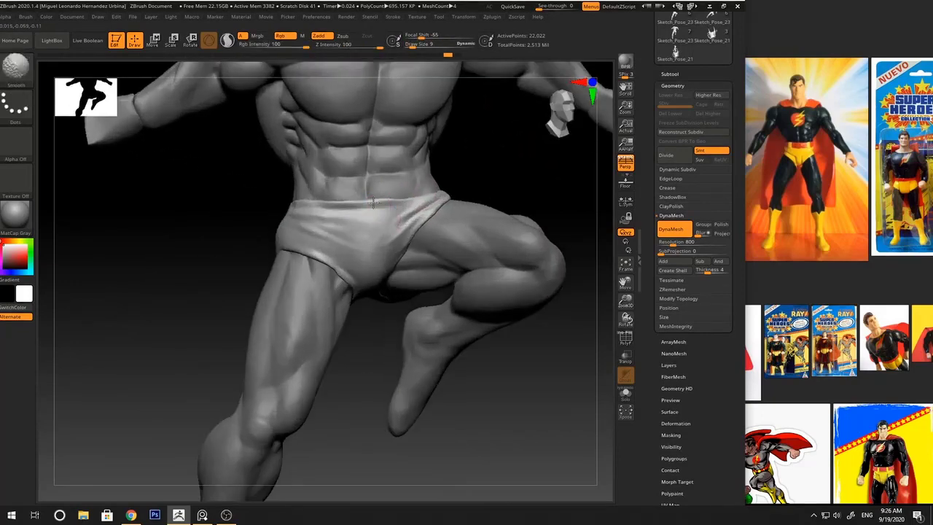
Raise the draw size to 26 and smooth the seat of the trunks and the rear leg-opening edges
ctrl+right_drag(455, 177, 466, 217)
ctrl+right_drag(467, 217, 396, 219)
key(space)
drag(384, 204, 391, 205)
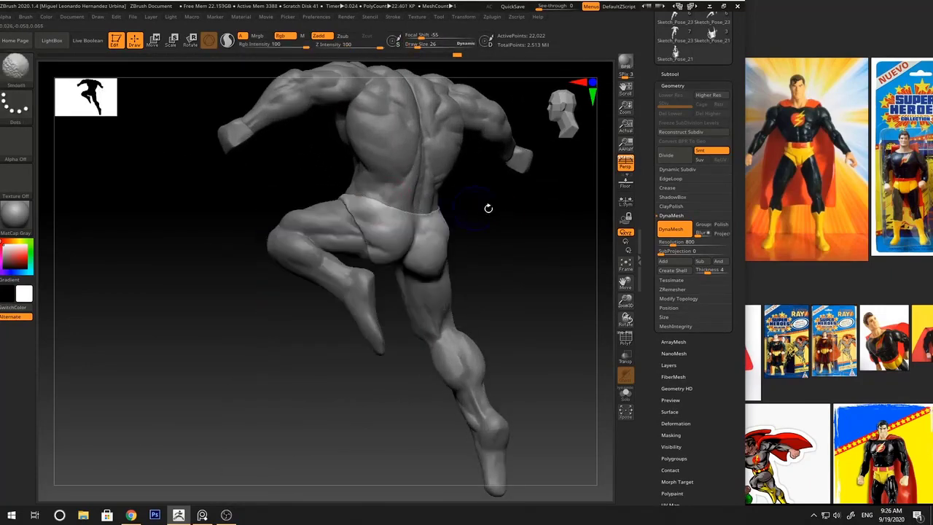
right_drag(489, 207, 456, 209)
right_drag(379, 194, 430, 201)
right_drag(391, 222, 372, 266)
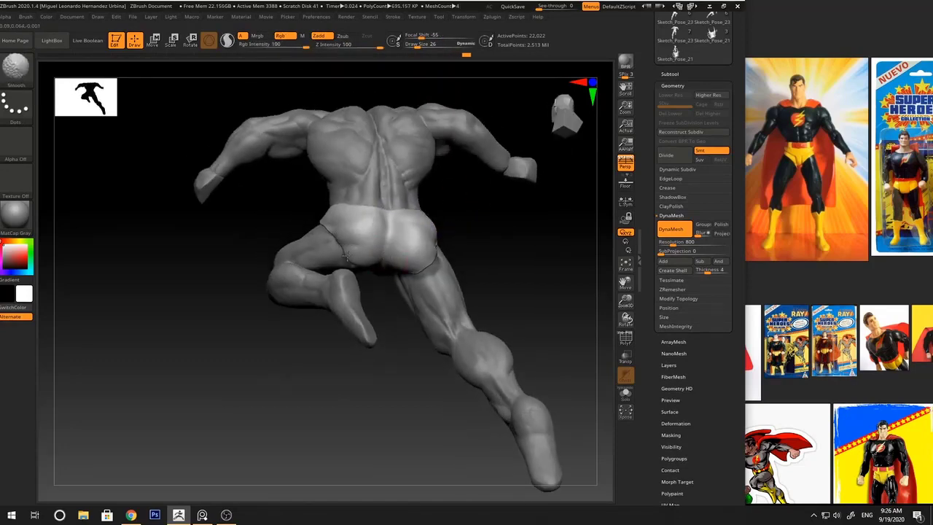
right_drag(327, 228, 414, 274)
mouse_move(485, 239)
right_down()
mouse_move(429, 267)
mouse_move(442, 255)
right_up()
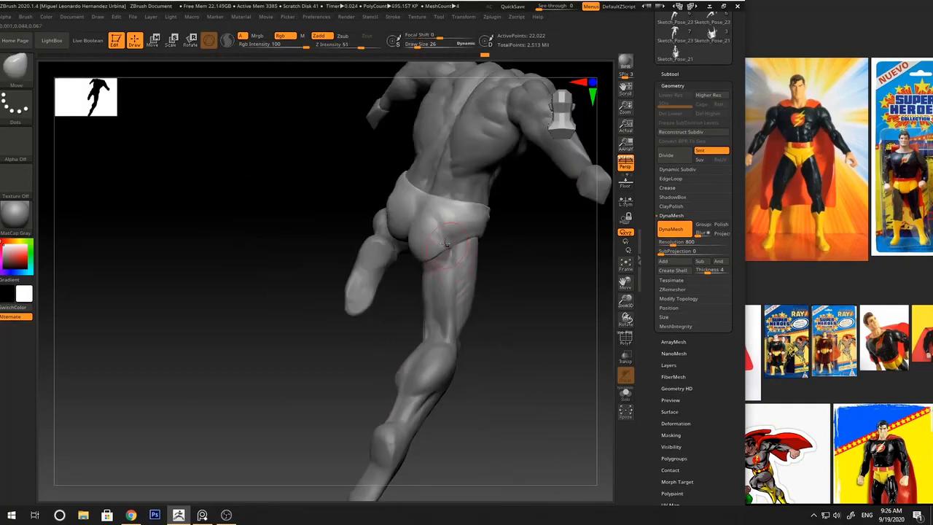
Fit the trunks' rear leg-opening edges to both thighs with the Move brush at draw sizes 26 and 21, smoothing the result
right_drag(504, 258, 453, 247)
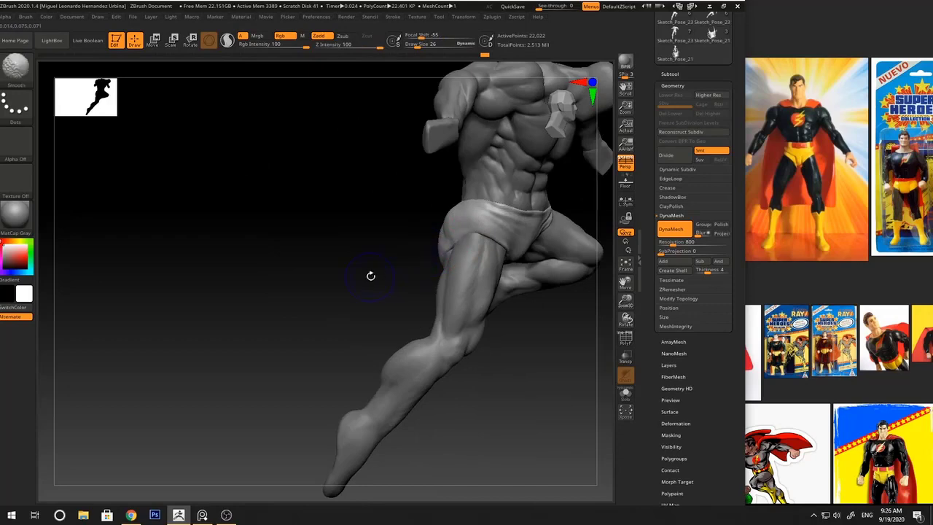
mouse_move(371, 275)
ctrl+right_down()
mouse_move(516, 246)
mouse_move(455, 305)
mouse_move(382, 235)
ctrl+right_up()
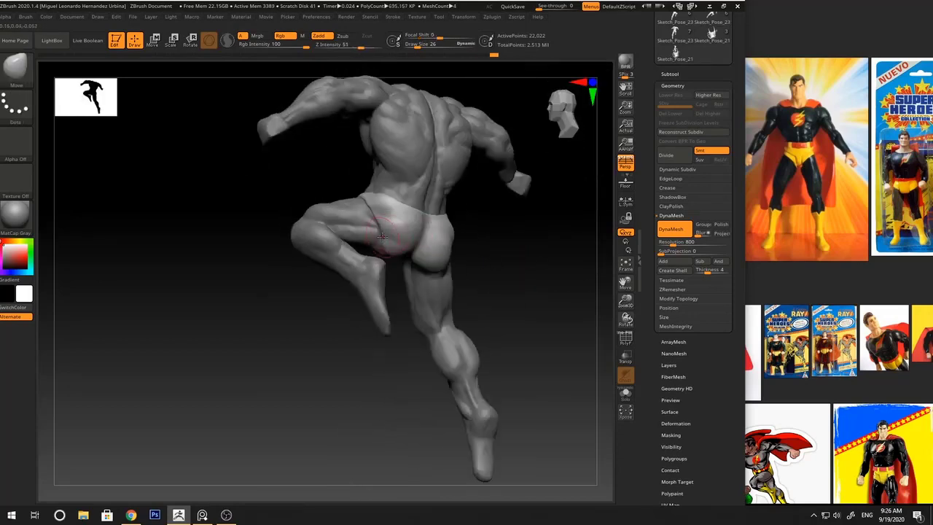
right_drag(484, 249, 461, 156)
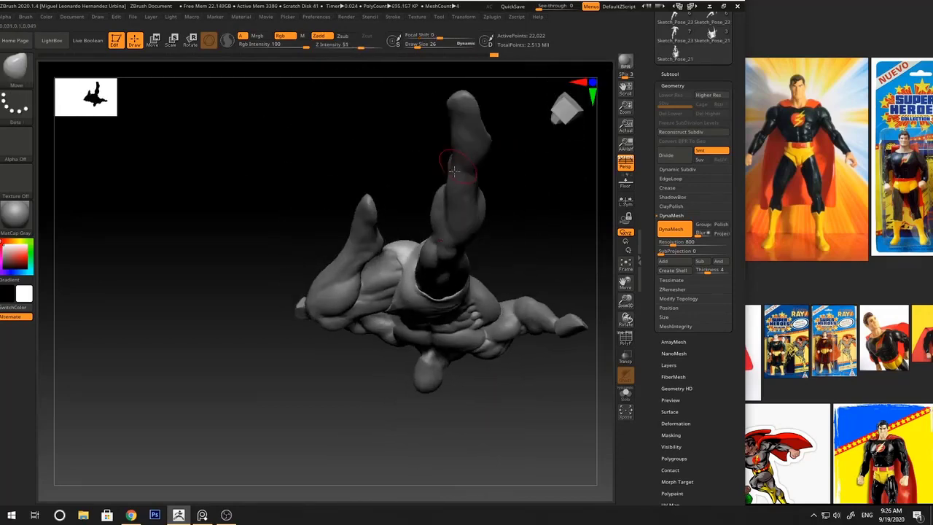
key(space)
drag(398, 255, 395, 255)
right_drag(429, 252, 392, 252)
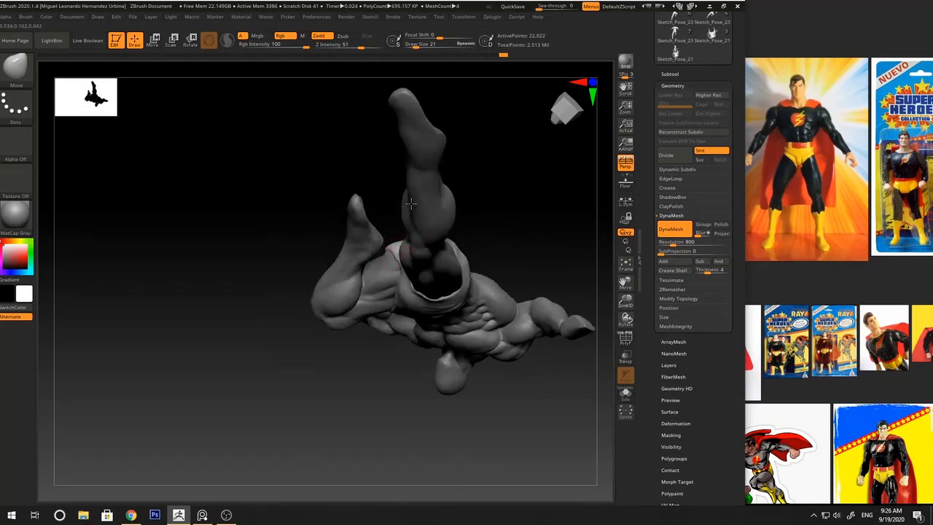
drag(516, 226, 518, 310)
ctrl+right_drag(364, 350, 325, 281)
drag(325, 281, 326, 255)
ctrl+right_drag(326, 255, 388, 320)
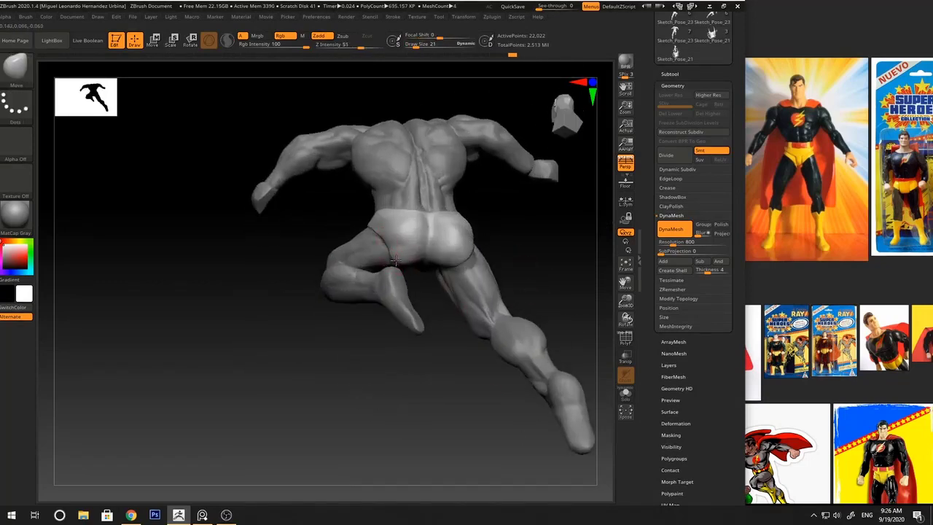
drag(423, 292, 397, 287)
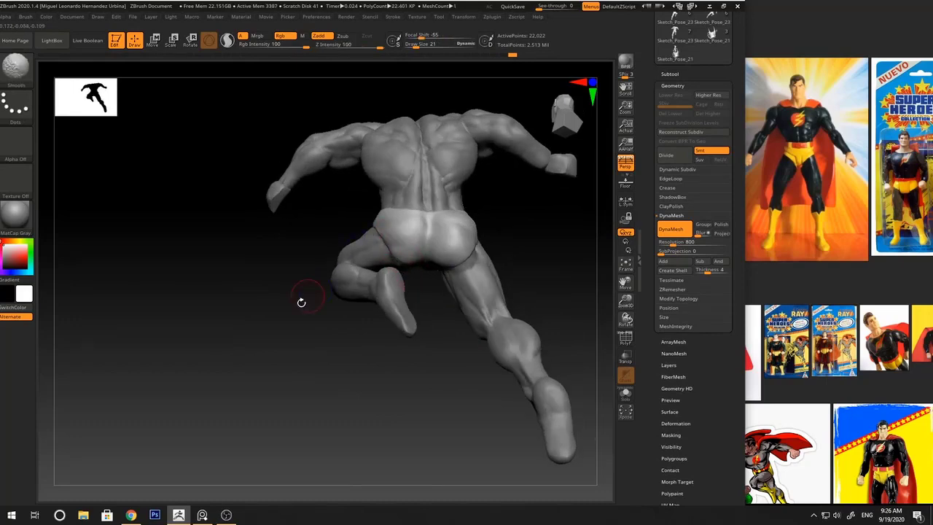
Make the body the active subtool and set up the Standard brush at draw size 3 for the torso
drag(301, 303, 500, 219)
mouse_move(306, 233)
mouse_down()
mouse_move(408, 191)
mouse_move(427, 248)
mouse_up()
alt+click(427, 249)
mouse_move(489, 231)
mouse_down()
mouse_move(512, 220)
mouse_move(432, 217)
mouse_move(520, 244)
mouse_move(442, 260)
mouse_move(470, 242)
mouse_move(408, 235)
mouse_up()
alt+drag(408, 234, 425, 321)
key(space)
mouse_move(425, 270)
mouse_down()
mouse_move(405, 269)
mouse_move(411, 257)
mouse_up()
key(s)
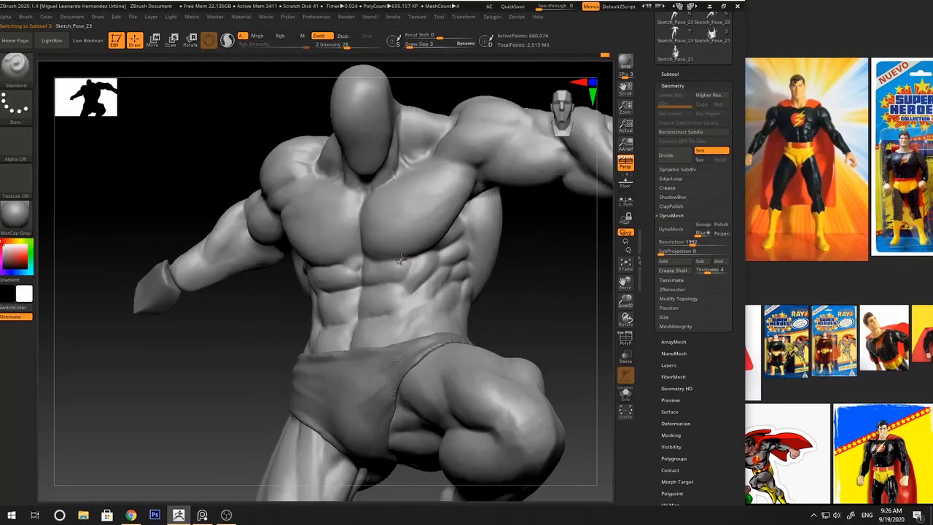
Sculpt and smooth the abdominal and side rib muscles with the Standard brush at draw size 9
drag(497, 259, 399, 258)
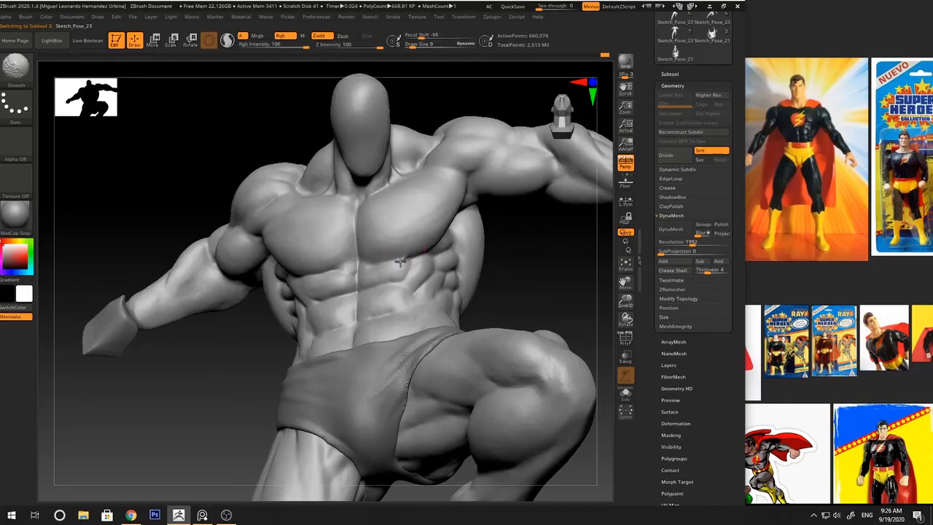
drag(504, 236, 415, 261)
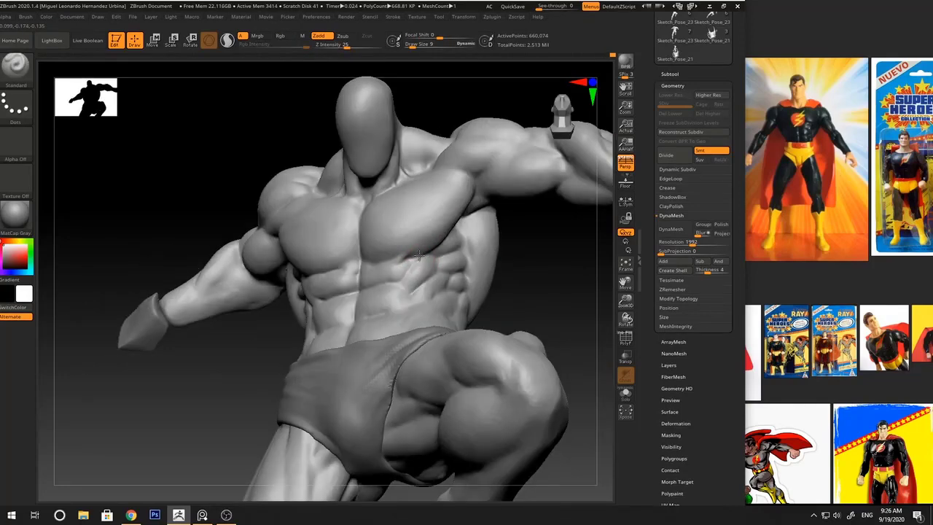
drag(510, 238, 520, 219)
mouse_move(575, 271)
mouse_down()
mouse_move(529, 280)
mouse_move(533, 391)
mouse_move(549, 298)
mouse_up()
ctrl+right_drag(550, 298, 439, 306)
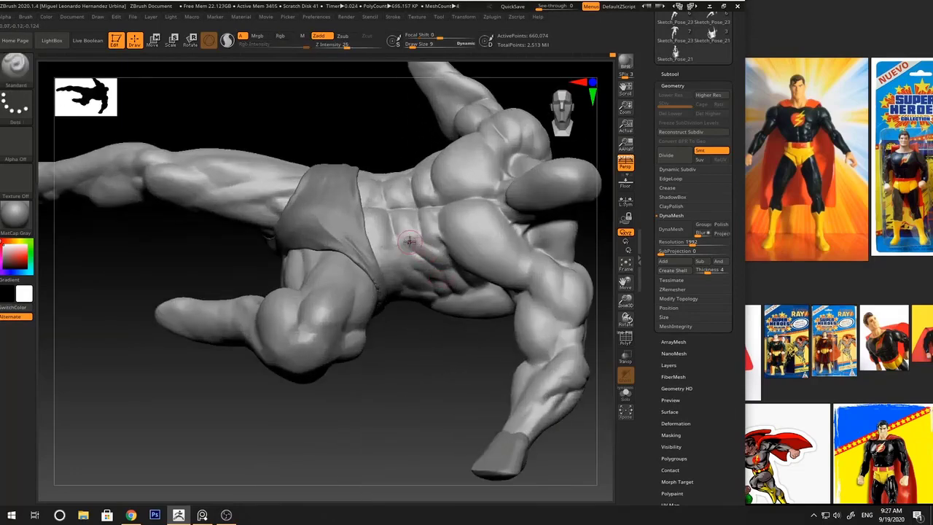
right_drag(416, 248, 401, 251)
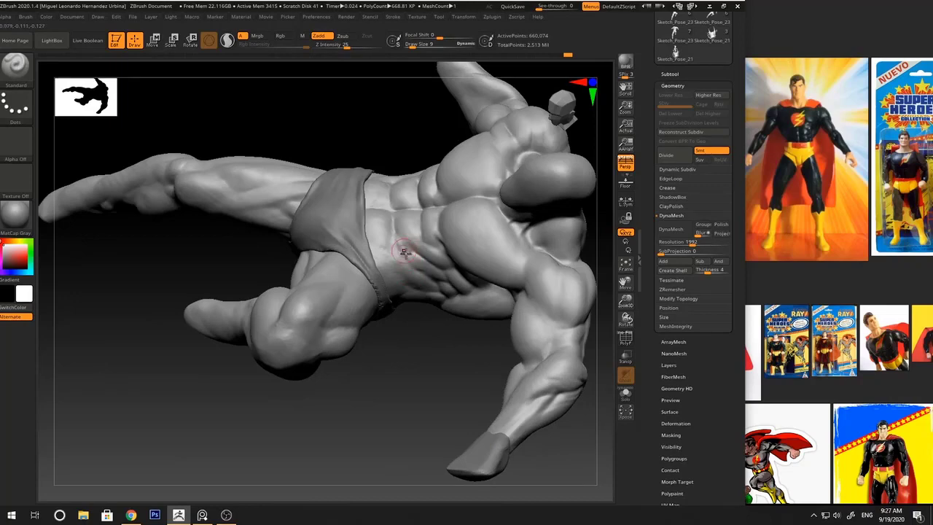
right_drag(388, 219, 394, 233)
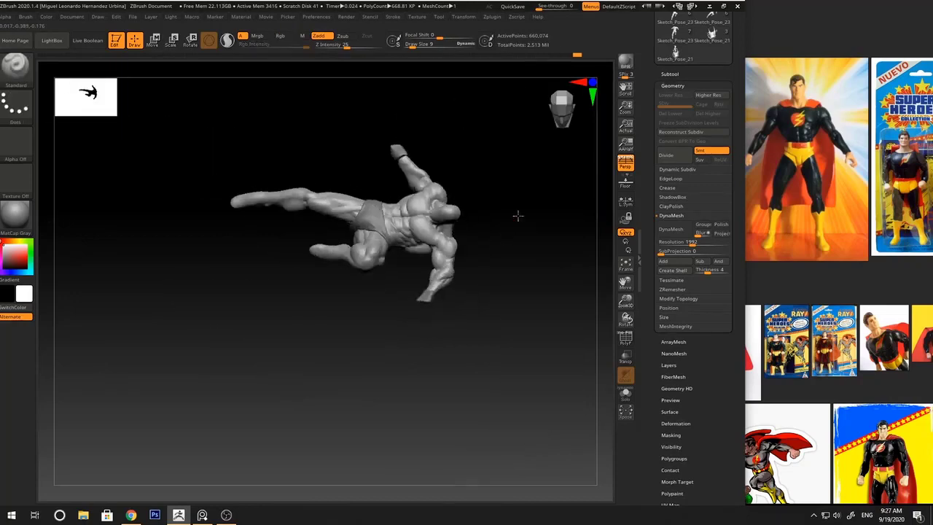
mouse_move(516, 214)
right_down()
mouse_move(531, 333)
mouse_move(539, 239)
mouse_move(403, 221)
mouse_move(479, 204)
mouse_move(400, 221)
right_up()
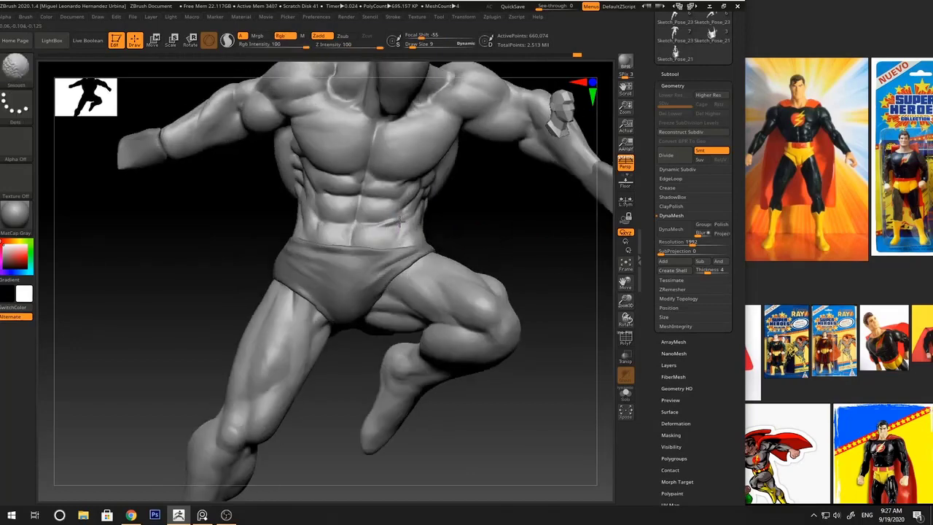
Refine the abdominal muscles on the raised-leg side with the ClayBuildup brush at draw size 9 and smooth them
mouse_move(456, 207)
right_down()
mouse_move(430, 219)
mouse_move(416, 207)
right_up()
key(space)
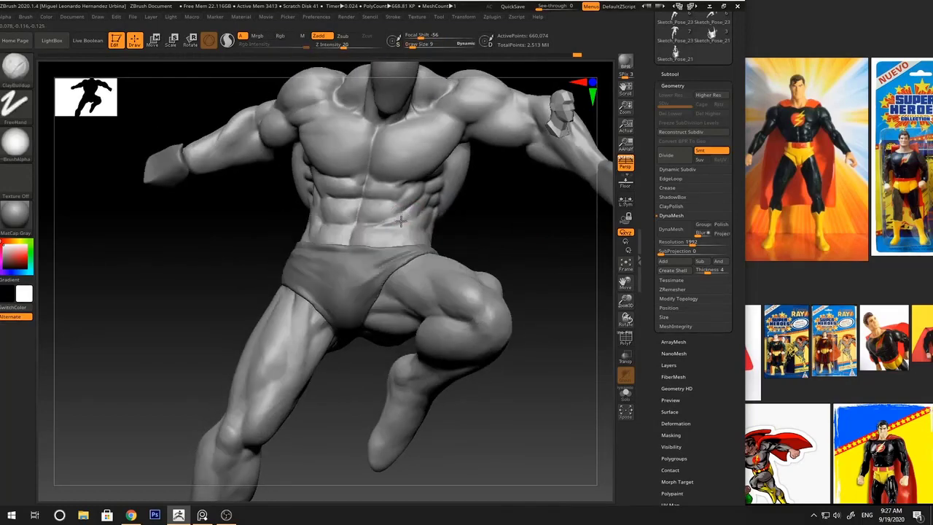
right_drag(459, 219, 427, 225)
ctrl+right_drag(359, 251, 212, 238)
mouse_move(537, 238)
right_down()
mouse_move(521, 223)
mouse_move(539, 219)
mouse_move(525, 221)
right_up()
ctrl+right_drag(525, 221, 586, 218)
right_drag(422, 226, 461, 221)
Define the oblique muscle beside the abdominals with the DamStandard brush and the Standard brush at draw size 5, smoothing the strokes
key(b)
key(d)
key(s)
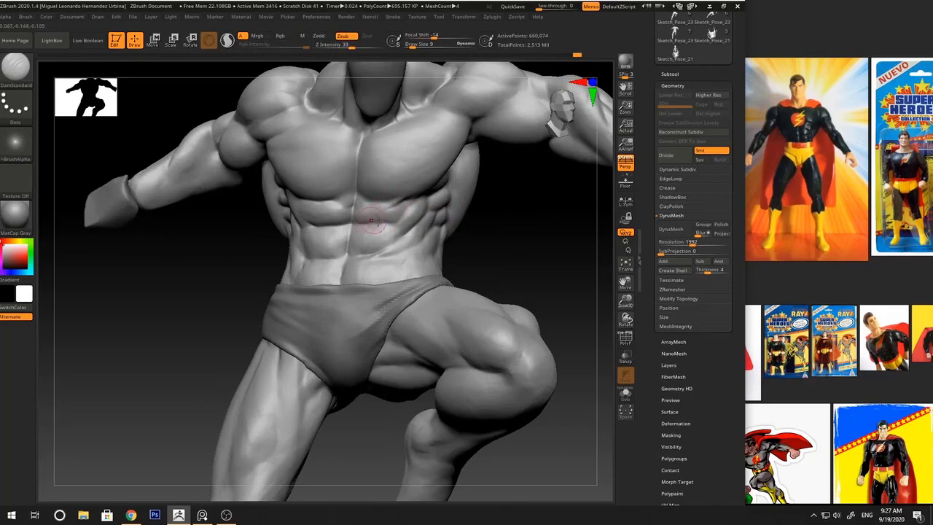
key(b)
key(s)
key(t)
key(space)
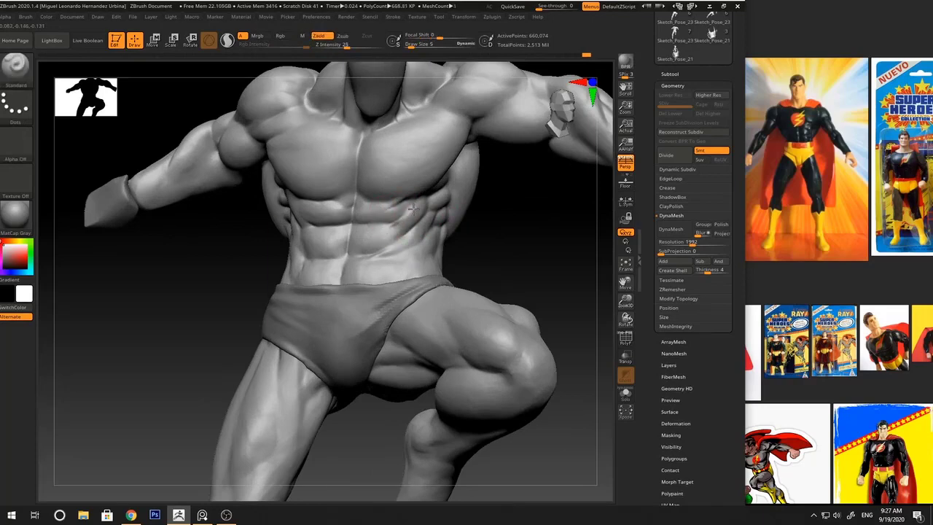
drag(386, 227, 436, 198)
right_drag(437, 219, 453, 223)
shift+drag(382, 236, 412, 207)
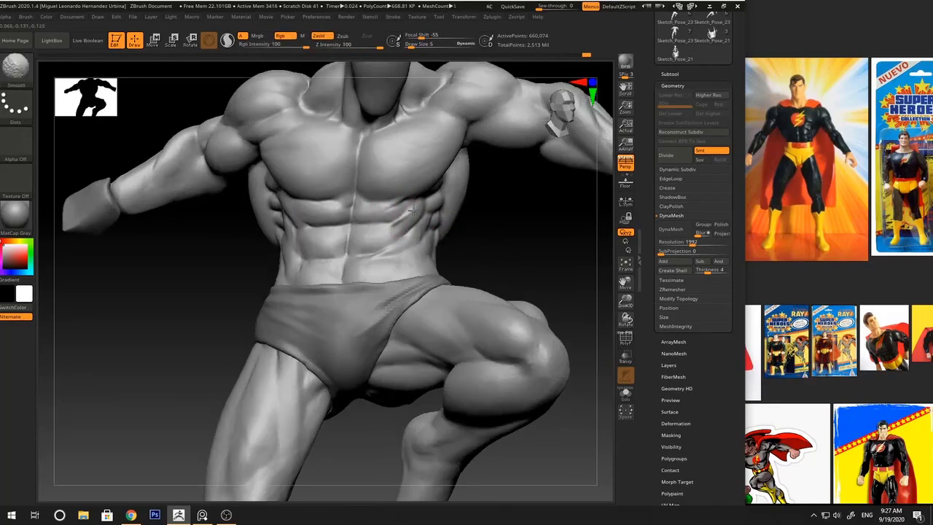
mouse_move(531, 228)
ctrl+right_down()
mouse_move(488, 229)
mouse_move(491, 246)
mouse_move(527, 241)
mouse_move(516, 236)
ctrl+right_up()
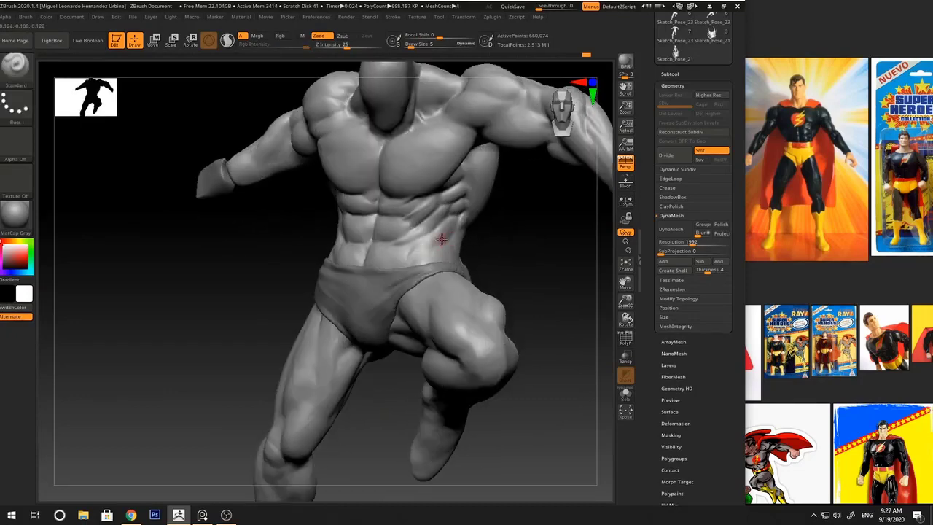
Sculpt the lower abdominal muscles above the waistband on the raised-leg side with the Standard brush at draw size 6
right_drag(460, 229, 420, 243)
mouse_move(474, 230)
right_down()
mouse_move(458, 232)
mouse_move(491, 227)
mouse_move(493, 237)
mouse_move(453, 233)
mouse_move(510, 237)
right_up()
key(b)
key(d)
key(s)
key(b)
key(s)
key(t)
key(space)
drag(453, 239, 449, 238)
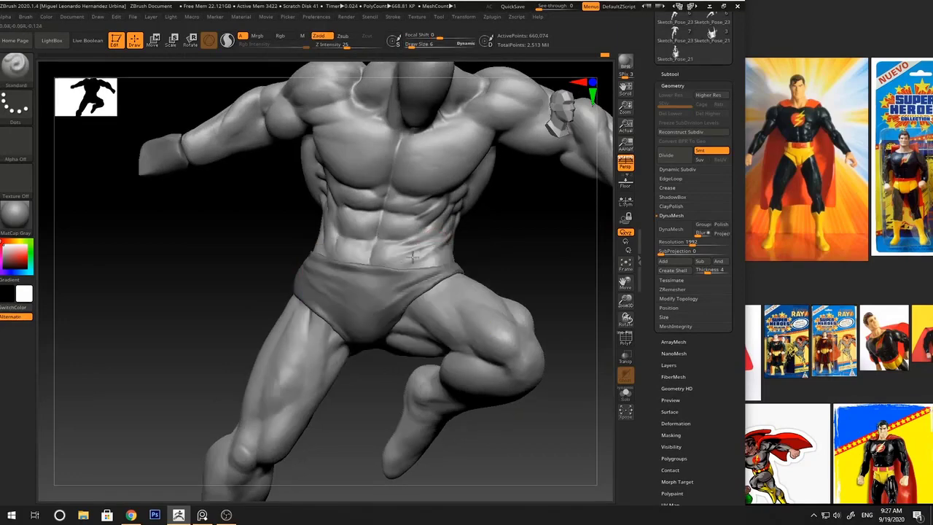
Refine the waist muscles on the raised-leg side with the Standard brush at draw size 10 and smooth them
right_drag(415, 254, 441, 246)
right_drag(525, 235, 457, 237)
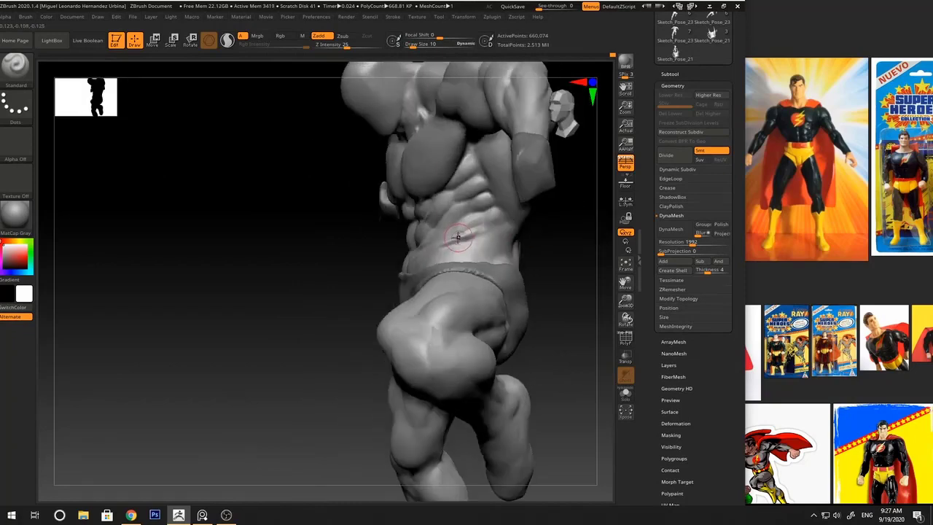
right_drag(536, 238, 441, 249)
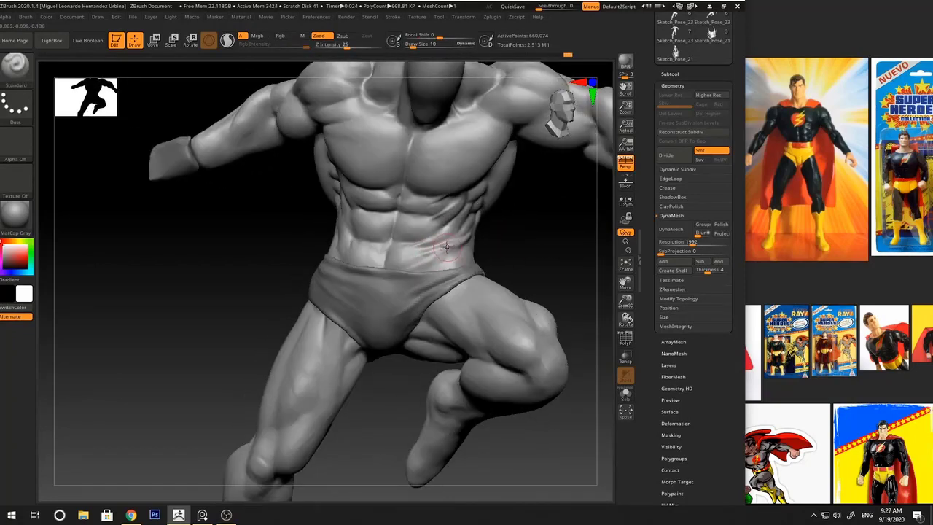
right_drag(447, 248, 441, 258)
shift+drag(441, 258, 437, 270)
mouse_move(437, 271)
ctrl+right_down()
mouse_move(531, 275)
mouse_move(515, 274)
mouse_move(544, 262)
mouse_move(516, 239)
mouse_move(479, 241)
mouse_move(534, 232)
ctrl+right_up()
Shape the area between the lower abdominals and the oblique on the raised-leg side with the Standard brush at draw size 10
key(b)
key(d)
key(s)
key(b)
key(s)
key(t)
right_drag(457, 250, 510, 219)
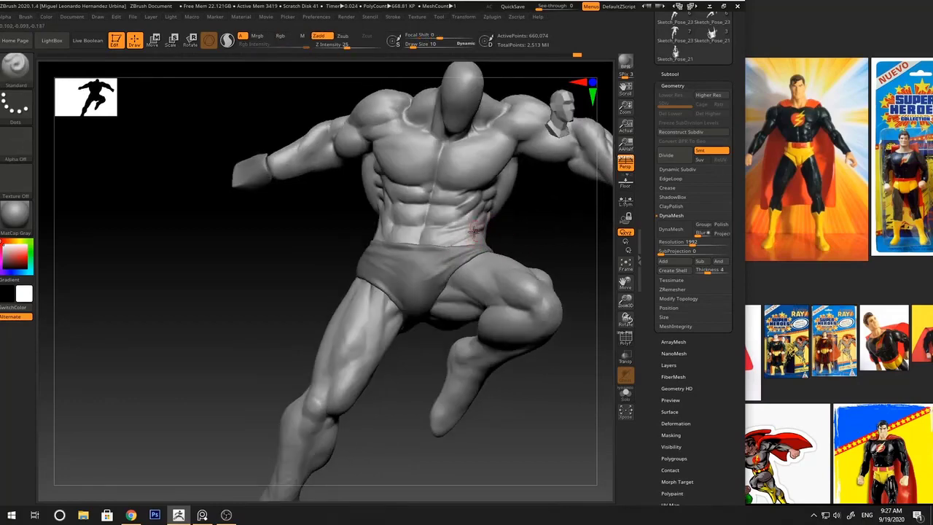
drag(474, 231, 458, 240)
drag(510, 217, 492, 211)
drag(469, 231, 450, 244)
drag(513, 218, 535, 228)
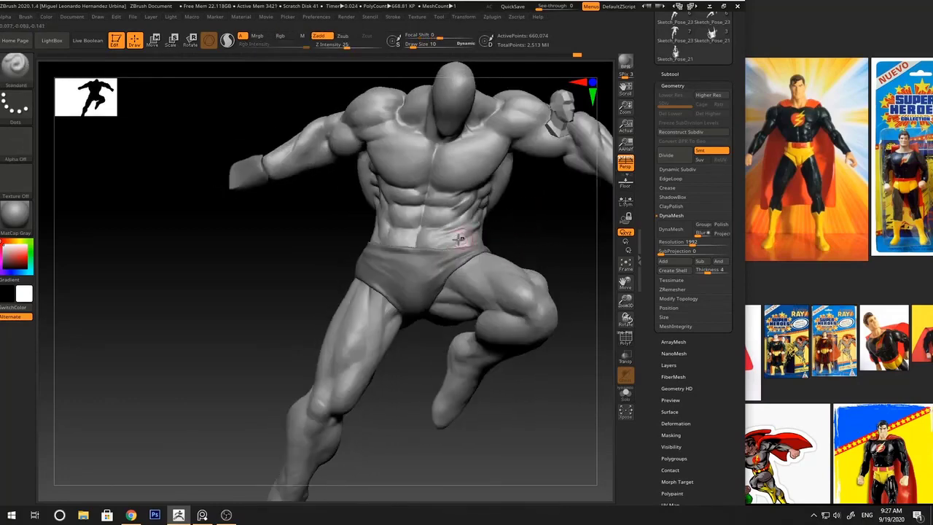
mouse_move(433, 254)
right_down()
mouse_move(454, 235)
mouse_move(500, 302)
mouse_move(469, 343)
mouse_move(510, 230)
right_up()
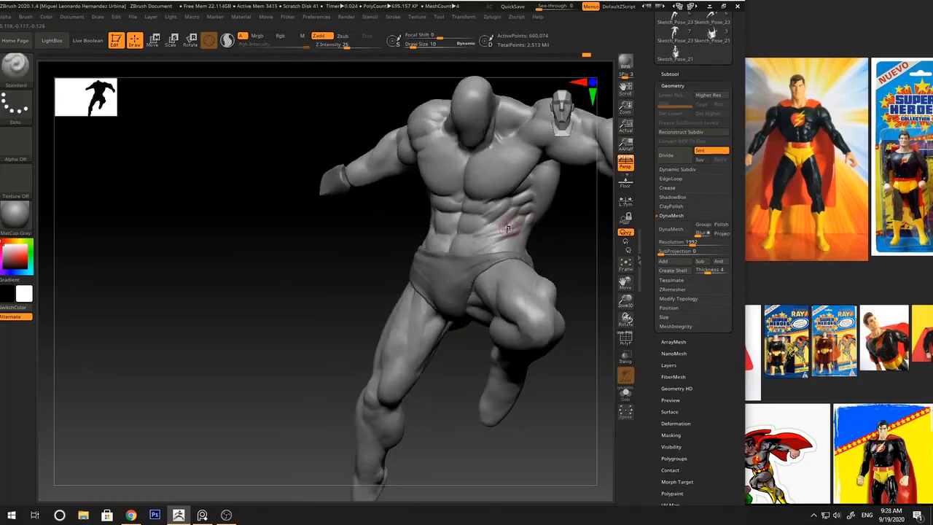
Refine the upper abdominal muscles on the standing-leg side with the Standard brush at draw sizes 7 and 5
key(space)
right_drag(557, 212, 510, 227)
ctrl+right_drag(510, 227, 498, 261)
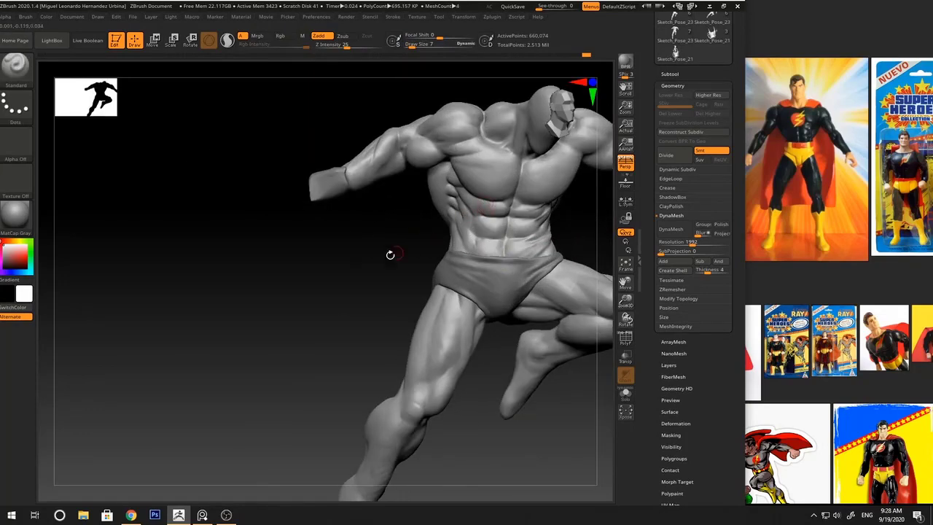
right_drag(390, 254, 502, 197)
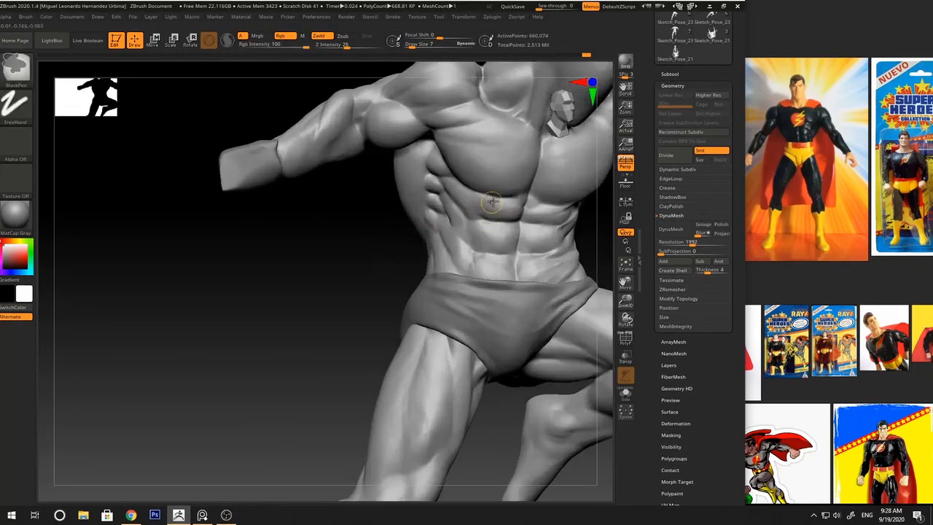
drag(374, 261, 363, 263)
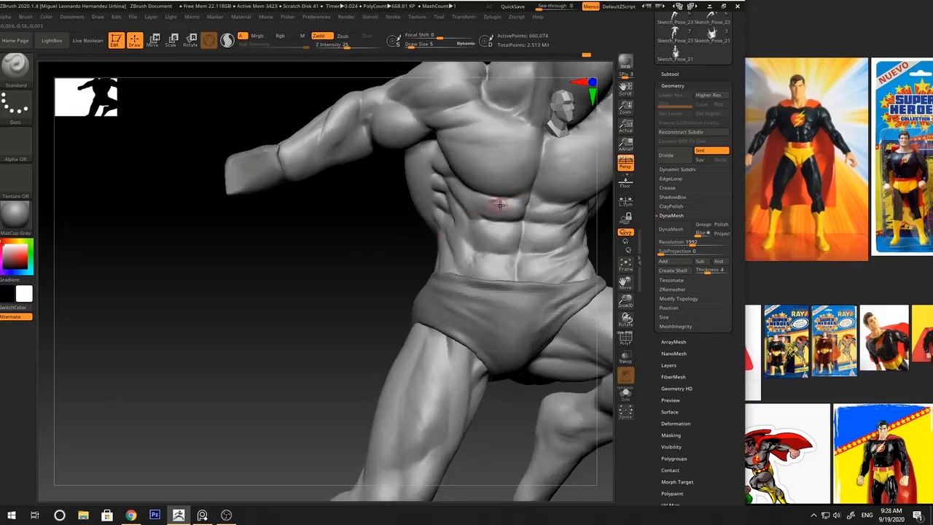
ctrl+right_drag(465, 235, 416, 251)
ctrl+right_drag(416, 252, 462, 246)
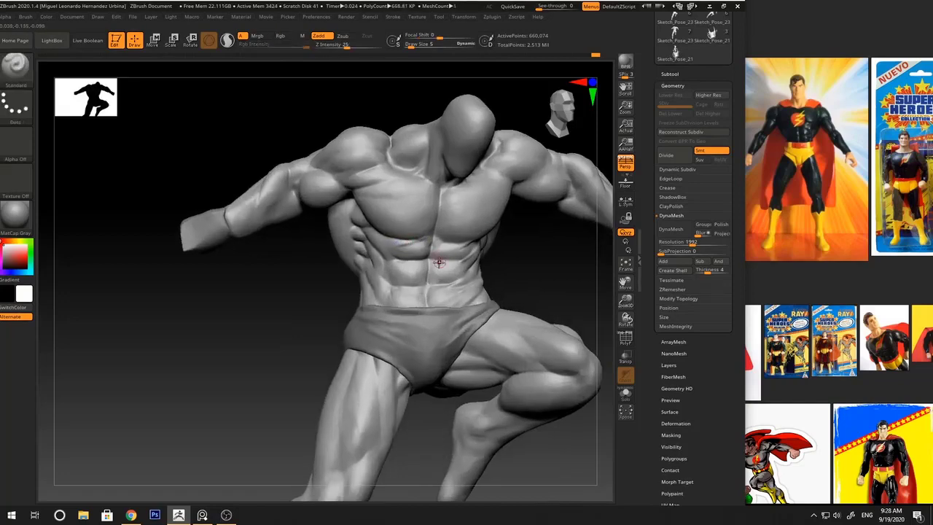
Define the midline and neighbouring abdominal muscles with the Standard brush at draw size 5
right_drag(501, 258, 437, 252)
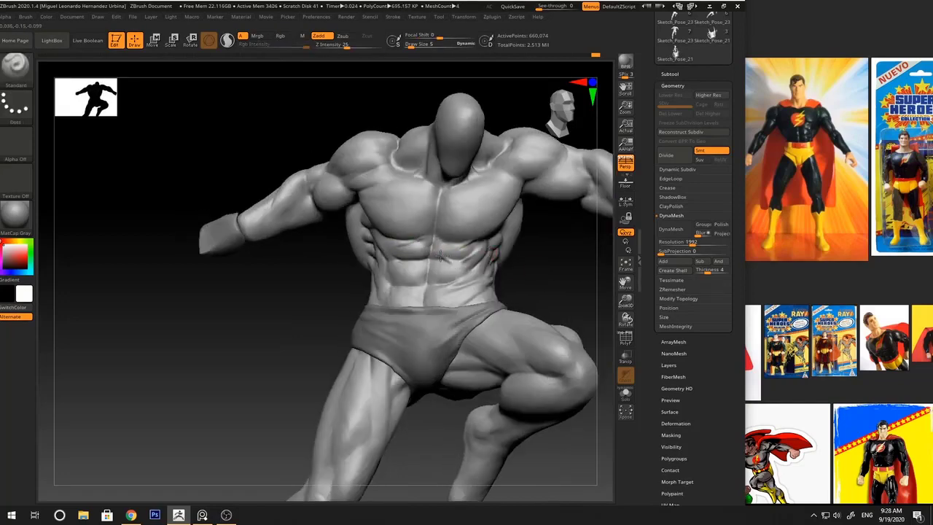
right_drag(527, 265, 510, 265)
mouse_move(510, 264)
ctrl+right_down()
mouse_move(519, 263)
mouse_move(511, 267)
ctrl+right_up()
ctrl+right_drag(512, 266, 525, 264)
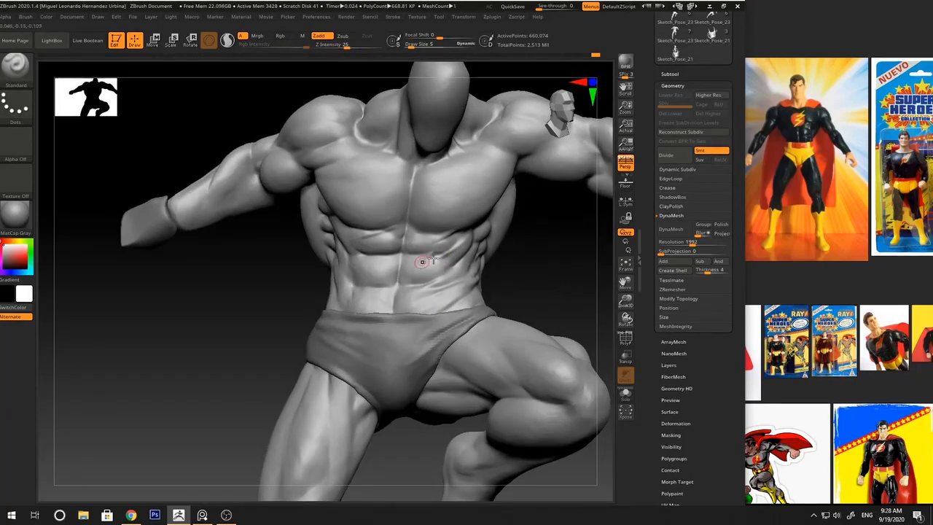
right_drag(428, 260, 408, 271)
Sculpt and smooth the outer edge of the abdominals on the standing-leg side
mouse_move(503, 262)
ctrl+right_down()
mouse_move(526, 258)
mouse_move(510, 257)
ctrl+right_up()
ctrl+right_drag(510, 256, 420, 243)
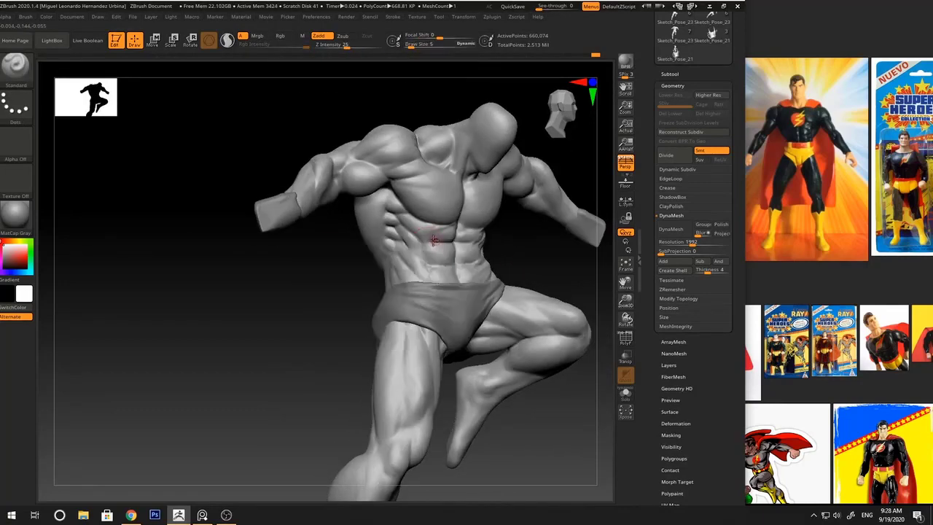
key(shift)
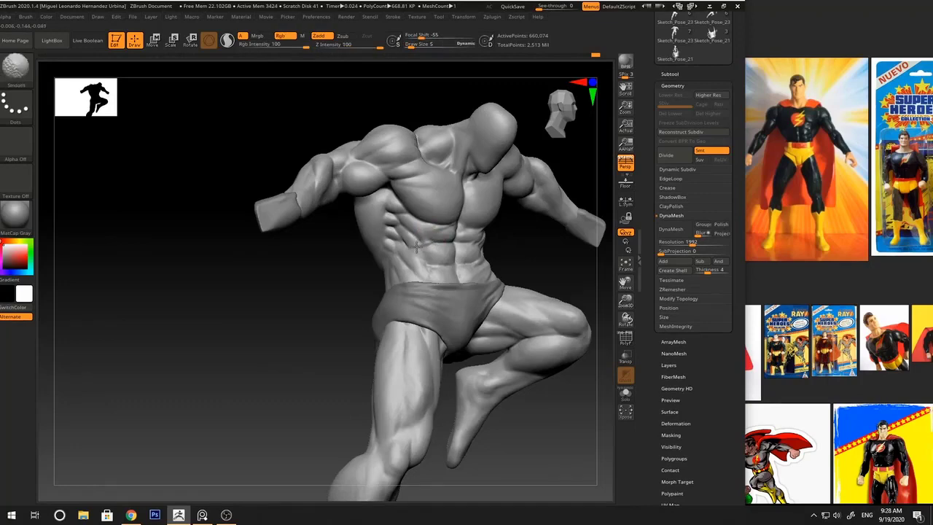
mouse_move(416, 247)
right_down()
mouse_move(360, 296)
mouse_move(302, 304)
right_up()
mouse_move(302, 305)
right_down()
mouse_move(246, 313)
mouse_move(543, 219)
mouse_move(428, 293)
right_up()
right_drag(571, 193, 435, 260)
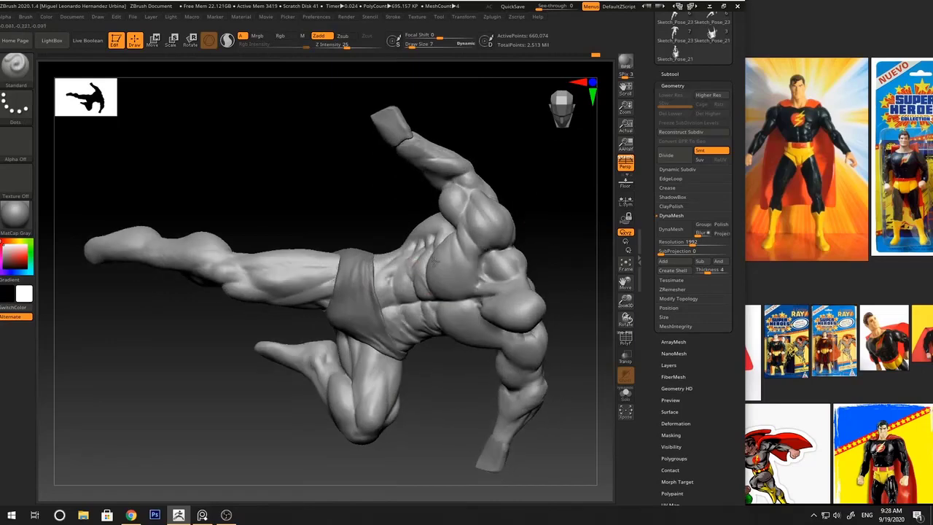
Sculpt the lower abdomen just above the trunks with the ClayBuildup brush and the Standard brush at draw size 5
key(b)
key(c)
key(b)
drag(386, 275, 383, 252)
mouse_move(384, 253)
right_down()
mouse_move(394, 283)
mouse_move(366, 322)
right_up()
right_click(365, 323)
key(b)
key(s)
key(t)
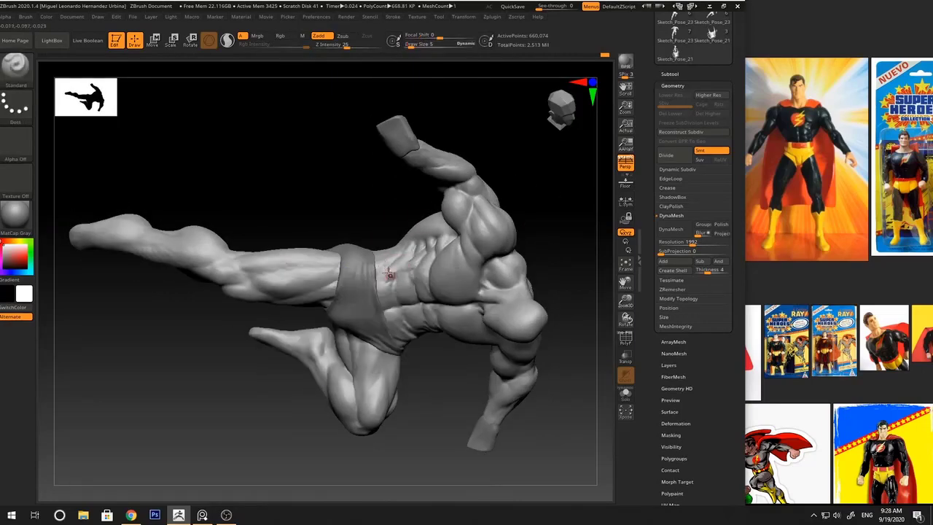
right_drag(387, 258, 385, 271)
Build up the lower abdomen beside the waistband with the ClayBuildup brush at draw size 10 and smooth it
key(b)
key(c)
key(b)
right_click(361, 322)
drag(360, 321, 364, 322)
right_drag(364, 320, 386, 270)
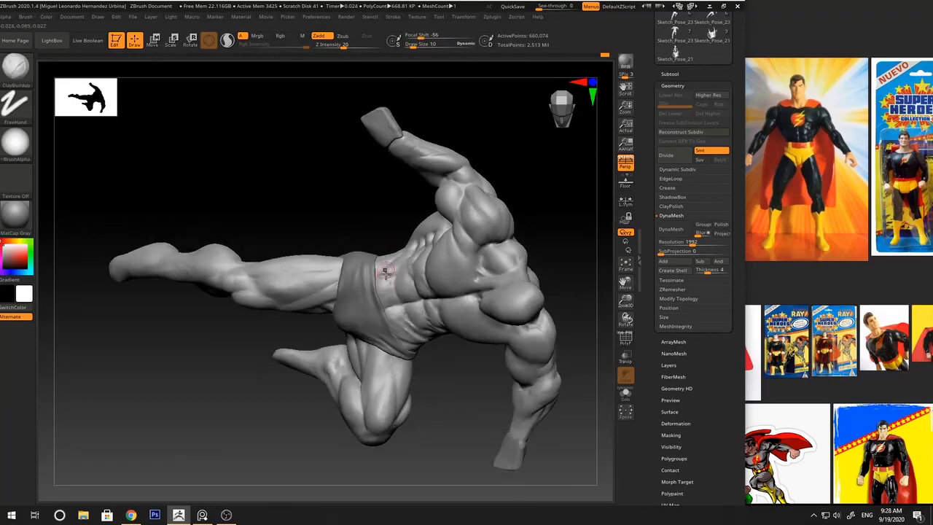
shift+drag(386, 270, 383, 265)
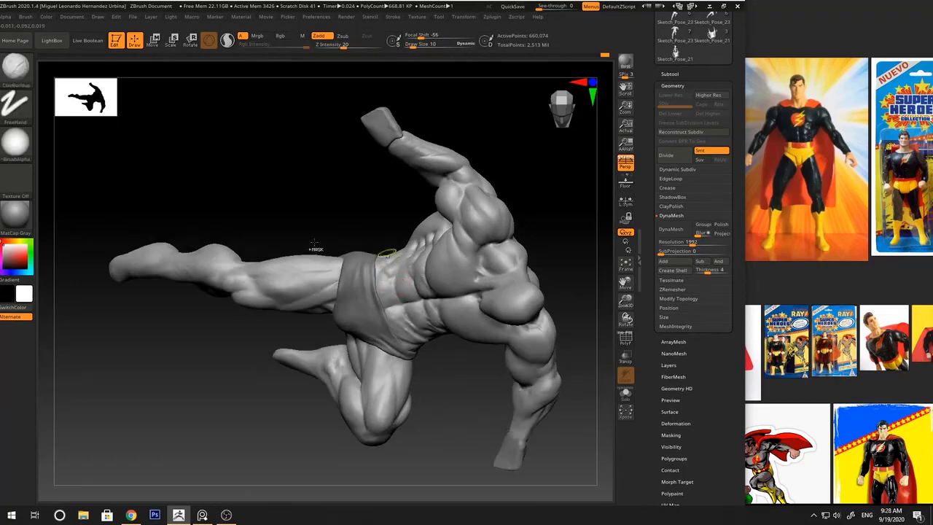
Add volume to the lower side of the abdomen on the standing-leg side with the ClayBuildup brush at draw size 19
ctrl+right_drag(314, 242, 328, 172)
right_drag(493, 221, 474, 299)
mouse_move(491, 274)
right_down()
mouse_move(512, 249)
mouse_move(518, 288)
right_up()
right_click(390, 264)
drag(389, 263, 394, 263)
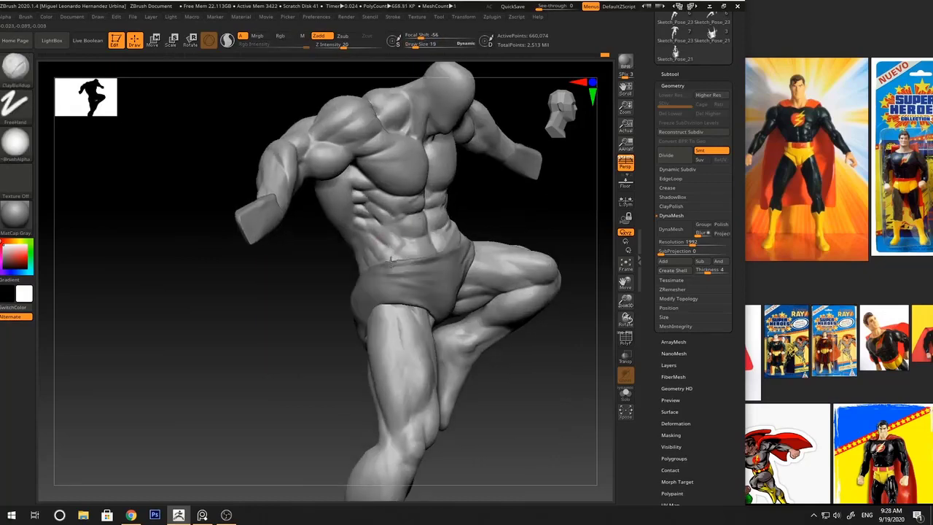
right_drag(390, 259, 416, 241)
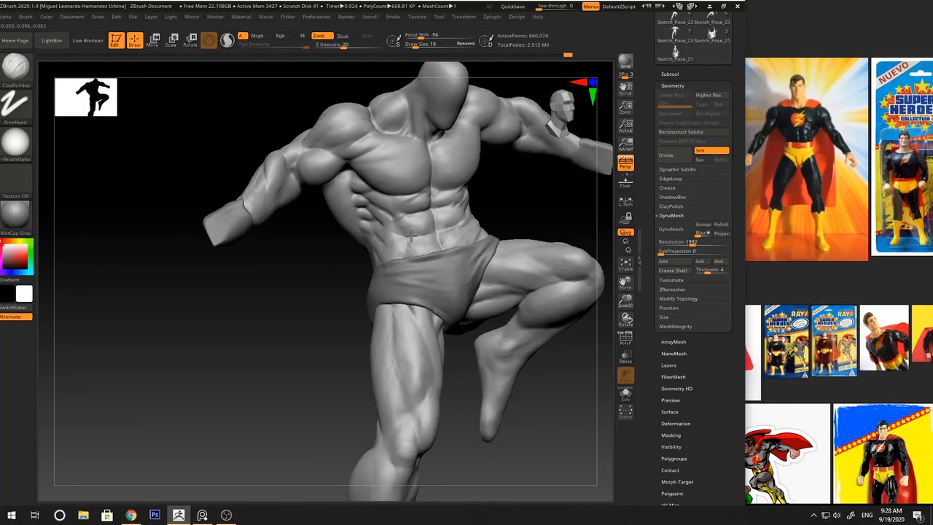
Refine the lower abdominal muscles on the standing-leg side, alternating the Standard and ClayBuildup brushes
key(b)
key(s)
key(t)
mouse_move(503, 206)
right_down()
mouse_move(513, 219)
mouse_move(496, 204)
mouse_move(360, 252)
mouse_move(318, 302)
mouse_move(510, 235)
mouse_move(510, 211)
mouse_move(531, 258)
mouse_move(401, 287)
right_up()
key(space)
key(b)
key(c)
key(b)
mouse_move(358, 193)
right_down()
mouse_move(363, 267)
mouse_move(377, 276)
mouse_move(491, 248)
mouse_move(535, 333)
mouse_move(547, 235)
mouse_move(566, 260)
mouse_move(560, 312)
mouse_move(545, 297)
right_up()
Sculpt and smooth the abdominal centre line above the trunks with the Standard brush at draw size 6
key(b)
key(s)
key(t)
key(space)
click(363, 253)
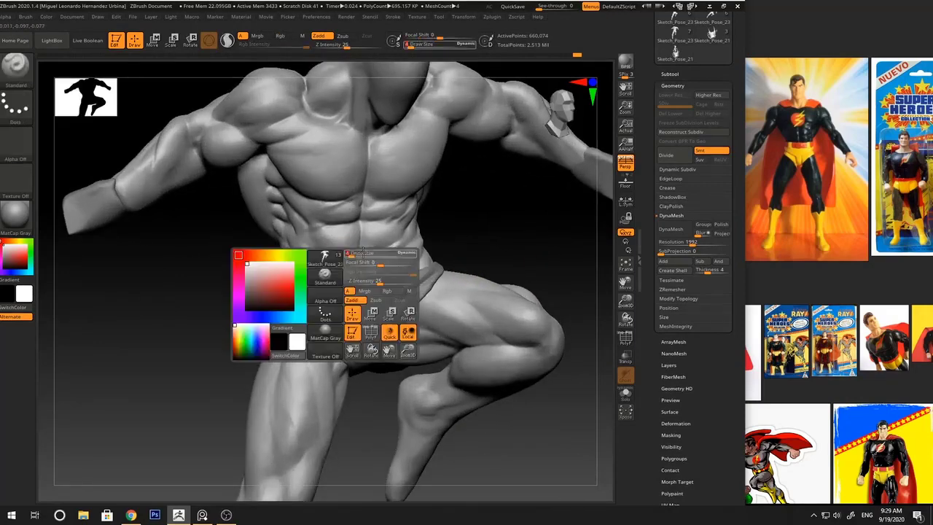
text(4)
key(Return)
key(space)
click(358, 252)
text(6)
key(Return)
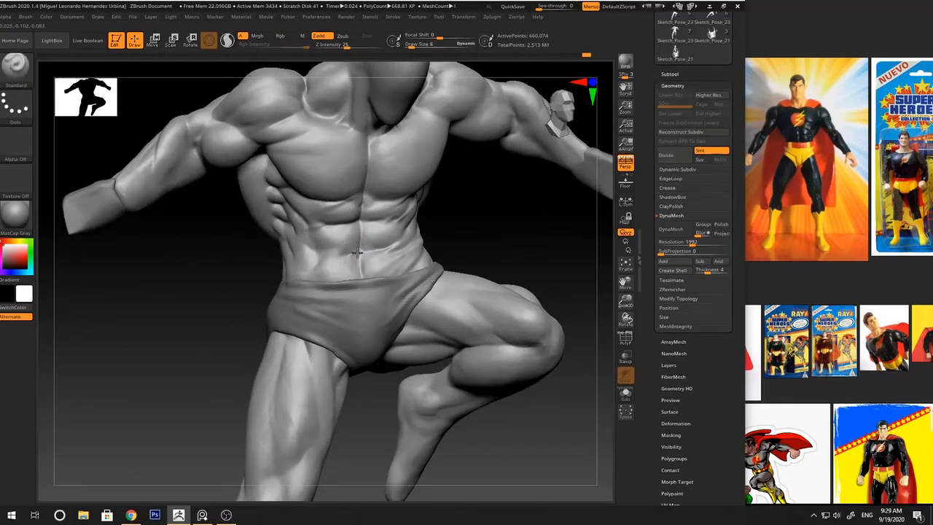
right_drag(358, 257, 357, 251)
drag(358, 252, 359, 248)
right_drag(356, 250, 358, 244)
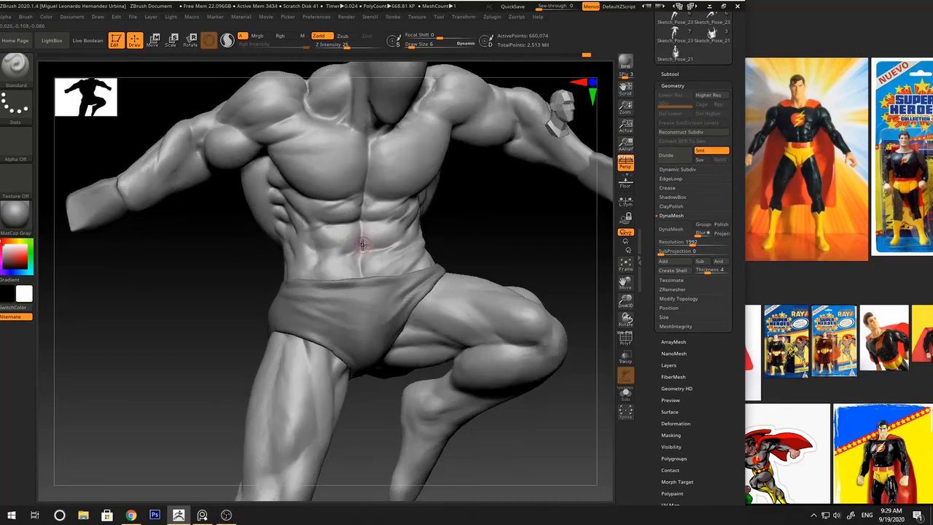
shift+drag(358, 244, 359, 249)
Build up the abdominal muscles around the centre line with the ClayBuildup brush
key(b)
key(c)
key(b)
right_drag(358, 249, 197, 242)
key(space)
click(357, 252)
text(9)
key(Return)
mouse_move(510, 242)
right_down()
mouse_move(531, 233)
mouse_move(474, 244)
right_up()
Shape the centre of the chest between the pectorals with the Standard brush at draw size 10
alt+right_drag(404, 197, 424, 262)
mouse_move(424, 262)
ctrl+right_down()
mouse_move(502, 262)
mouse_move(477, 256)
ctrl+right_up()
key(b)
key(s)
key(t)
key(space)
click(408, 266)
text(7)
key(Return)
key(space)
click(397, 256)
text(10)
key(Return)
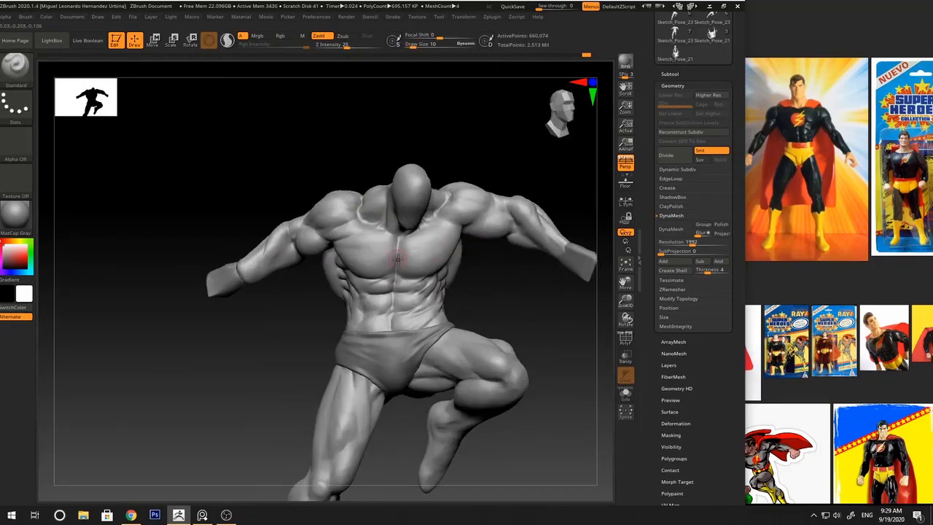
right_drag(400, 254, 408, 257)
Add volume to the inner pectorals with the ClayBuildup brush at draw size 19
key(b)
key(c)
key(b)
key(space)
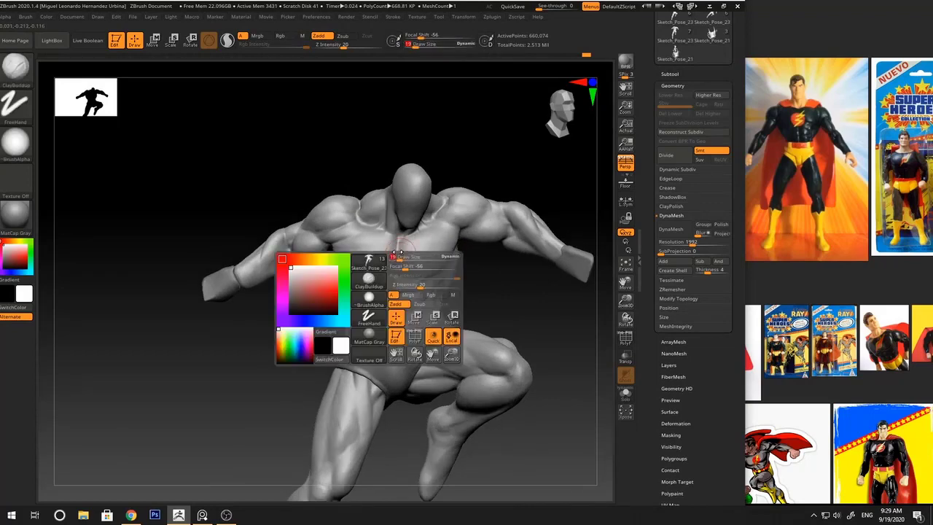
drag(396, 255, 399, 251)
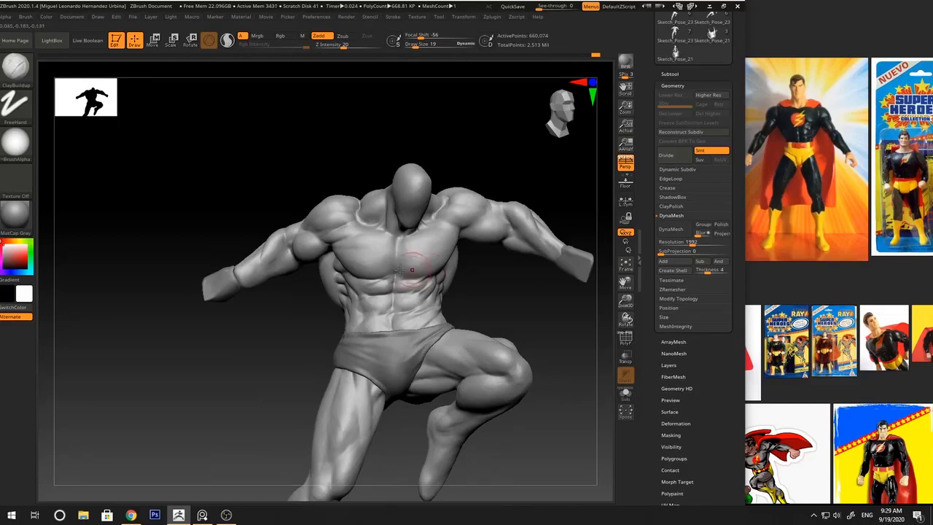
mouse_move(399, 251)
right_down()
mouse_move(433, 264)
mouse_move(400, 258)
right_up()
Refine the inner and lower edges of the pectorals with the Standard brush at draw size 8
key(b)
key(s)
key(t)
key(bracketright)
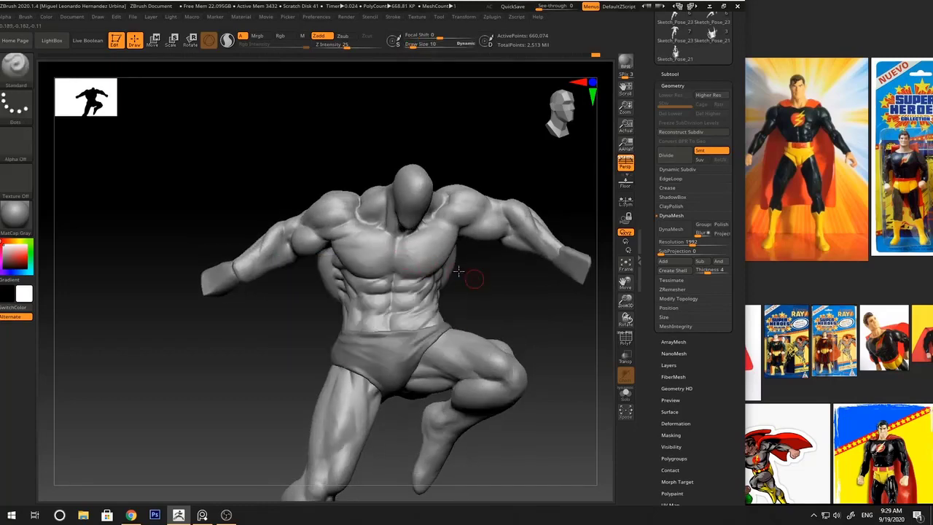
right_drag(459, 271, 387, 270)
key(space)
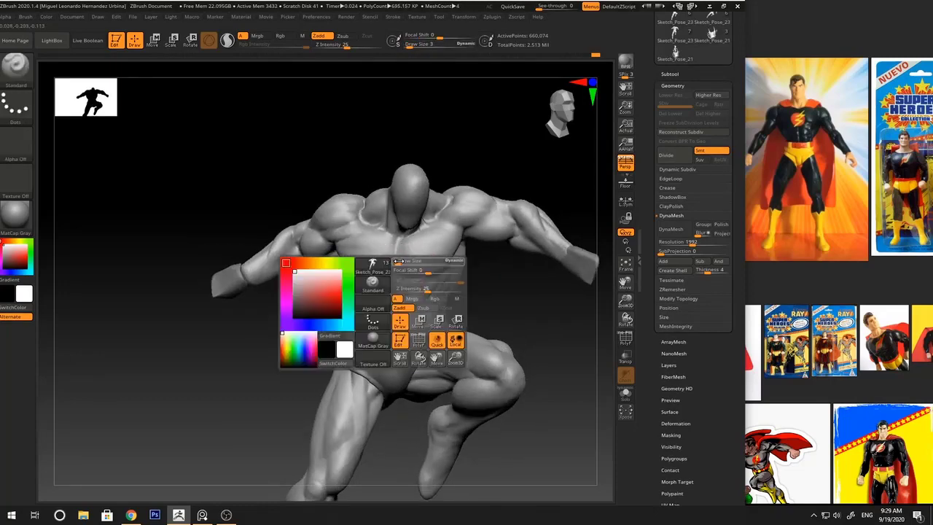
click(409, 266)
drag(386, 251, 422, 274)
mouse_move(489, 285)
mouse_down()
mouse_move(532, 263)
mouse_move(476, 280)
mouse_up()
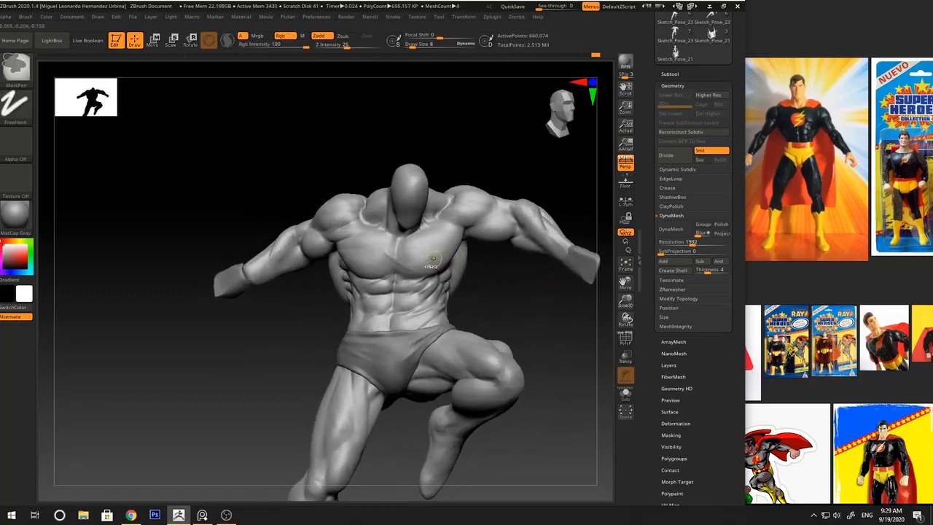
Sculpt the sternum line between the pectorals with the Standard brush, raising the draw size to 9
ctrl+right_drag(425, 258, 423, 286)
key(space)
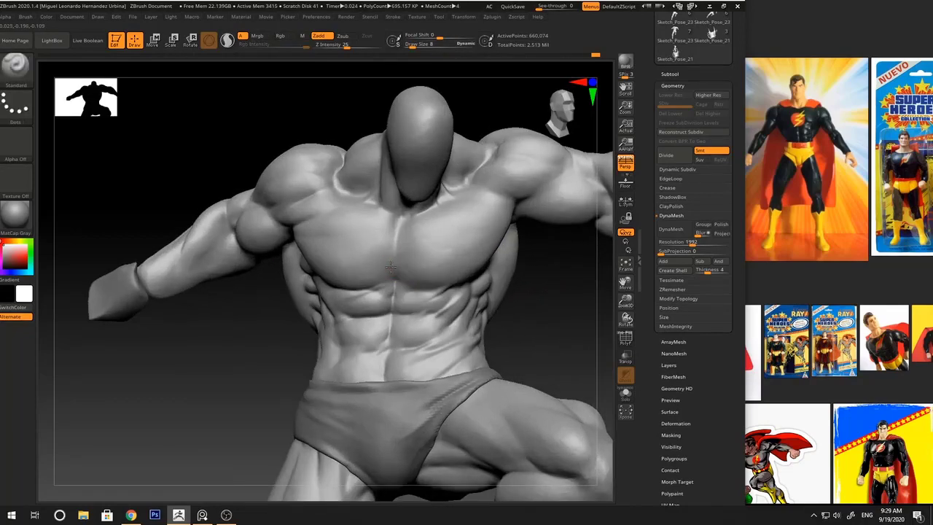
right_drag(506, 204, 499, 213)
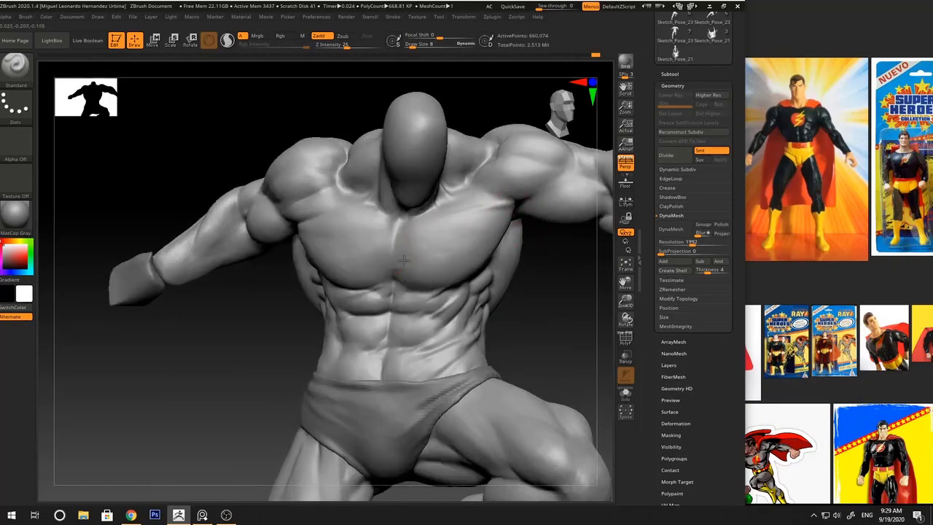
key(s)
drag(402, 258, 408, 256)
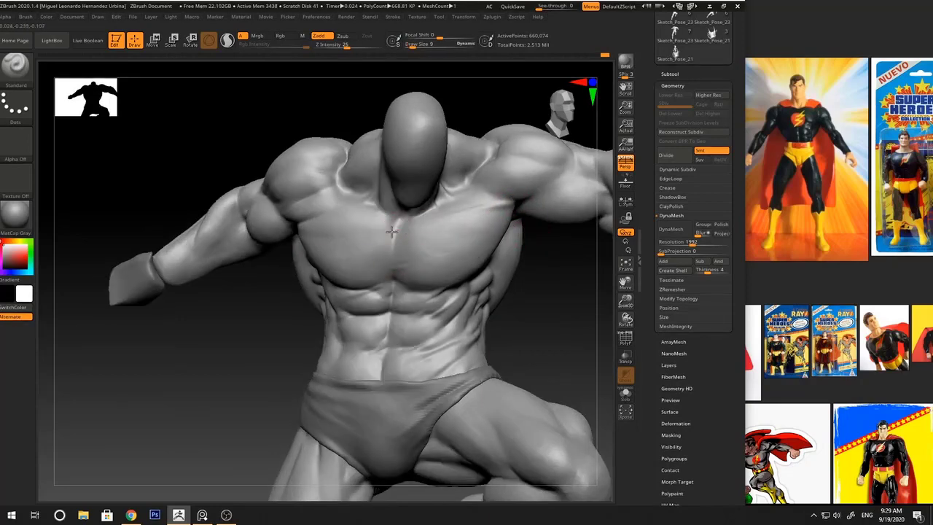
Carve the crease between pectoral and shoulder on the raised-leg side with the DamStandard brush at draw size 9
mouse_move(399, 229)
ctrl+right_down()
mouse_move(491, 273)
mouse_move(492, 286)
mouse_move(437, 261)
mouse_move(466, 291)
mouse_move(463, 309)
ctrl+right_up()
mouse_move(463, 310)
right_down()
mouse_move(437, 249)
mouse_move(467, 215)
mouse_move(532, 219)
right_up()
key(s)
key(b)
key(d)
key(s)
drag(472, 198, 456, 198)
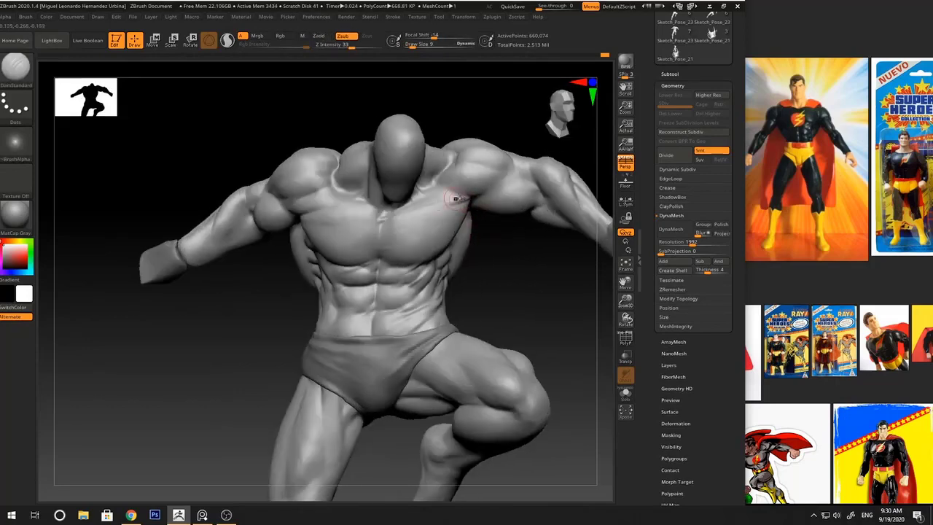
right_drag(472, 216, 460, 194)
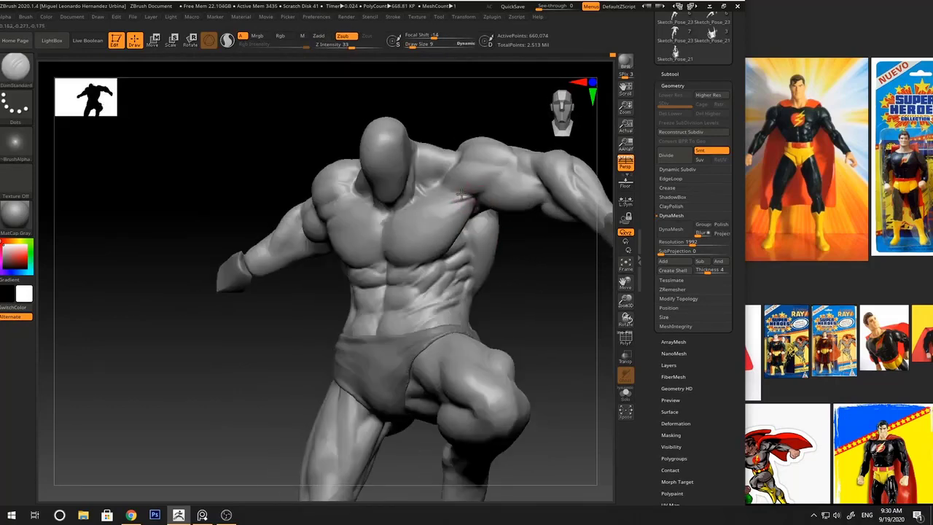
Save the sculpt as a new ZTool file named Sketch_Anatomy_14
right_drag(503, 235, 526, 247)
mouse_move(526, 246)
ctrl+right_down()
mouse_move(404, 262)
mouse_move(466, 261)
mouse_move(506, 208)
ctrl+right_up()
ctrl+drag(542, 233, 350, 349)
alt+right_drag(484, 200, 361, 195)
ctrl+click(497, 227)
ctrl+click(498, 227)
mouse_move(498, 227)
ctrl+right_down()
mouse_move(471, 300)
mouse_move(562, 246)
mouse_move(514, 241)
mouse_move(523, 236)
mouse_move(602, 208)
ctrl+right_up()
drag(741, 130, 741, 96)
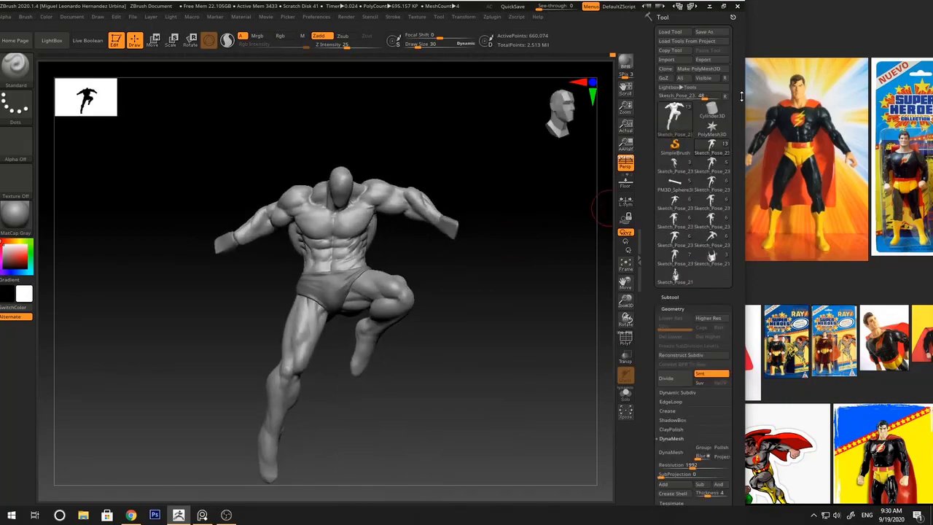
click(720, 34)
click(271, 209)
click(177, 454)
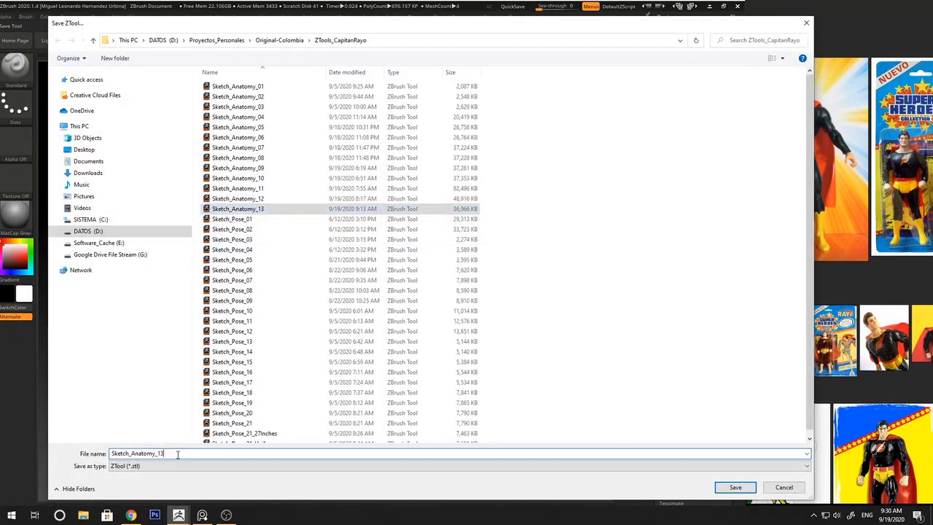
key(BackSpace)
text(4)
key(Return)
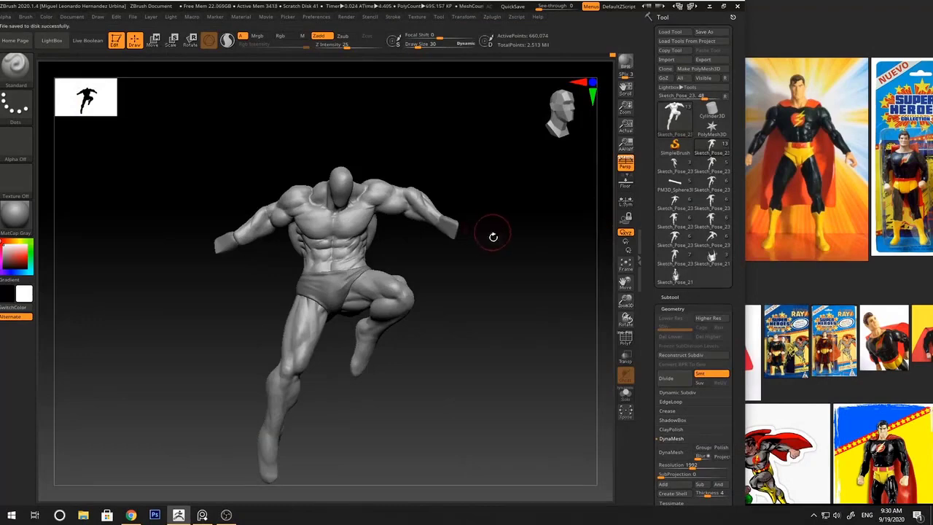
Select the trunks subtool and sharpen its rear waistband with the DamStandard brush at draw size 12
mouse_move(491, 235)
mouse_down()
mouse_move(448, 262)
mouse_move(387, 275)
mouse_up()
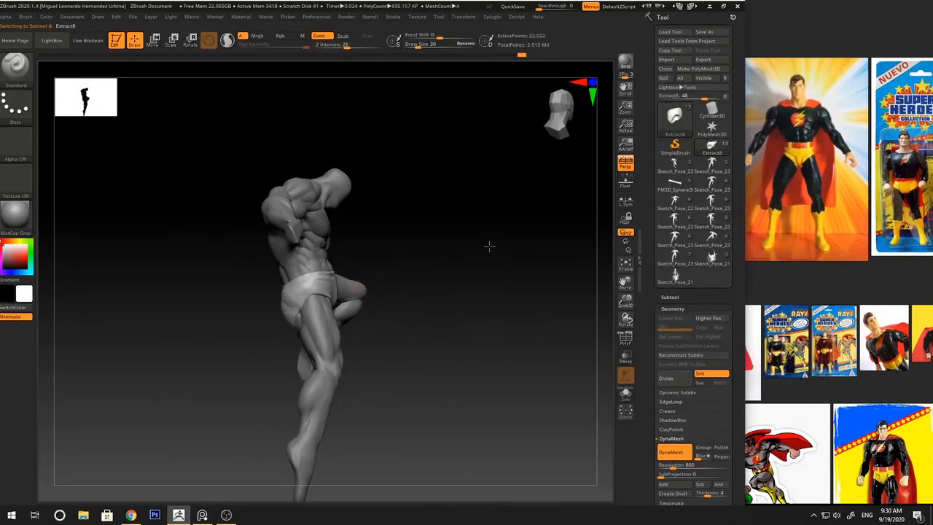
mouse_move(489, 246)
mouse_down()
mouse_move(506, 262)
mouse_move(424, 261)
mouse_move(505, 183)
mouse_up()
key(b)
key(d)
key(s)
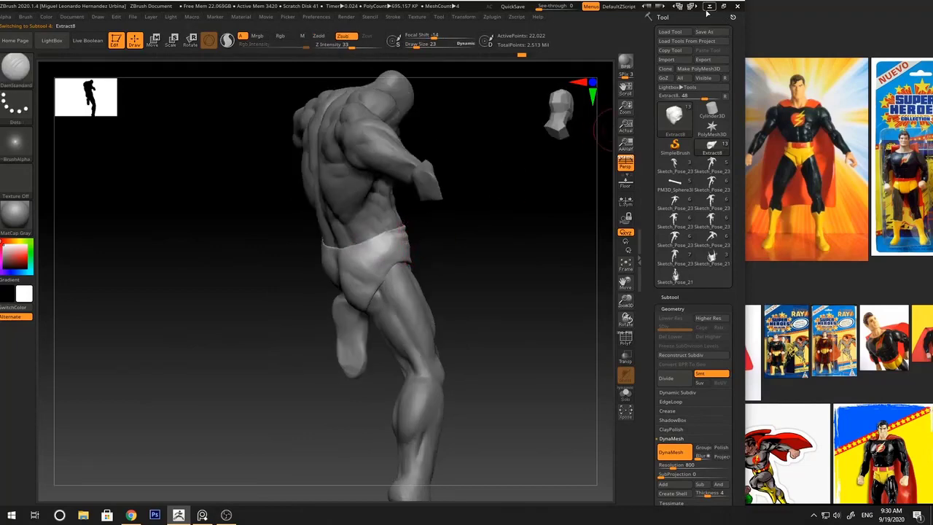
click(709, 6)
click(178, 514)
key(space)
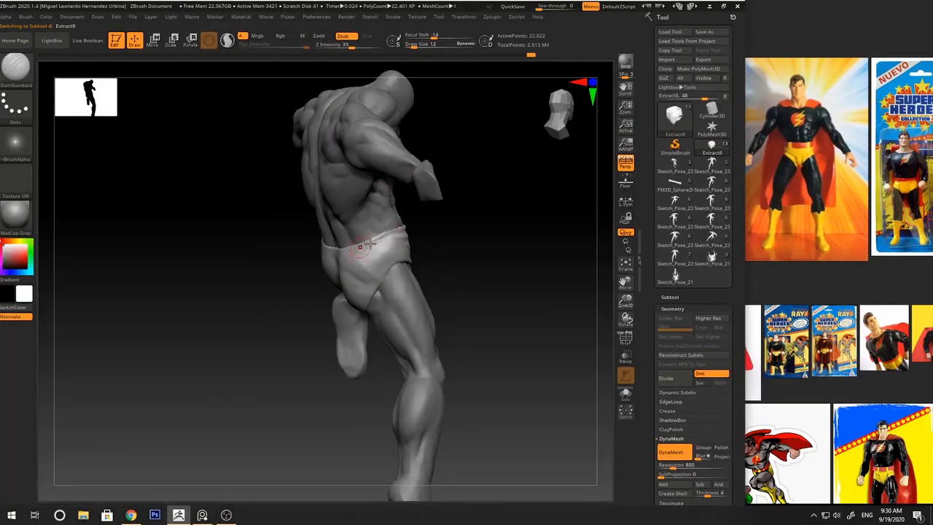
mouse_move(430, 239)
mouse_down()
mouse_move(383, 252)
mouse_move(401, 266)
mouse_move(423, 245)
mouse_move(427, 254)
mouse_move(383, 272)
mouse_move(525, 245)
mouse_move(390, 287)
mouse_up()
key(3)
key(space)
click(386, 267)
alt+click(376, 319)
key(1)
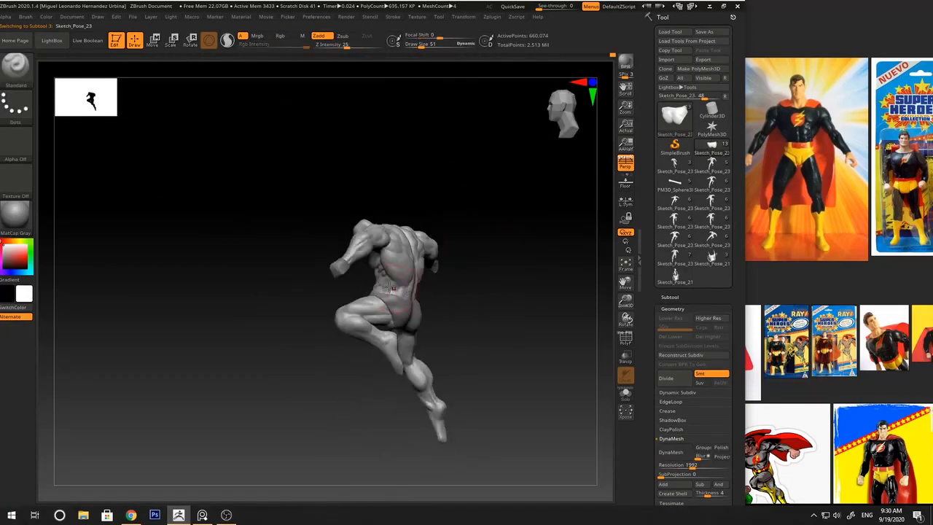
key(space)
click(384, 288)
mouse_move(485, 243)
alt+mouse_down()
mouse_move(482, 186)
mouse_move(500, 284)
alt+mouse_up()
Select the trunks and refine their edge at the raised-leg hip with the DamStandard and Flatten brushes at draw size 26
alt+click(398, 256)
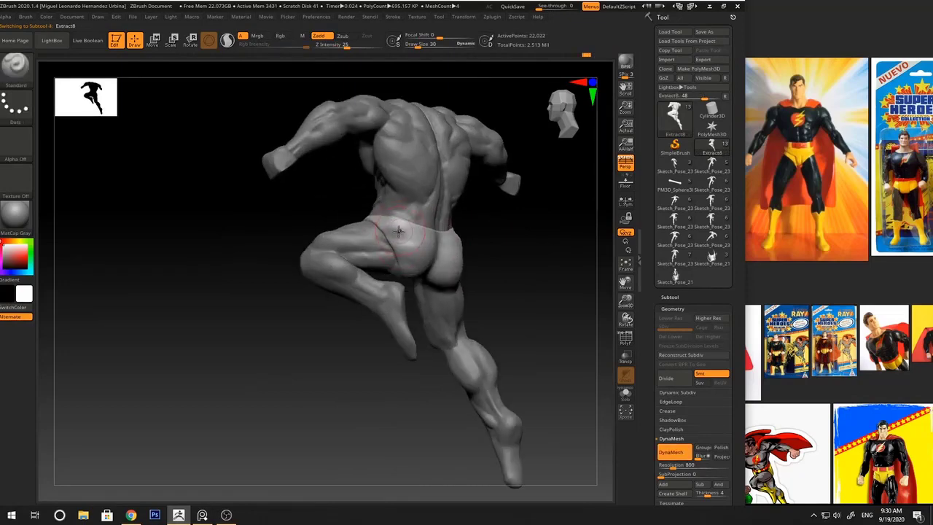
key(b)
key(d)
key(s)
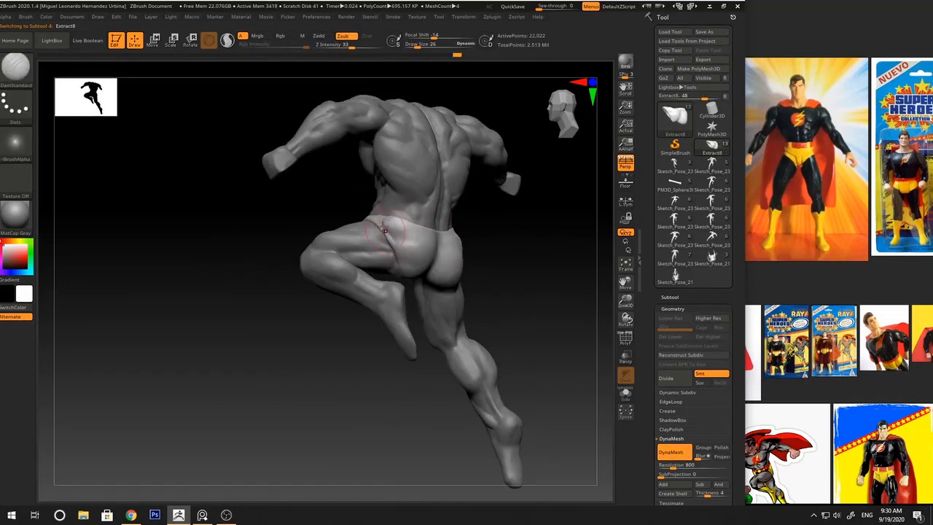
key(b)
key(f)
key(l)
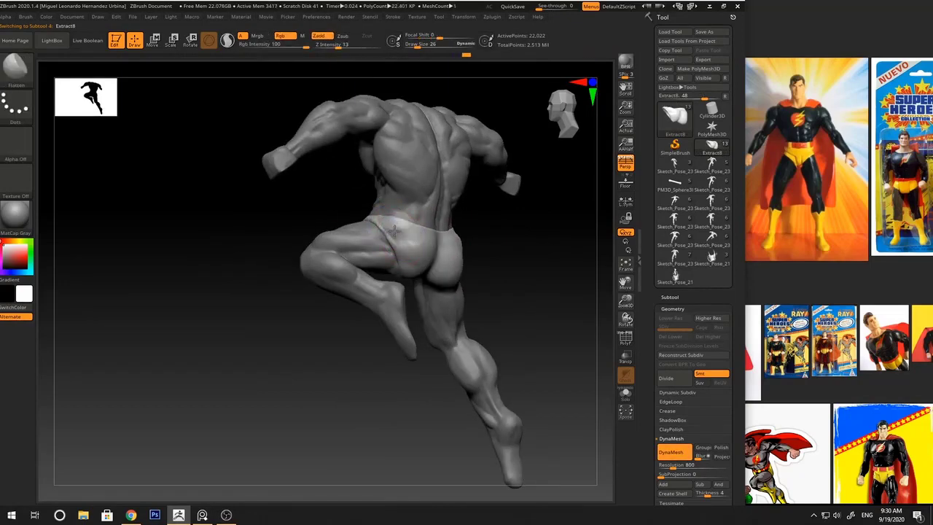
ctrl+right_drag(310, 240, 299, 204)
mouse_move(492, 218)
mouse_down()
mouse_move(527, 216)
mouse_move(548, 230)
mouse_move(510, 219)
mouse_up()
ctrl+right_drag(510, 219, 508, 235)
Refine the rear of the trunks on the raised-leg side with DamStandard at draw size 26, smoothing the buttock surface
key(b)
key(d)
key(s)
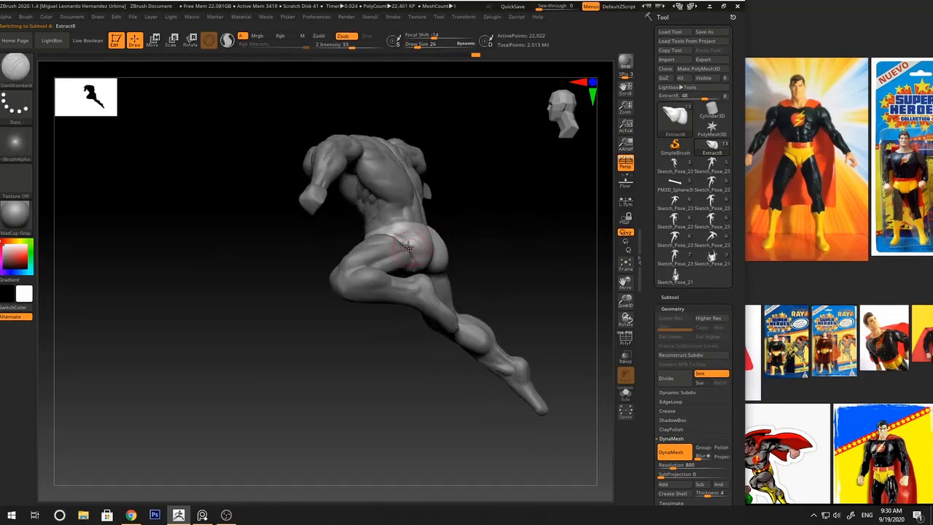
drag(504, 246, 457, 231)
mouse_move(442, 277)
mouse_down()
mouse_move(492, 256)
mouse_move(474, 257)
mouse_move(496, 229)
mouse_up()
shift+drag(405, 239, 417, 247)
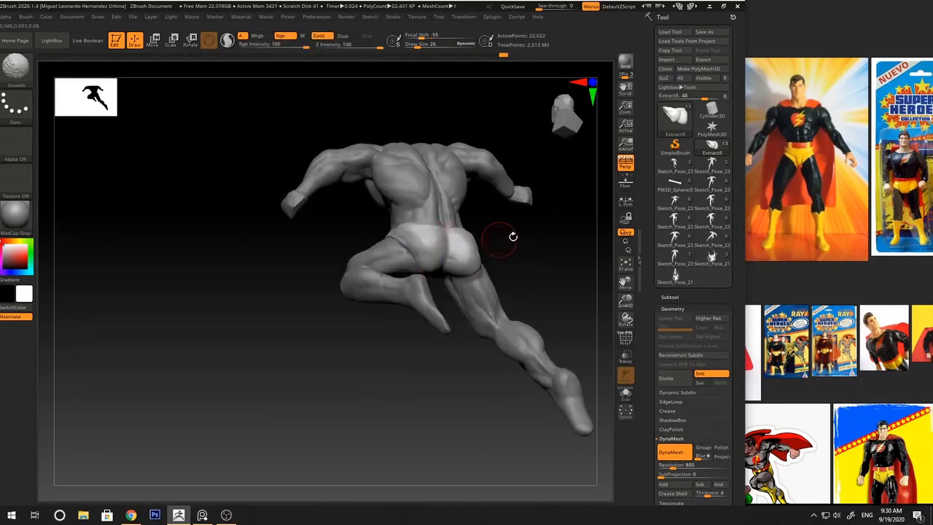
drag(510, 235, 533, 249)
shift+drag(417, 245, 423, 241)
drag(493, 235, 522, 240)
ctrl+right_drag(514, 251, 499, 233)
drag(499, 232, 438, 255)
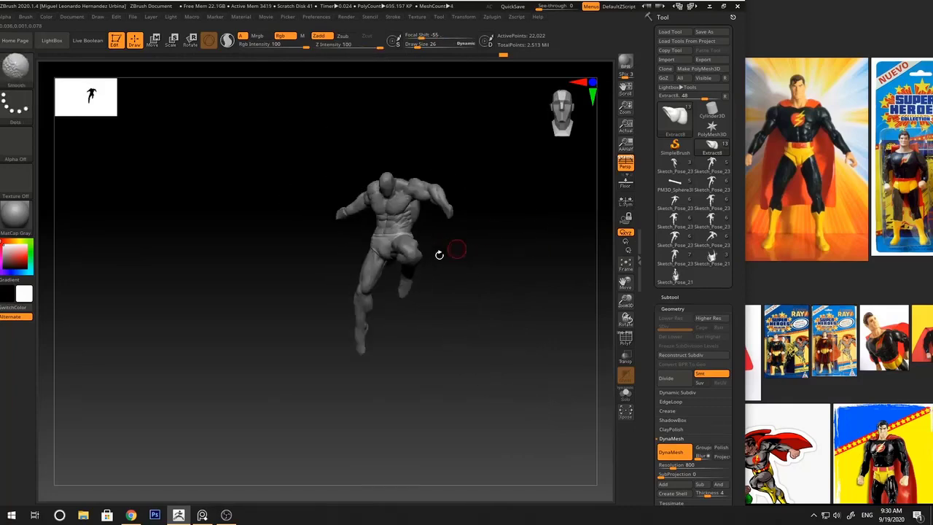
Apply a VC_Occludedclay MatCap material to the figure in place of MatCap Gray
mouse_move(493, 223)
mouse_down()
mouse_move(500, 244)
mouse_move(453, 241)
mouse_move(519, 212)
mouse_move(460, 225)
mouse_up()
key(space)
key(space)
mouse_move(487, 201)
alt+mouse_down()
mouse_move(483, 230)
mouse_move(520, 219)
mouse_move(493, 217)
alt+mouse_up()
key(space)
click(19, 217)
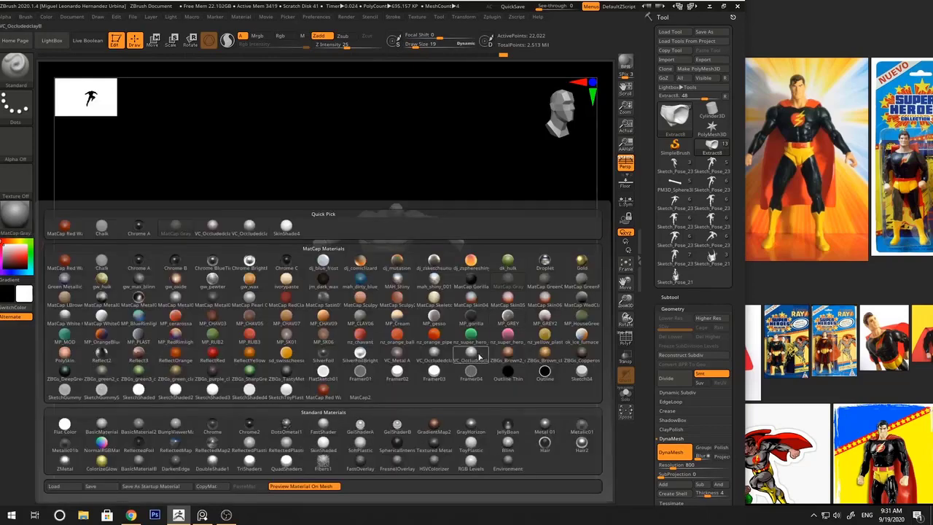
click(478, 355)
key(space)
drag(459, 277, 483, 246)
key(space)
alt+drag(416, 243, 459, 279)
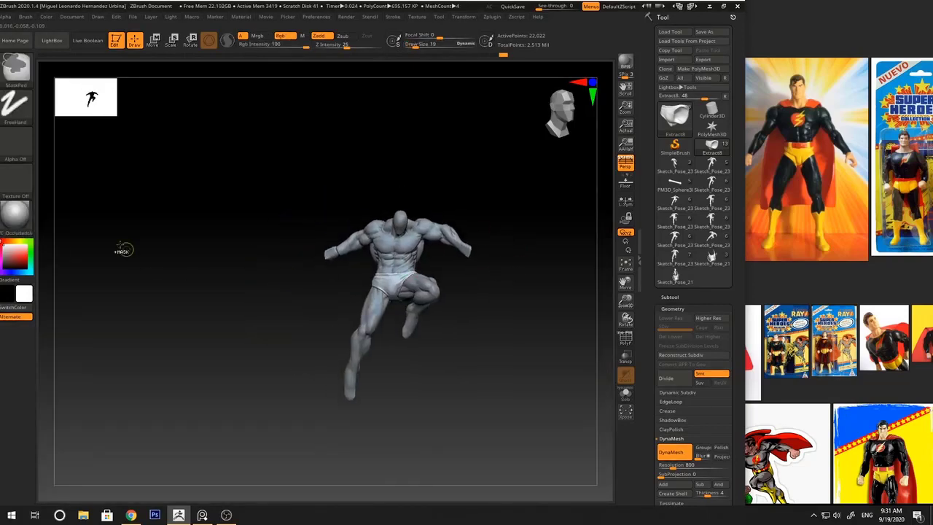
Set the painting colour to a light orange-yellow matching the reference hero's trunks
ctrl+right_drag(123, 250, 120, 290)
click(20, 241)
click(24, 248)
click(22, 250)
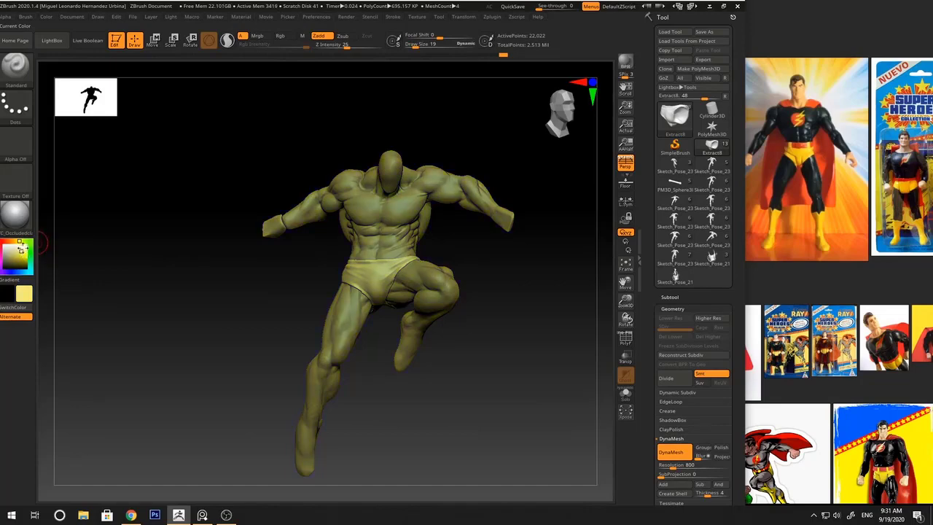
click(19, 241)
click(26, 251)
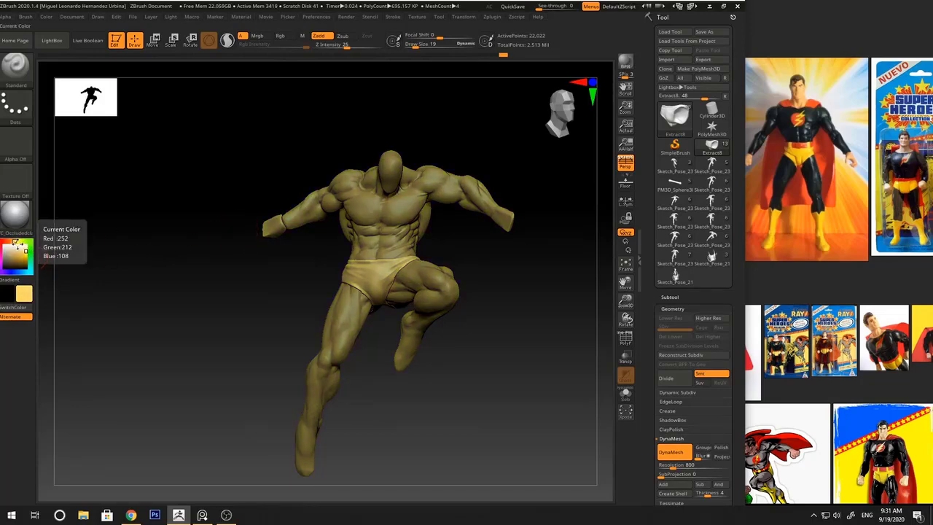
click(26, 250)
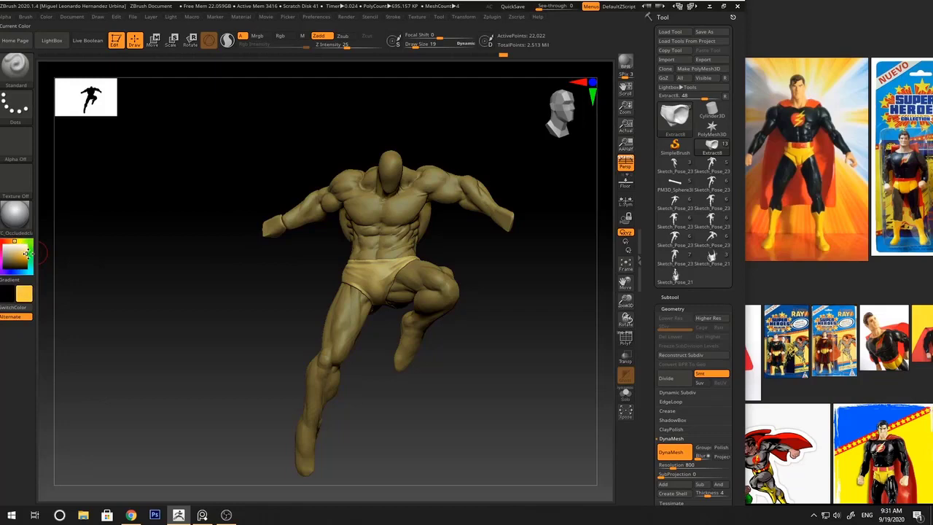
click(27, 252)
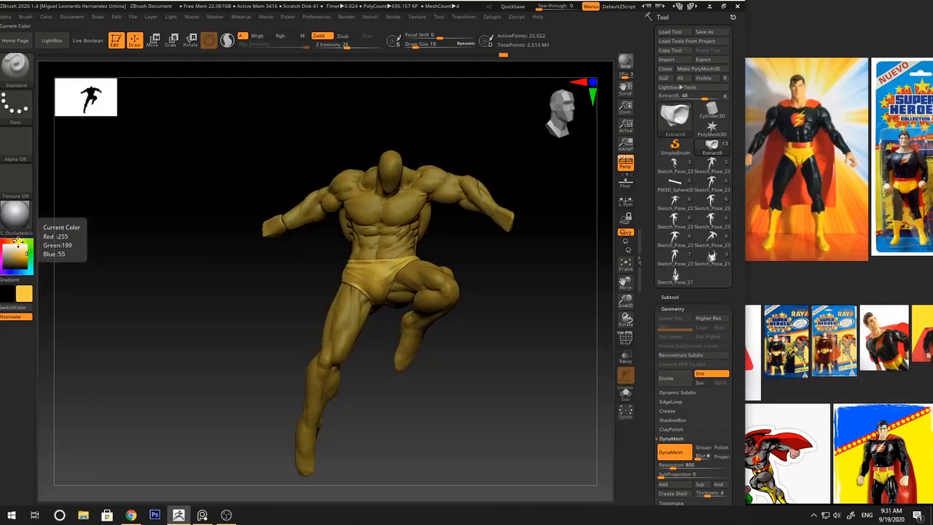
click(15, 241)
click(25, 251)
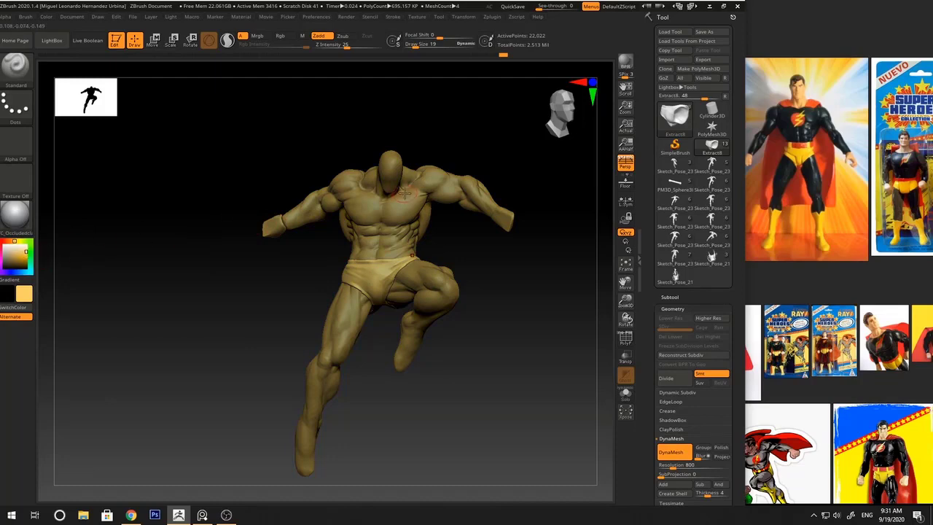
Try to work on the trunks with the Standard brush at draw sizes 28 and 21
key(space)
mouse_move(403, 192)
ctrl+right_down()
mouse_move(350, 152)
mouse_move(368, 157)
ctrl+right_up()
key(space)
drag(409, 203, 416, 202)
mouse_move(477, 227)
alt+right_down()
mouse_move(486, 193)
mouse_move(460, 208)
alt+right_up()
ctrl+right_drag(408, 231, 336, 293)
key(space)
drag(374, 255, 370, 255)
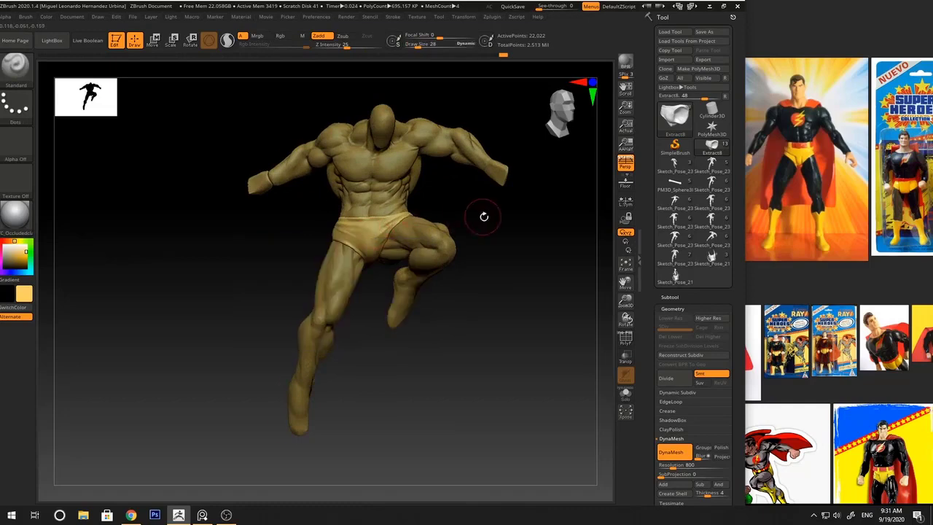
right_drag(484, 216, 431, 214)
key(space)
drag(448, 205, 445, 205)
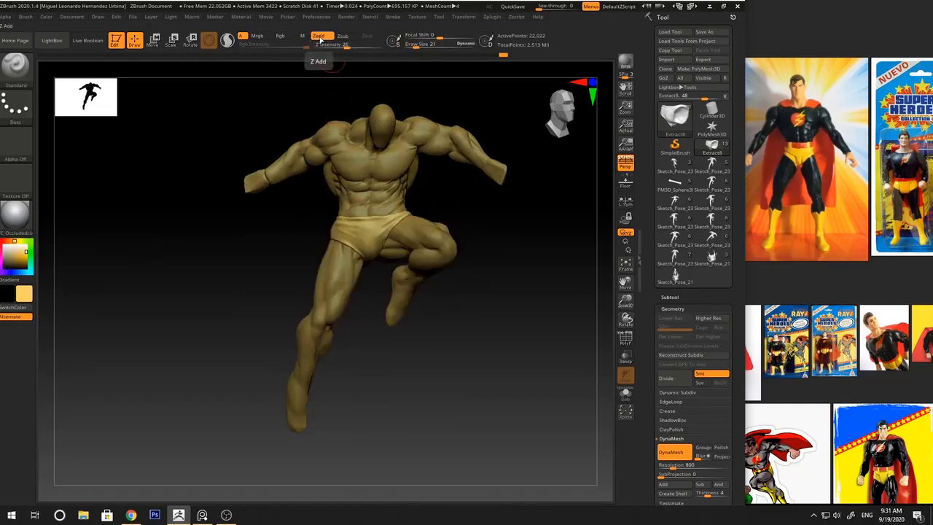
Set the Standard brush to paint colour only, with Rgb on and Zadd off, at draw size 23
click(281, 36)
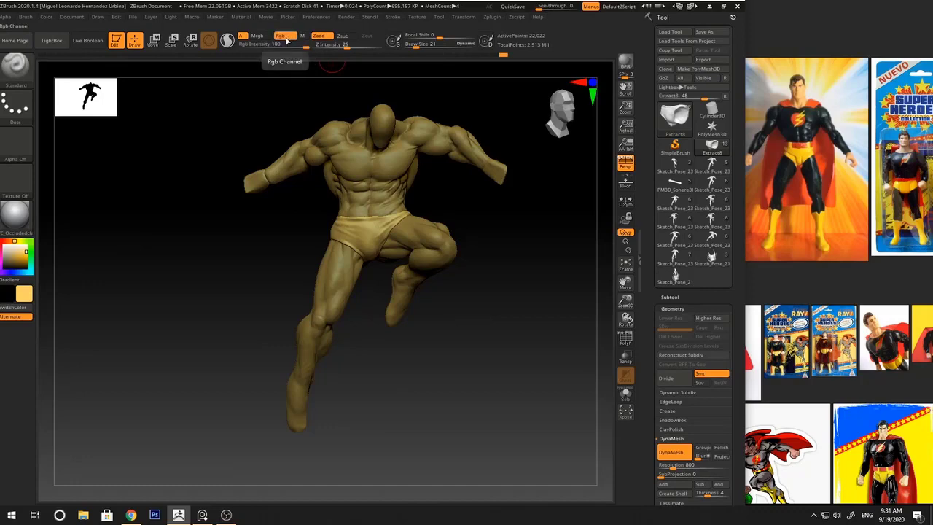
click(322, 37)
key(space)
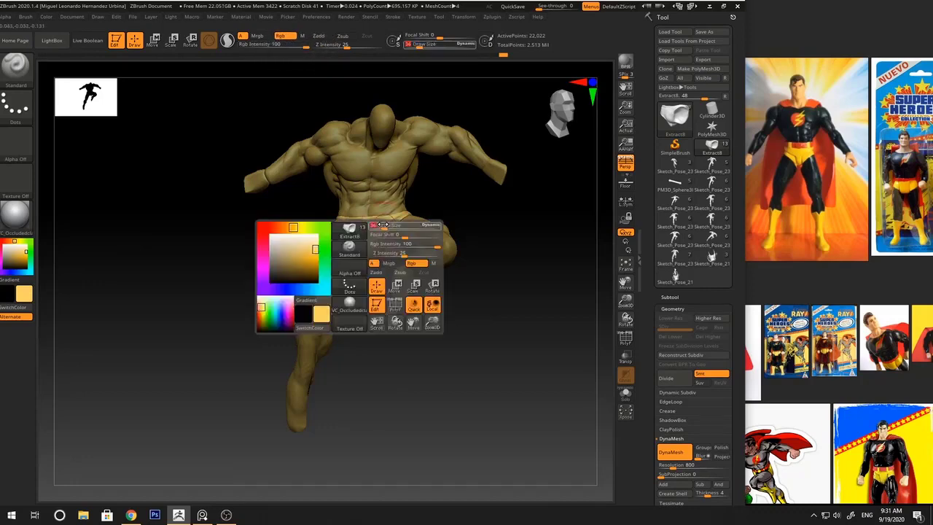
mouse_move(375, 226)
ctrl+right_down()
mouse_move(387, 257)
mouse_move(371, 235)
ctrl+right_up()
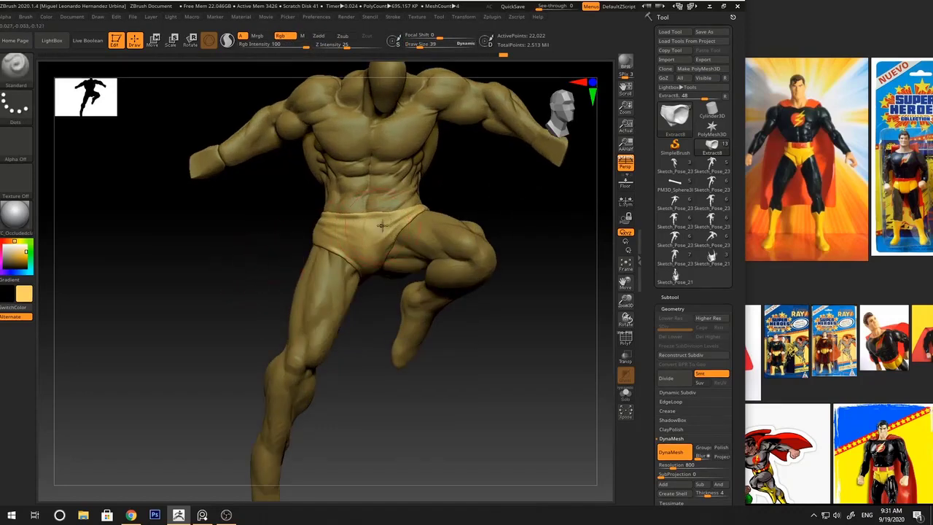
key(space)
key(space)
drag(381, 224, 373, 230)
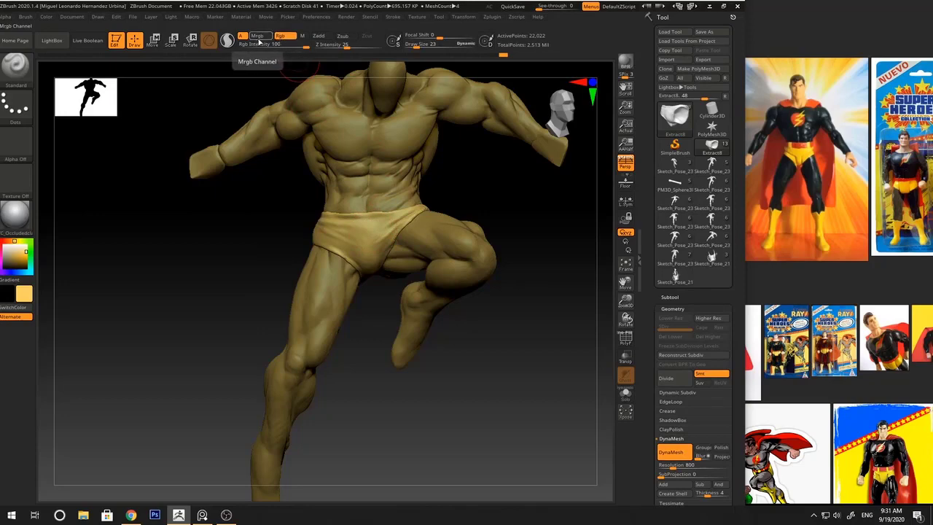
Toggle the Rgb channel off and on, and paint a yellow patch on the front centre of the trunks
click(282, 36)
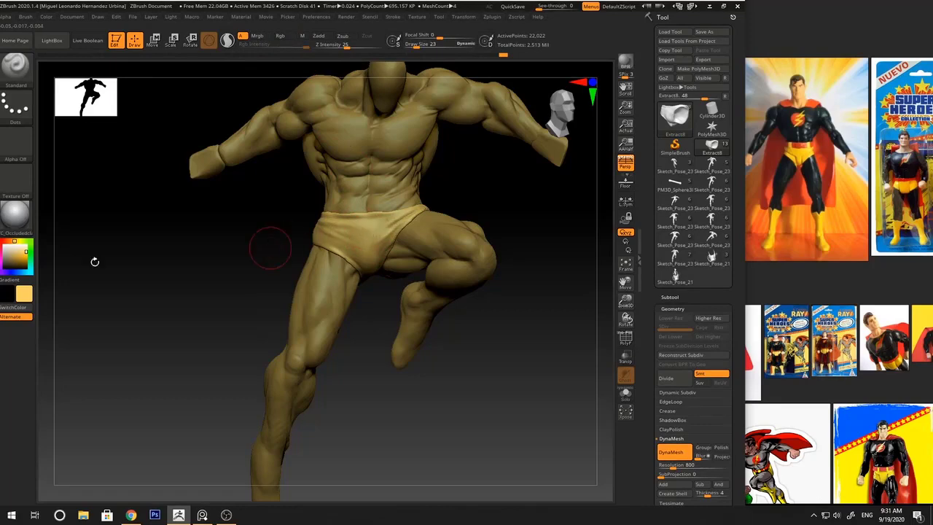
click(280, 36)
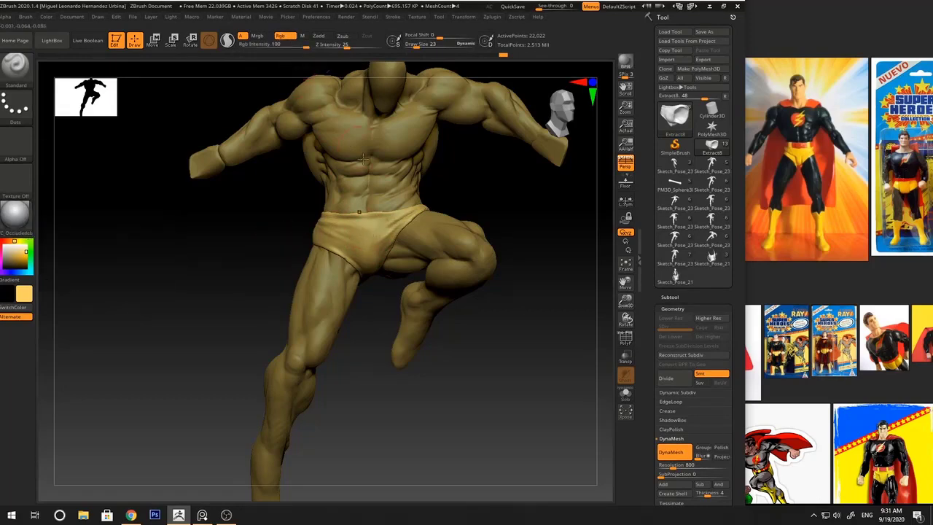
mouse_move(369, 237)
mouse_down()
mouse_move(383, 222)
mouse_move(350, 232)
mouse_move(341, 222)
mouse_move(363, 231)
mouse_up()
Try another VC_Occludedclay variant and the swisscheese material on the figure, and return to the original VC_Occludedclay material
click(15, 213)
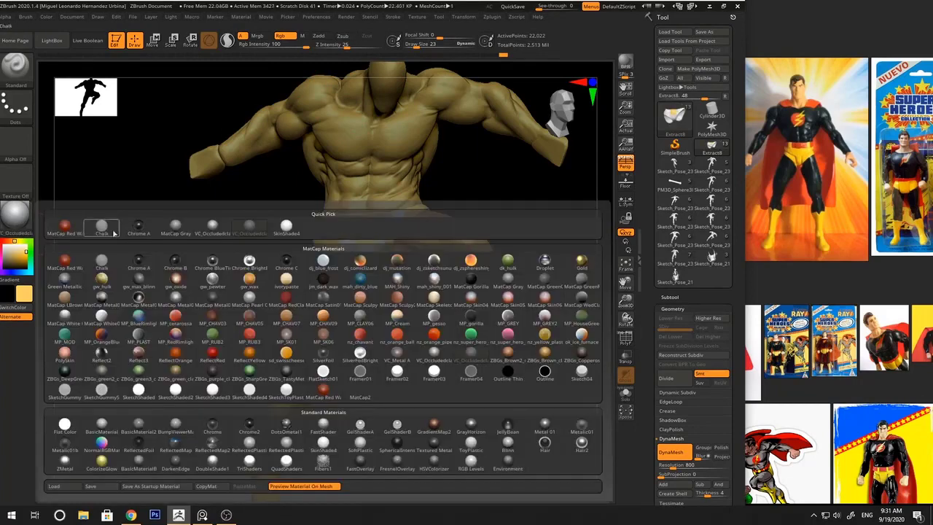
click(211, 229)
drag(492, 187, 471, 211)
click(14, 213)
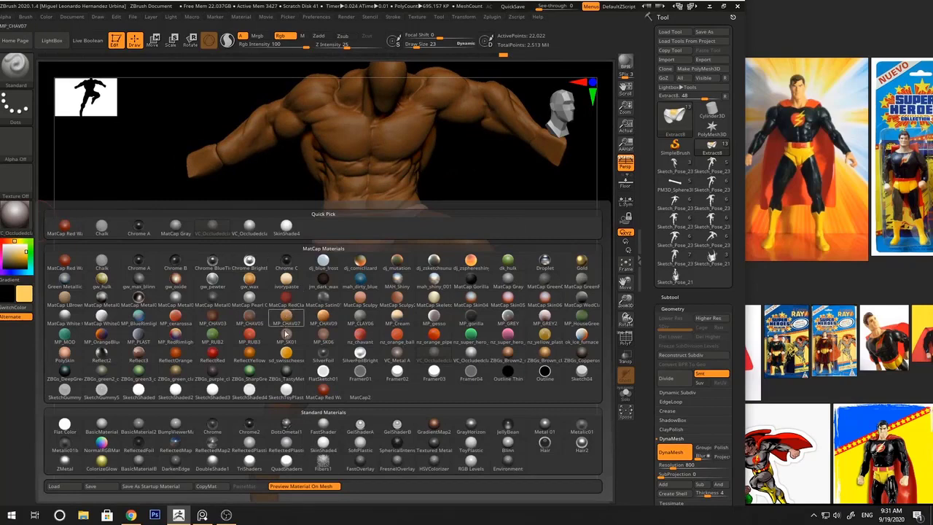
click(286, 353)
click(14, 213)
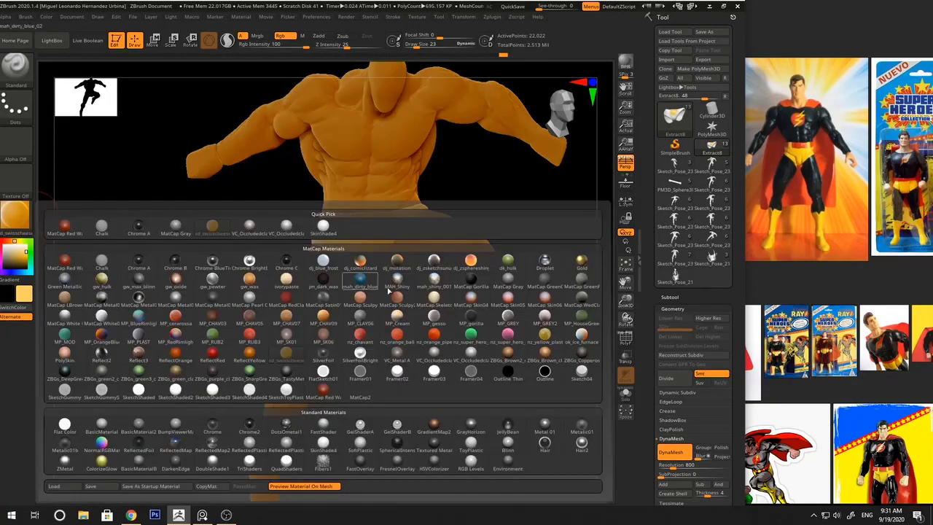
click(475, 353)
Pick a more saturated yellow, turn on Mrgb, and paint it over the front of the trunks at draw size 23
drag(460, 202, 463, 195)
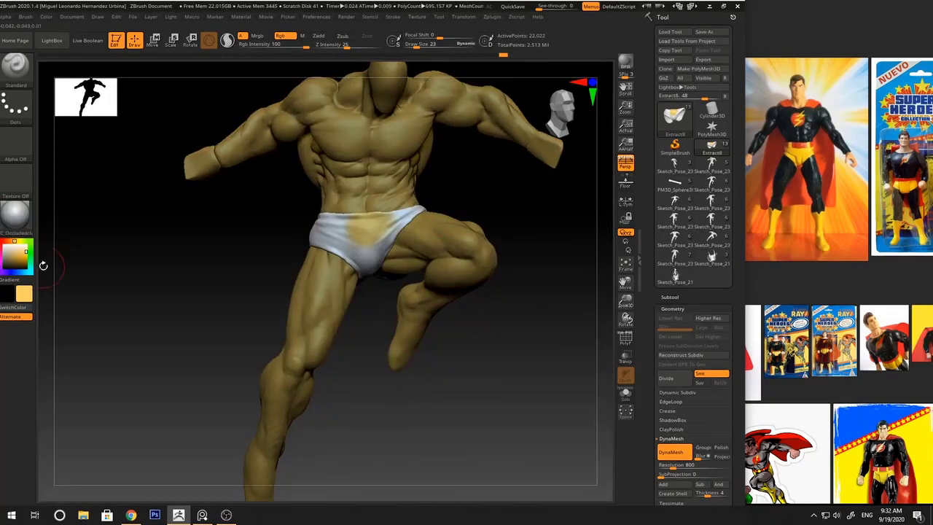
click(31, 251)
drag(19, 255, 370, 225)
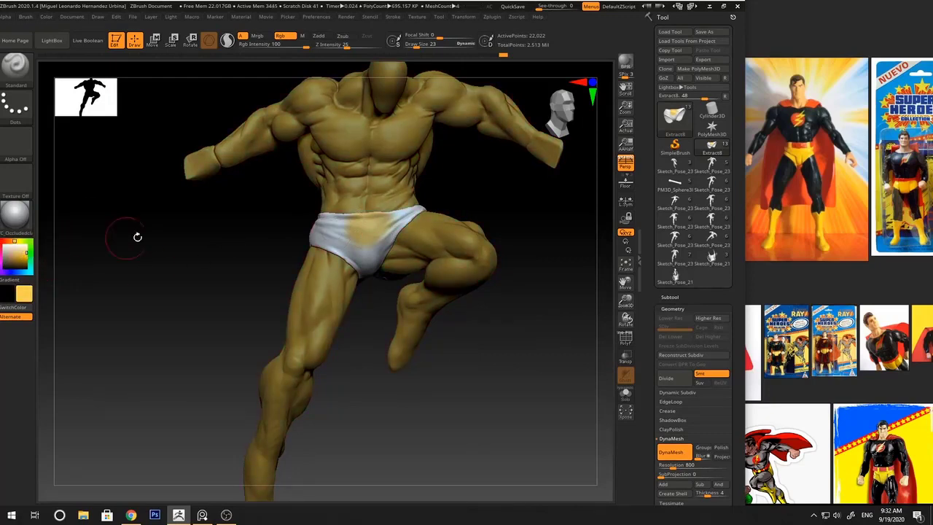
alt+right_drag(385, 236, 365, 278)
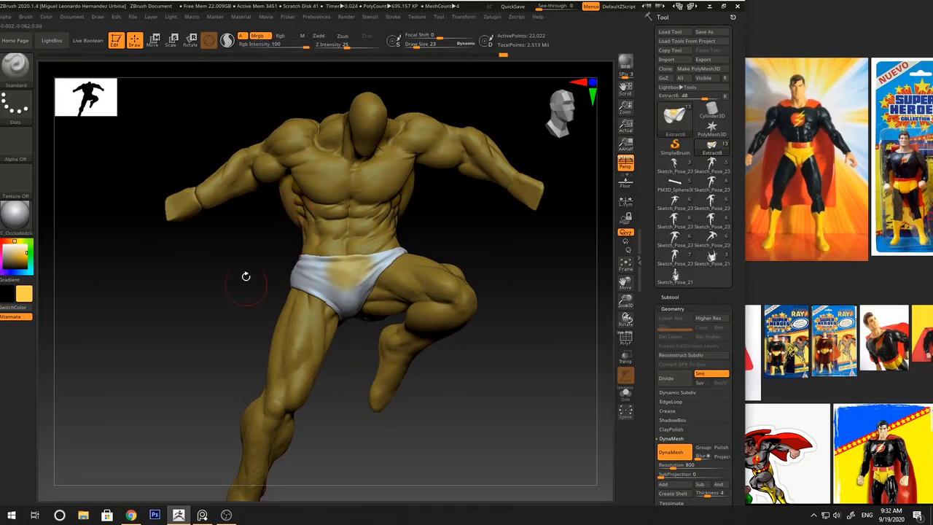
alt+right_drag(350, 268, 372, 236)
drag(378, 215, 370, 218)
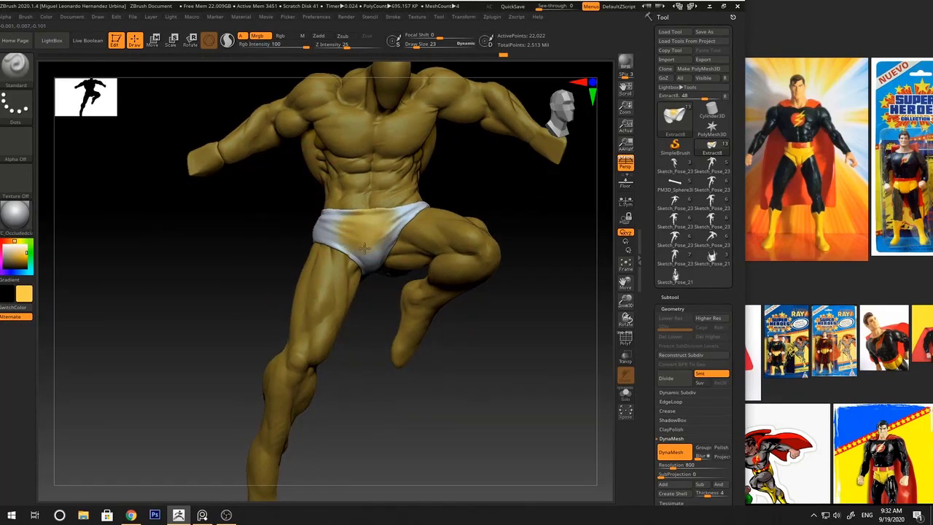
Try painting the front of the trunks with the mah_dirty_blue material in Mrgb mode, and inspect it from the front
click(15, 213)
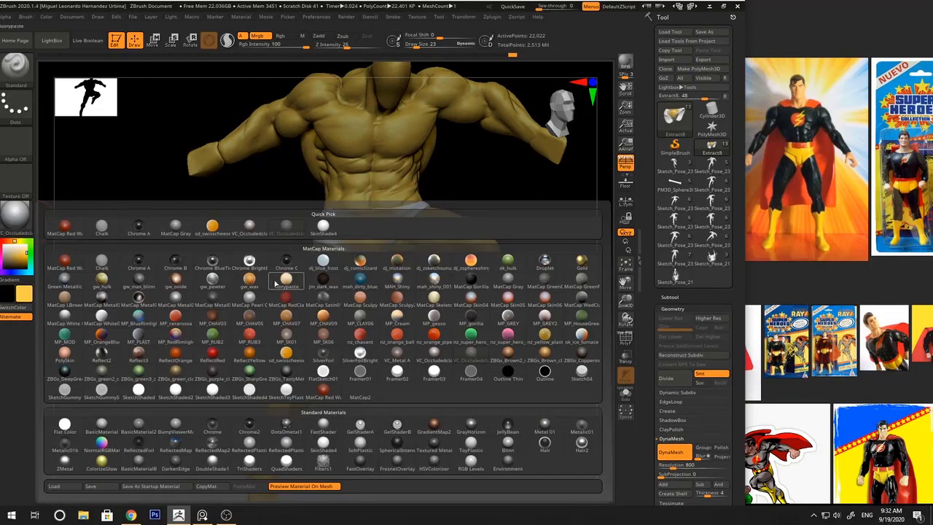
click(360, 284)
drag(460, 196, 401, 218)
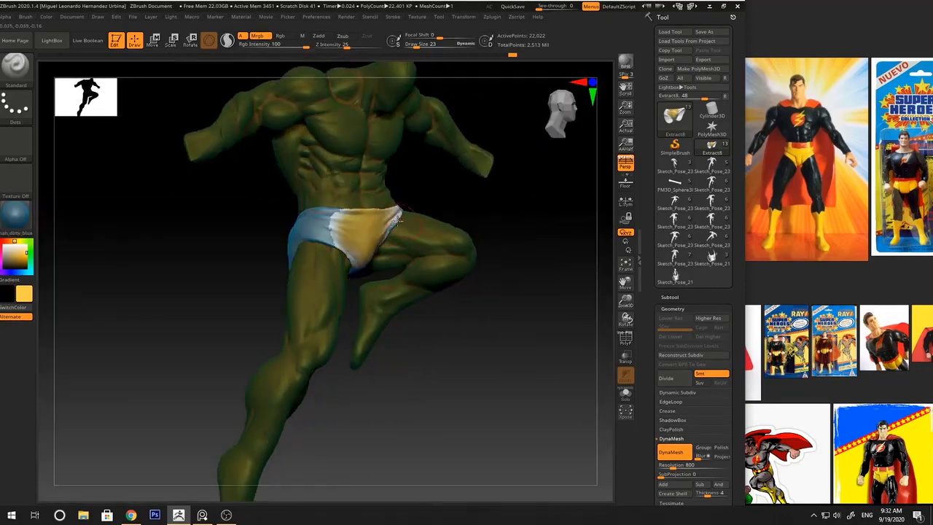
right_drag(440, 222, 192, 204)
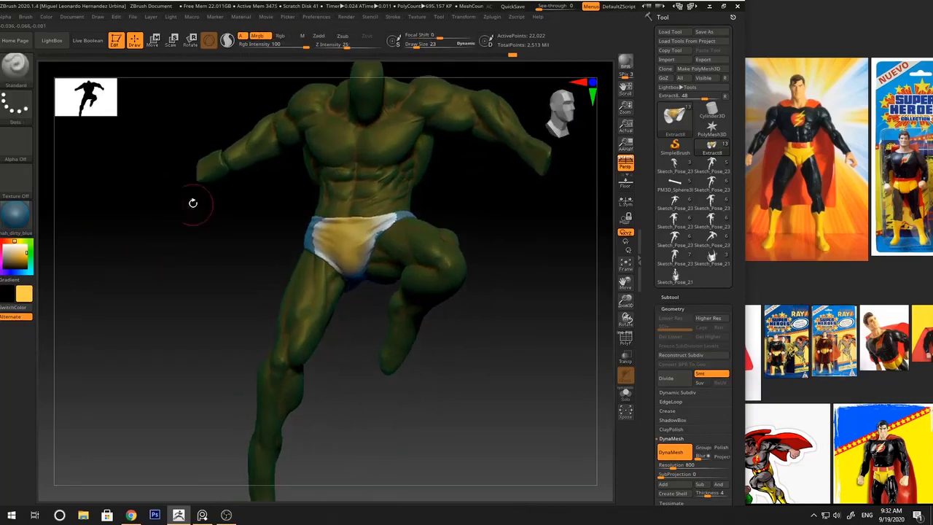
Return to the VC_Occludedclay material and paint more yellow on the front of the trunks at draw sizes 30, 26 and 21
click(16, 213)
click(470, 356)
mouse_move(368, 222)
right_down()
mouse_move(459, 188)
mouse_move(323, 234)
right_up()
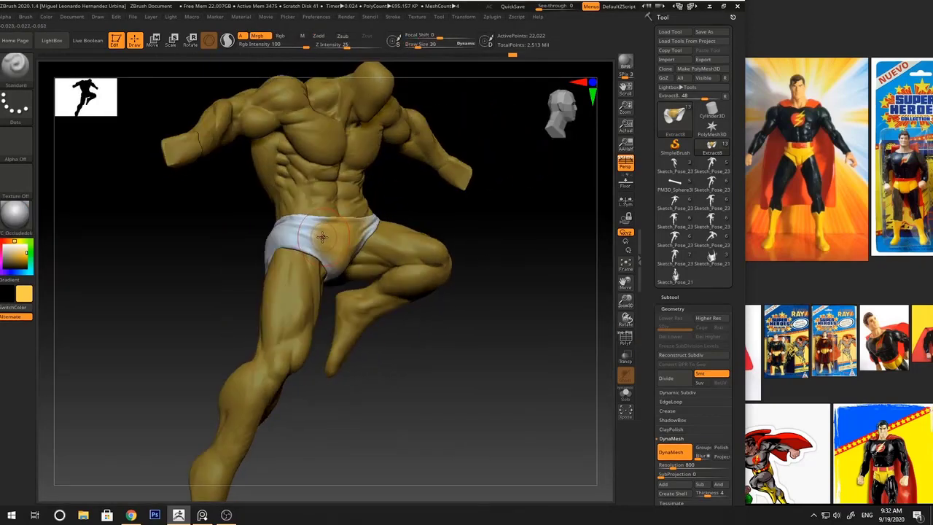
right_drag(462, 199, 358, 217)
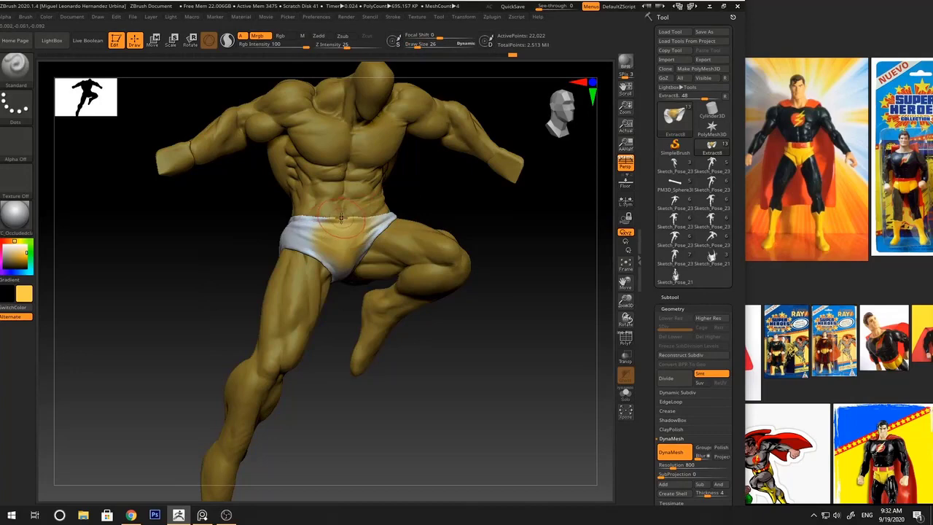
mouse_move(437, 192)
right_down()
mouse_move(462, 210)
mouse_move(440, 199)
right_up()
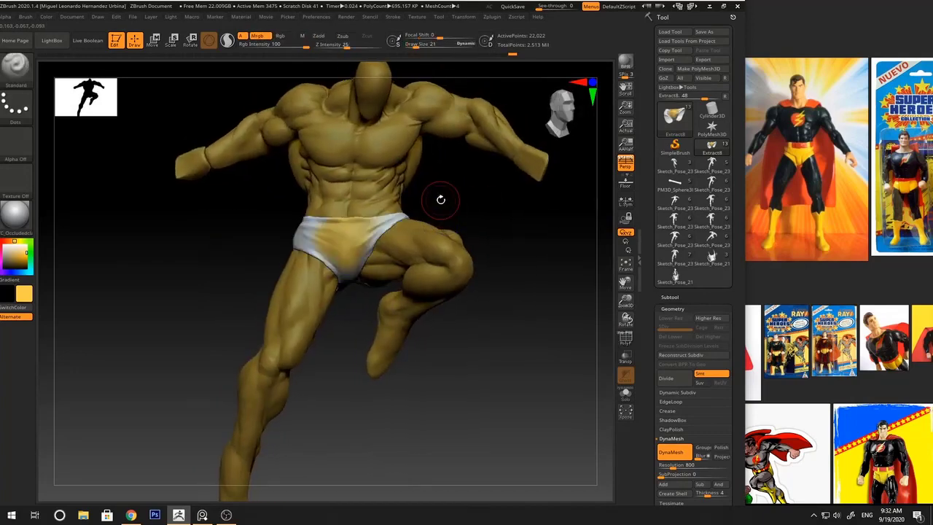
Fill the whole trunks subtool with the yellow colour R 255, G 205, B 75 and the current material
click(46, 17)
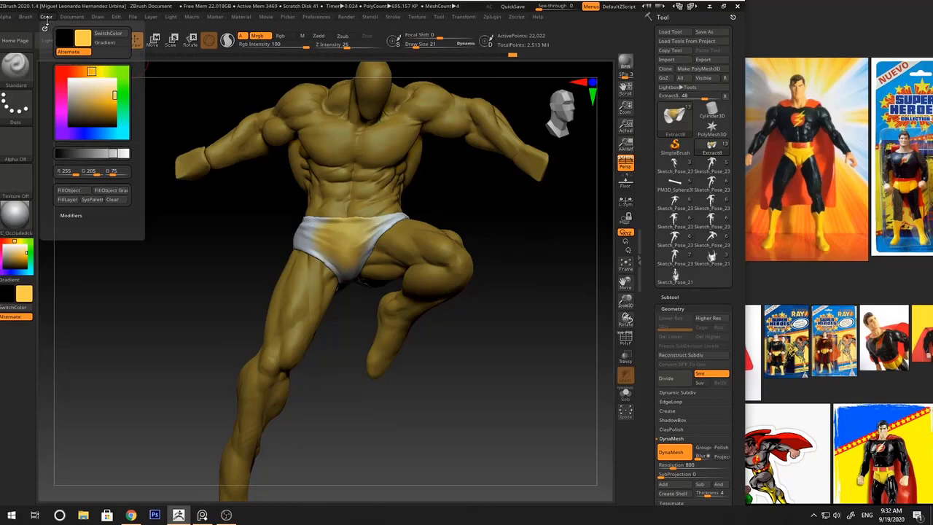
click(69, 190)
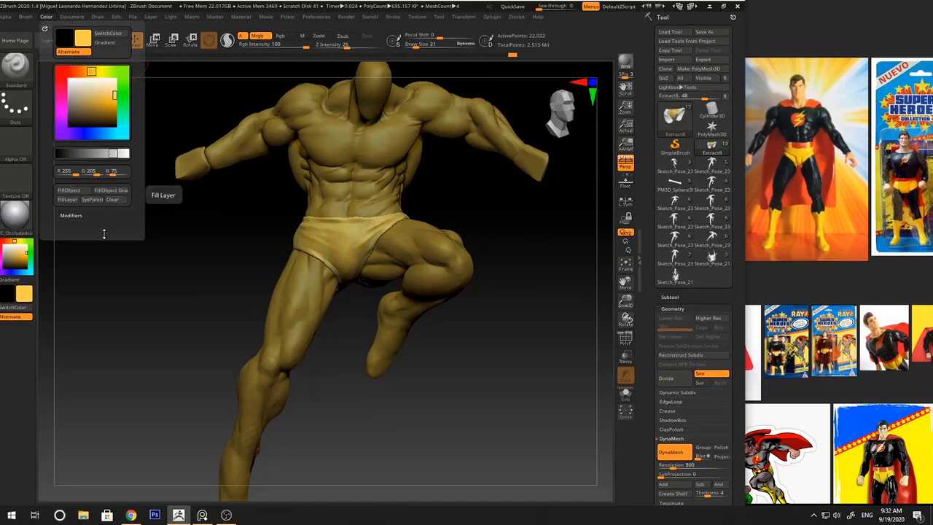
drag(171, 294, 252, 293)
drag(476, 210, 351, 240)
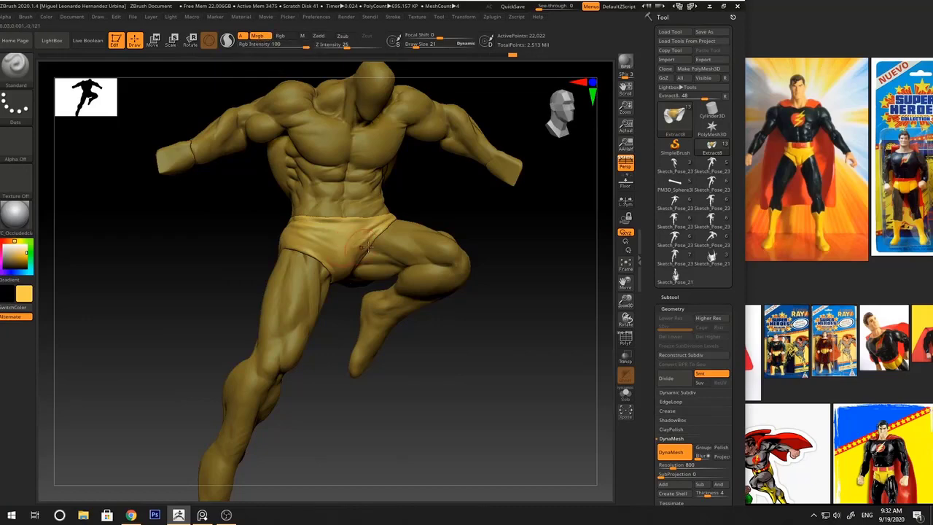
mouse_move(506, 241)
mouse_down()
mouse_move(486, 241)
mouse_move(483, 182)
mouse_move(510, 197)
mouse_move(506, 209)
mouse_move(541, 209)
mouse_move(492, 207)
mouse_up()
Select the body subtool, switch the material to MatCap Gray, and set the current colour to white
alt+click(427, 194)
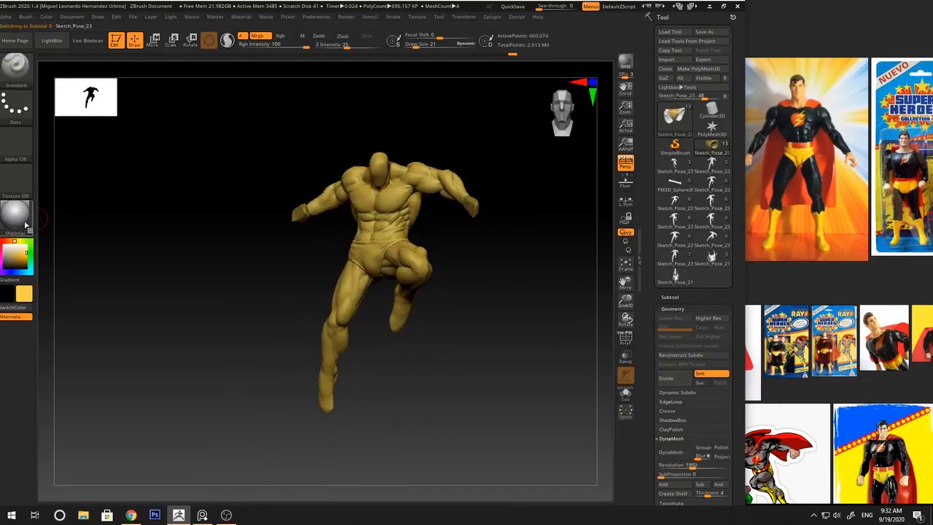
click(15, 214)
click(217, 231)
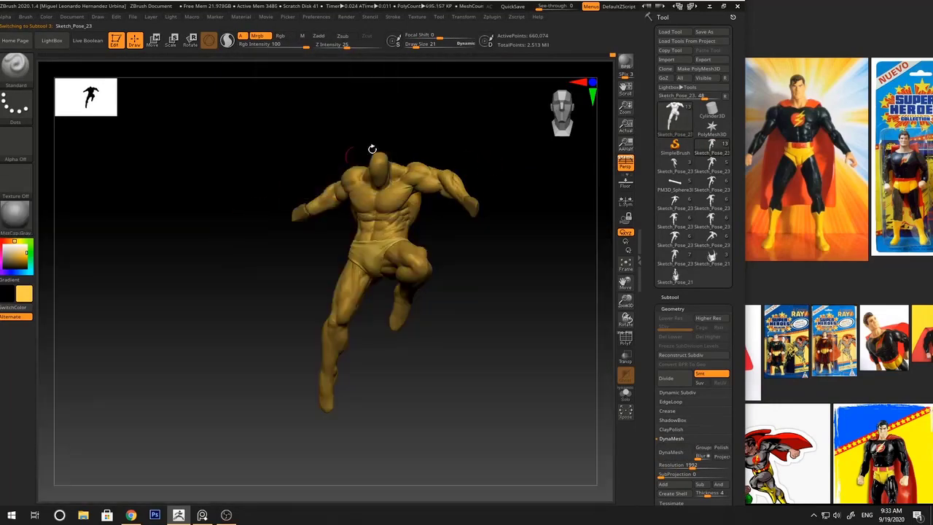
drag(7, 245, 2, 244)
right_drag(240, 162, 291, 186)
ctrl+right_drag(292, 186, 437, 255)
mouse_move(437, 255)
ctrl+right_down()
mouse_move(416, 190)
mouse_move(497, 235)
mouse_move(465, 248)
mouse_move(550, 239)
mouse_move(400, 275)
mouse_move(441, 231)
ctrl+right_up()
Select the trunks subtool and carve creases on its hip and back with the DamStandard brush at draw sizes 10 and 23
alt+click(374, 278)
mouse_move(442, 231)
ctrl+right_down()
mouse_move(464, 273)
mouse_move(397, 270)
ctrl+right_up()
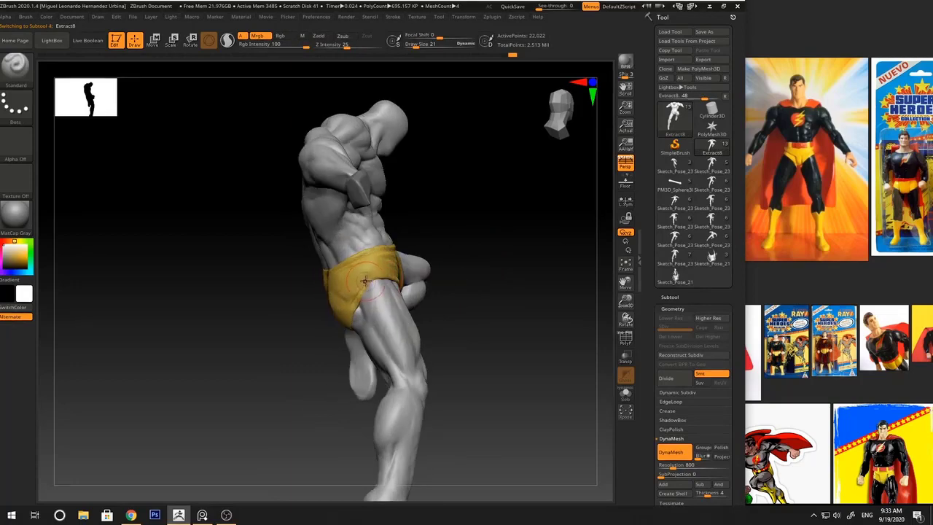
key(b)
key(d)
key(s)
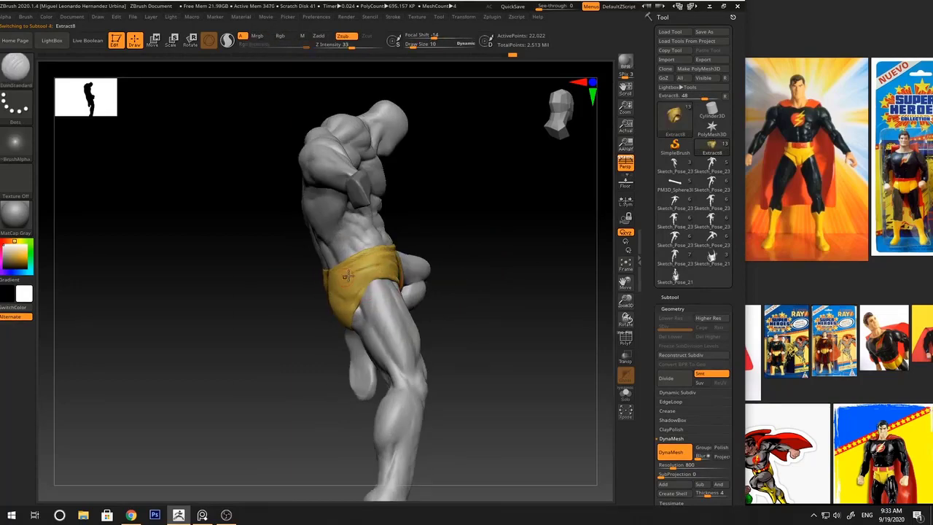
mouse_move(348, 276)
right_down()
mouse_move(376, 268)
mouse_move(355, 281)
mouse_move(334, 272)
right_up()
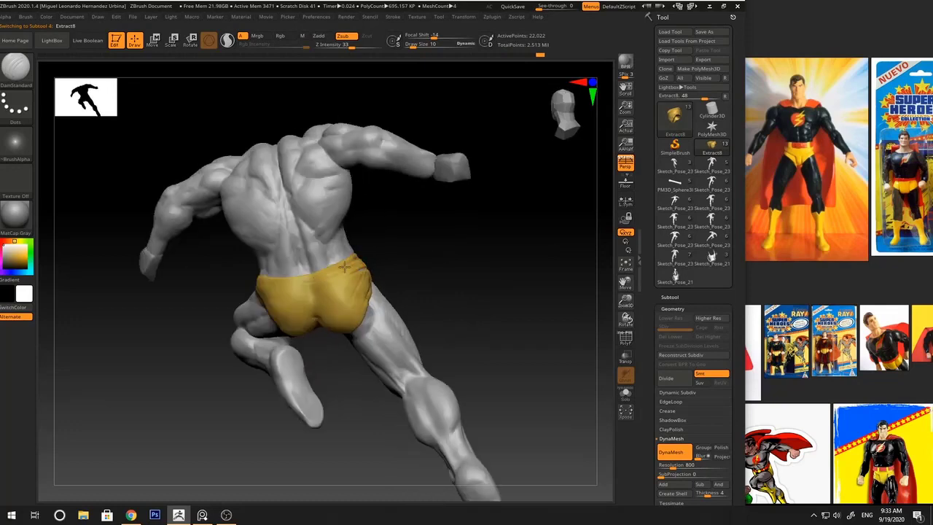
right_drag(416, 240, 259, 283)
key(space)
drag(286, 277, 291, 278)
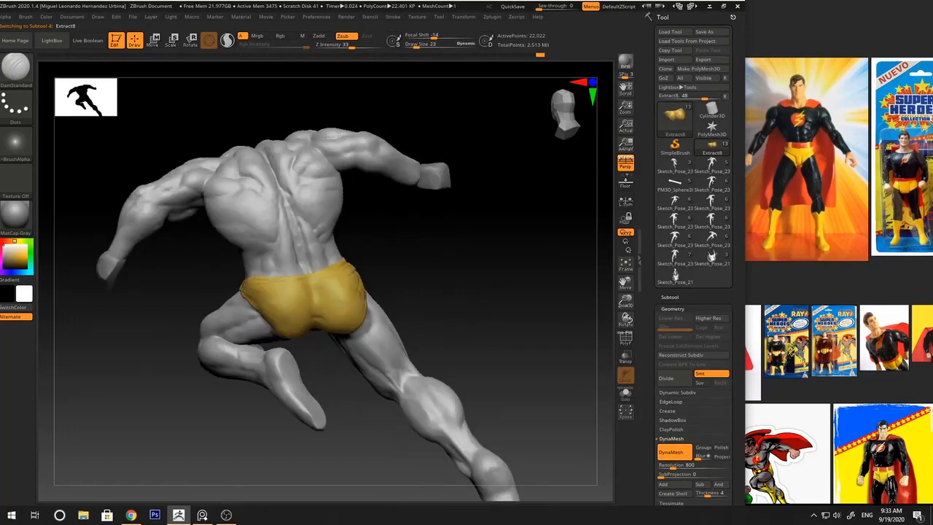
Try a ClayBuildup stroke at draw size 23 on the rear side of the trunks above the bent leg, and undo it
drag(396, 251, 456, 253)
click(257, 293)
key(b)
key(c)
key(b)
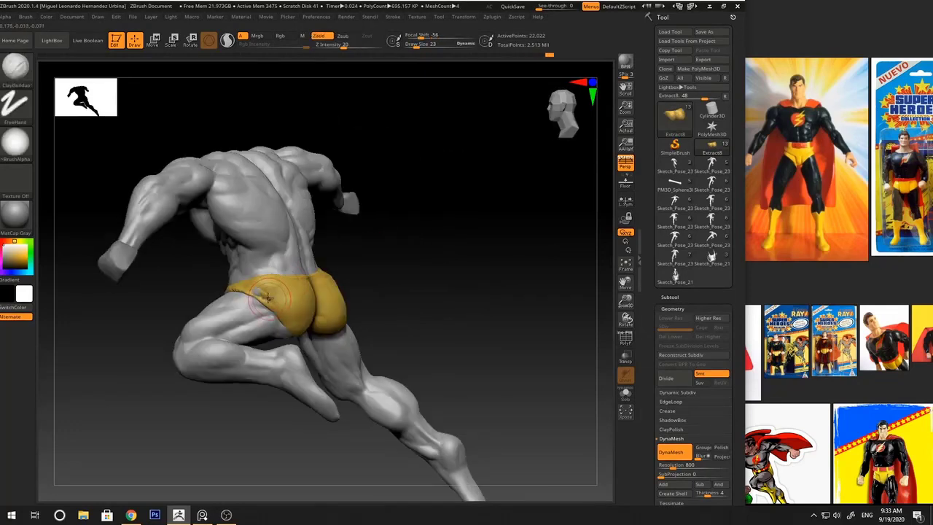
key(ctrl+z)
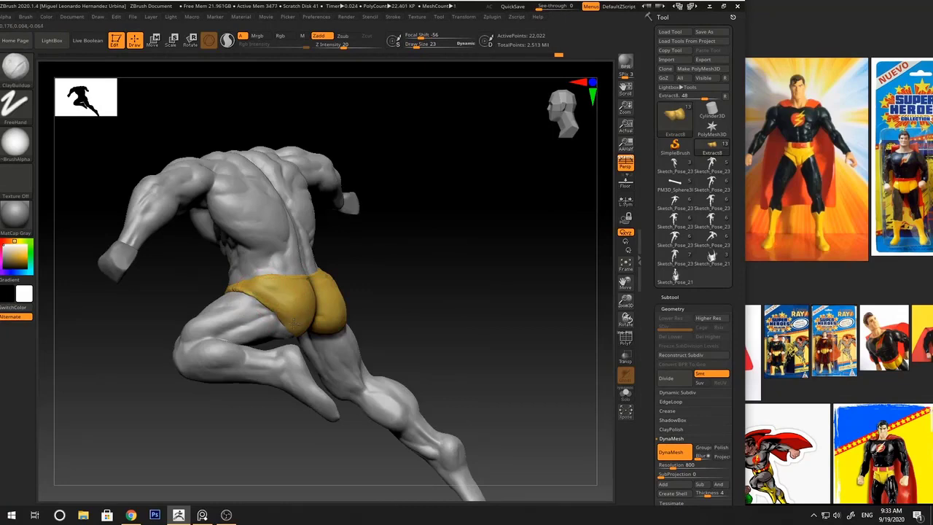
Review the trunks from behind and from a distance, and switch to the Standard brush at draw size 23
drag(408, 248, 326, 293)
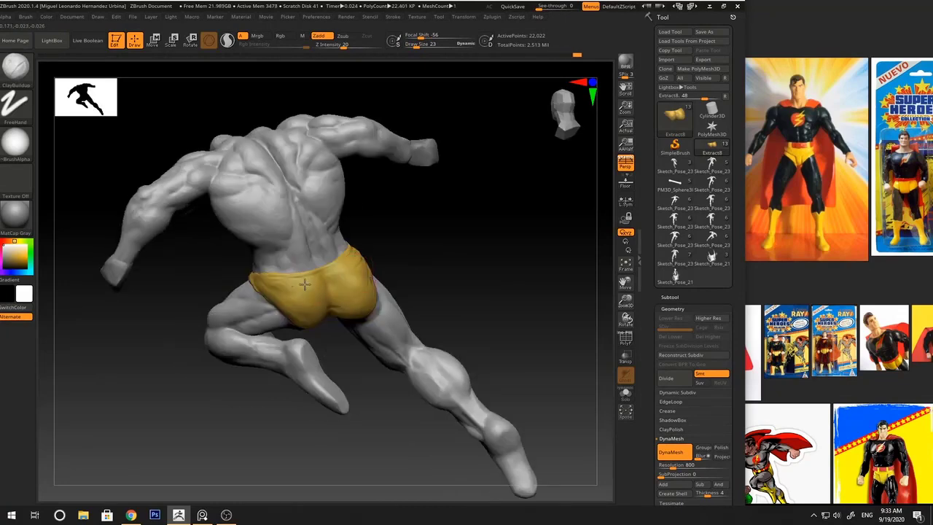
alt+drag(503, 320, 503, 255)
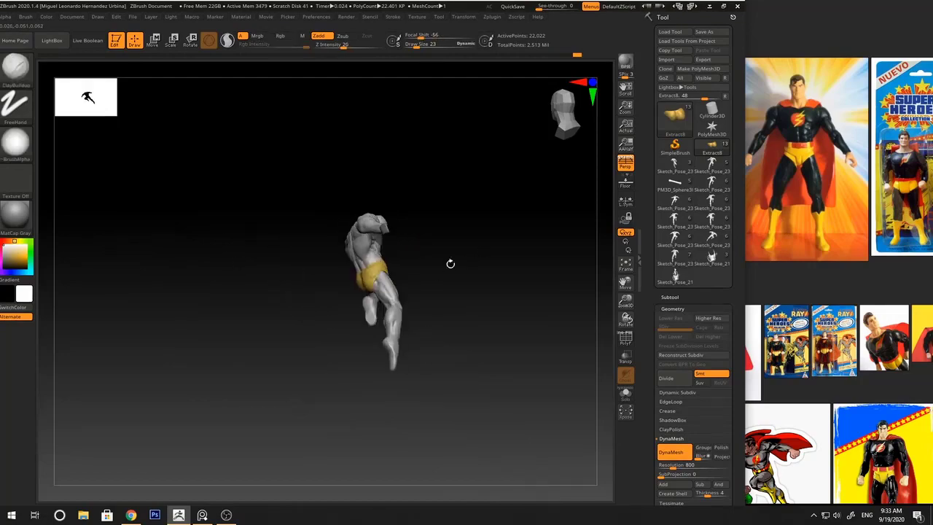
key(b)
key(s)
key(t)
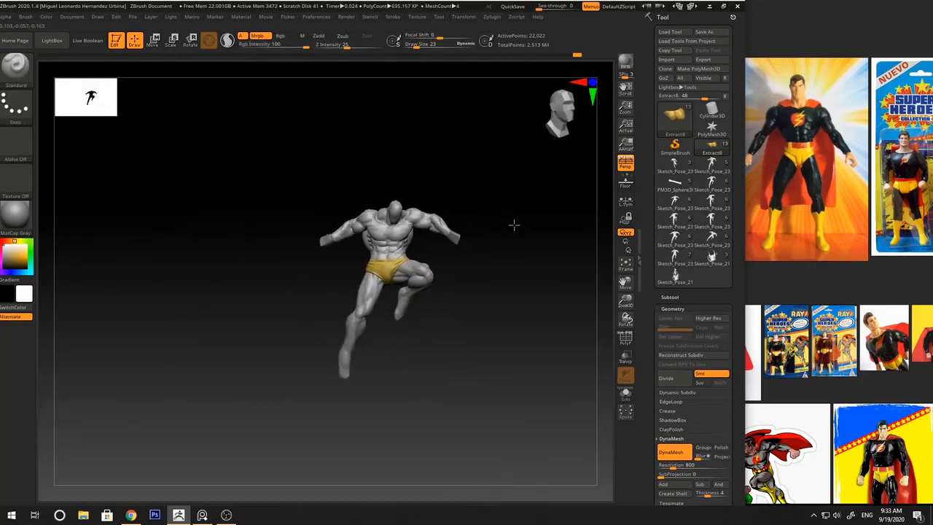